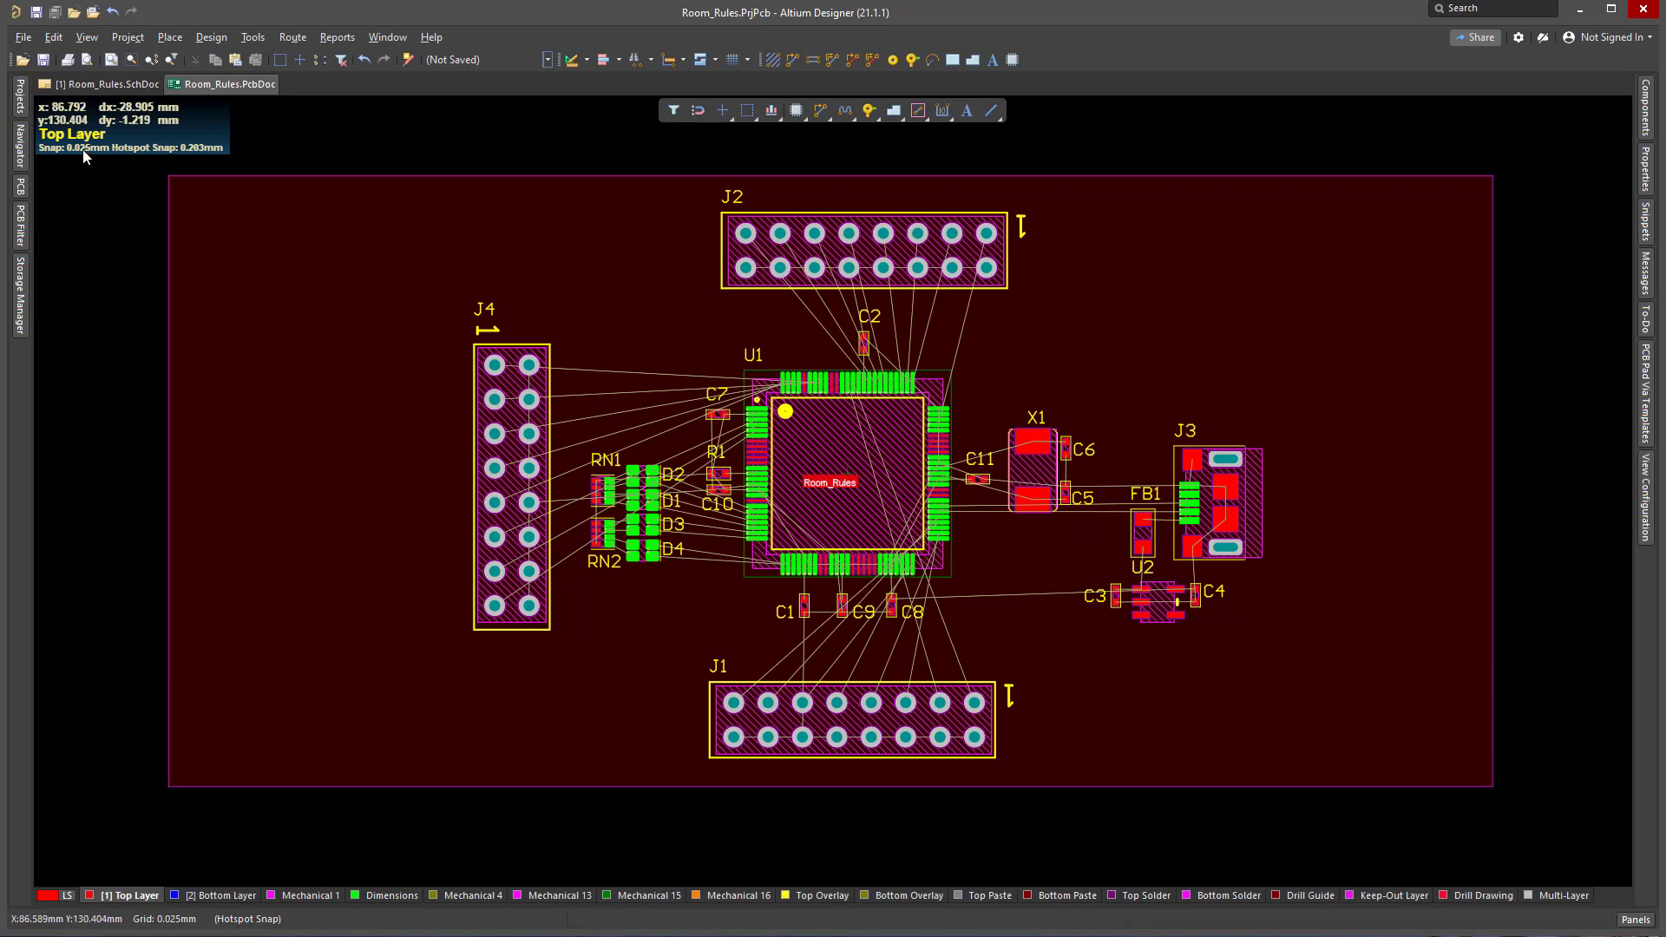
Step: View the Room_Rules schematic and return to the PCB layout
{"action": "left_click", "coordinate": [113, 82]}
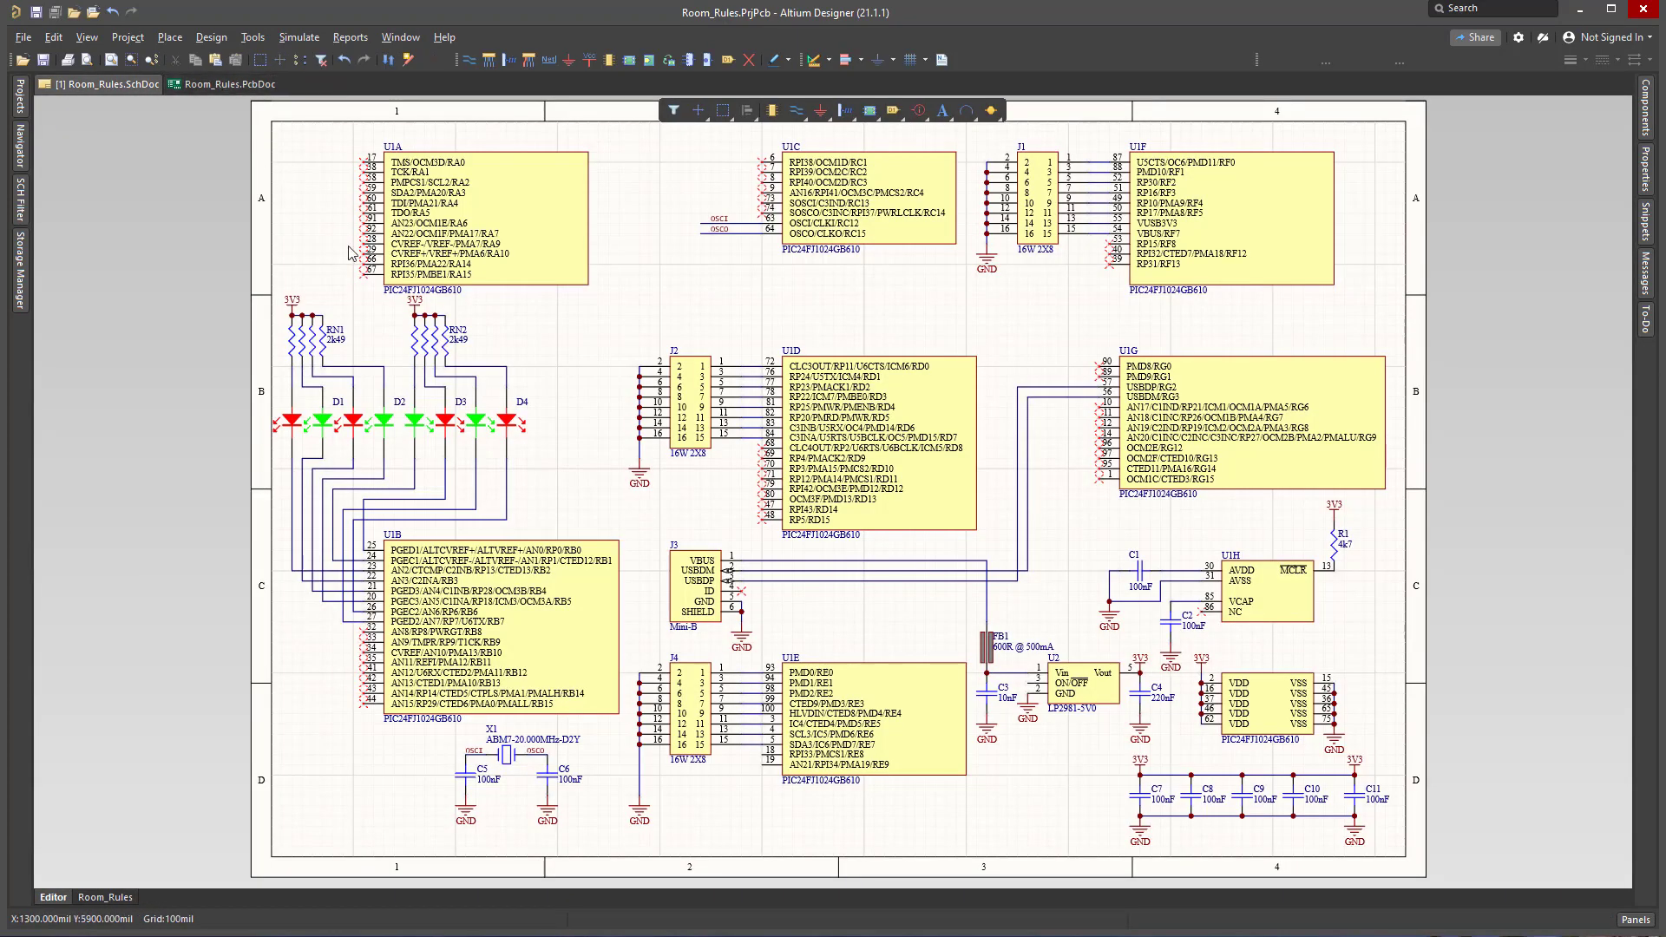
{"action": "left_click", "coordinate": [211, 84]}
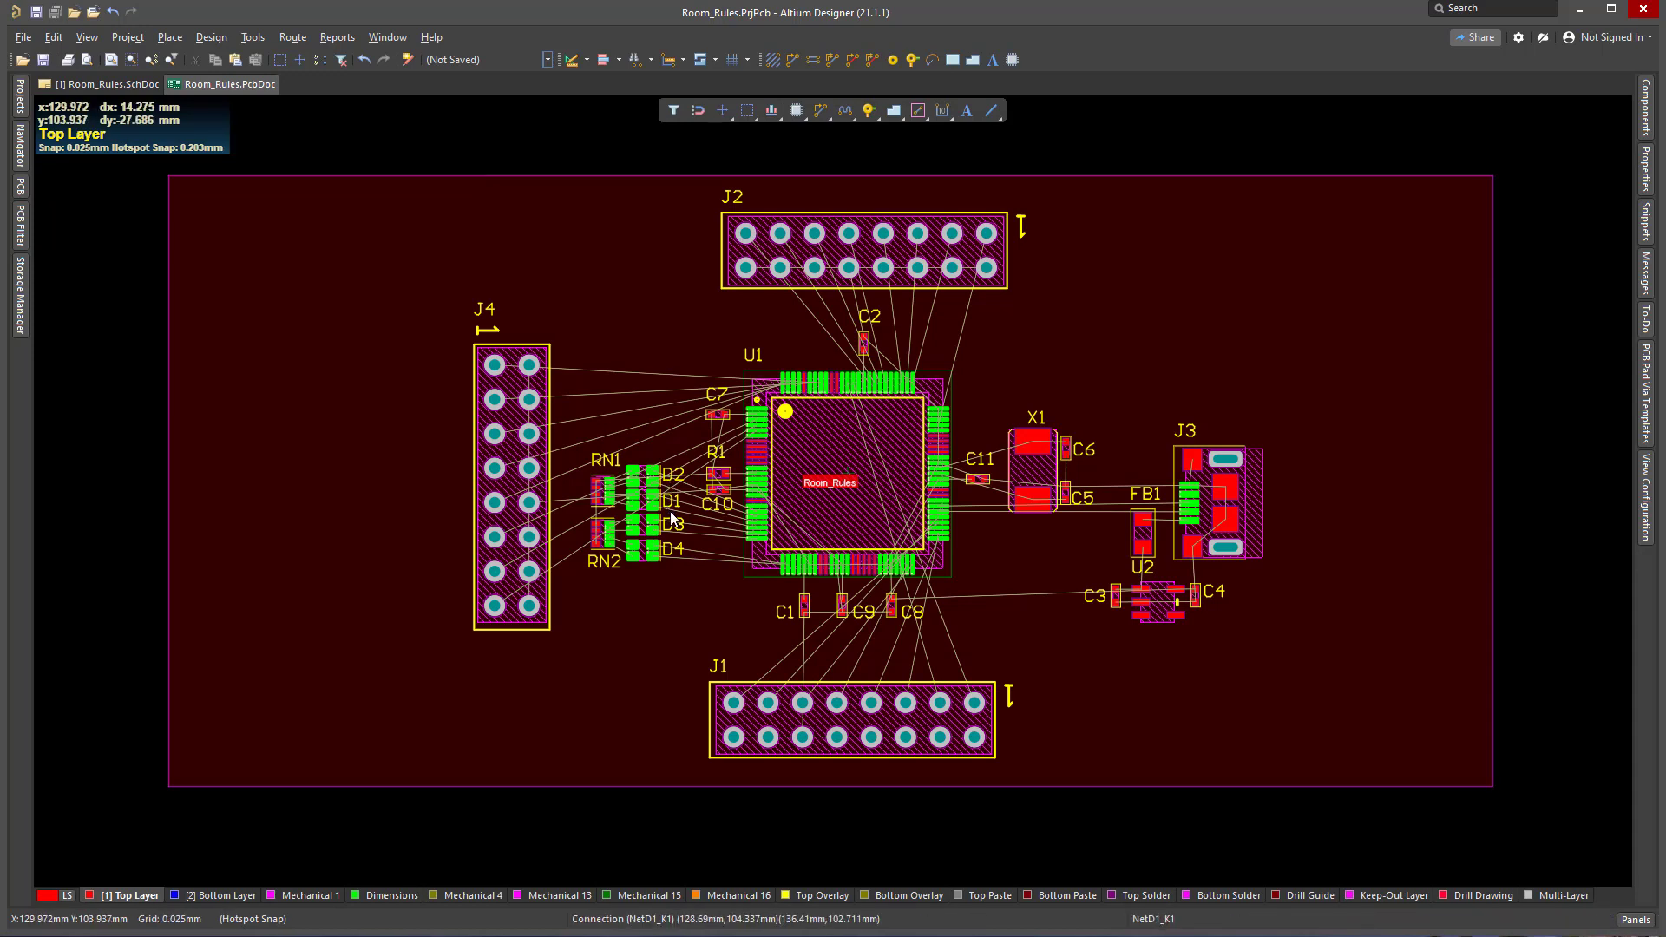
{"action": "left_click", "coordinate": [214, 38]}
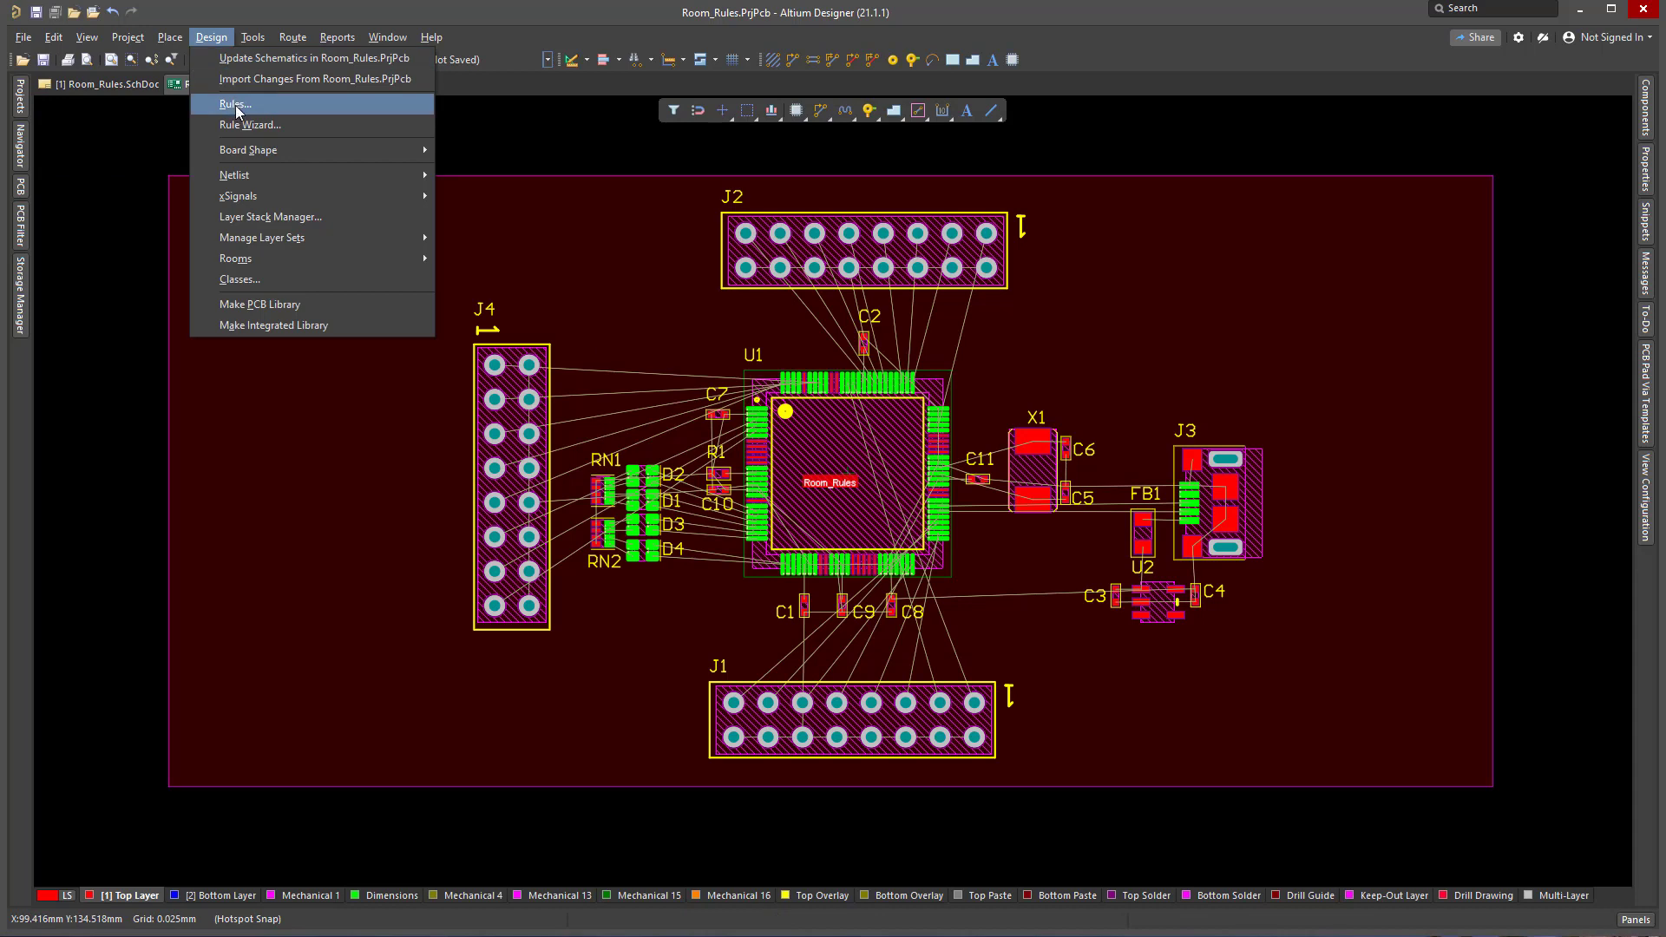
{"action": "left_click", "coordinate": [887, 146]}
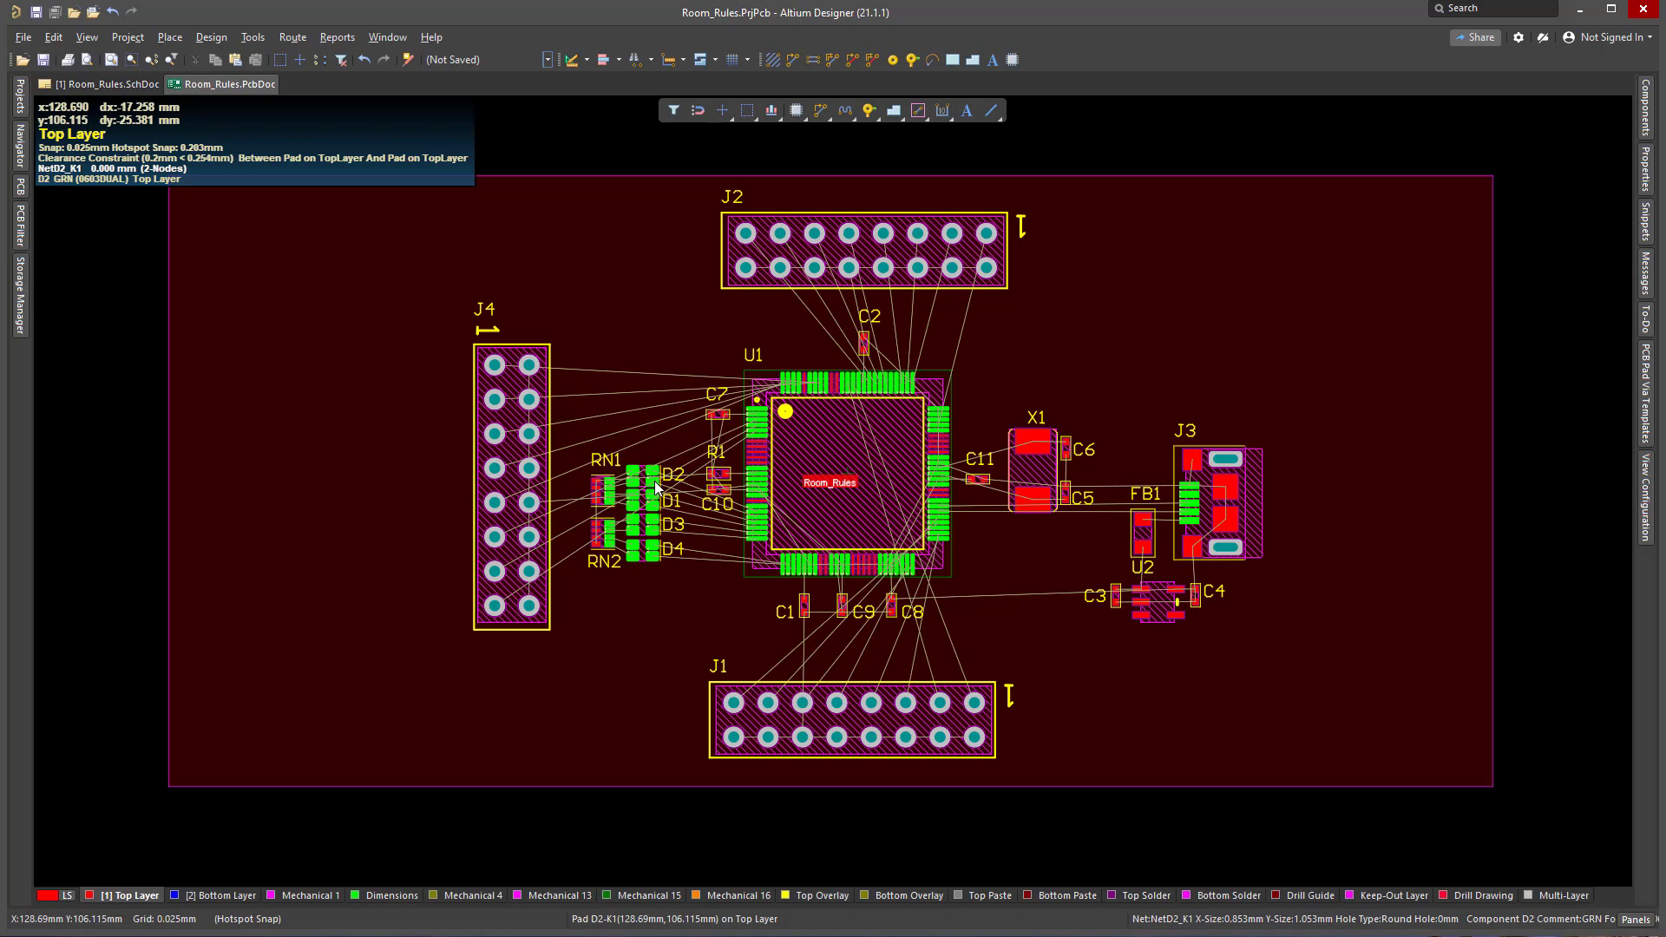
Step: Examine the scopes and clearance values of the FinePitch and Clearance design rules, including FinePitch's custom query for the first object
{"action": "left_click", "coordinate": [210, 40]}
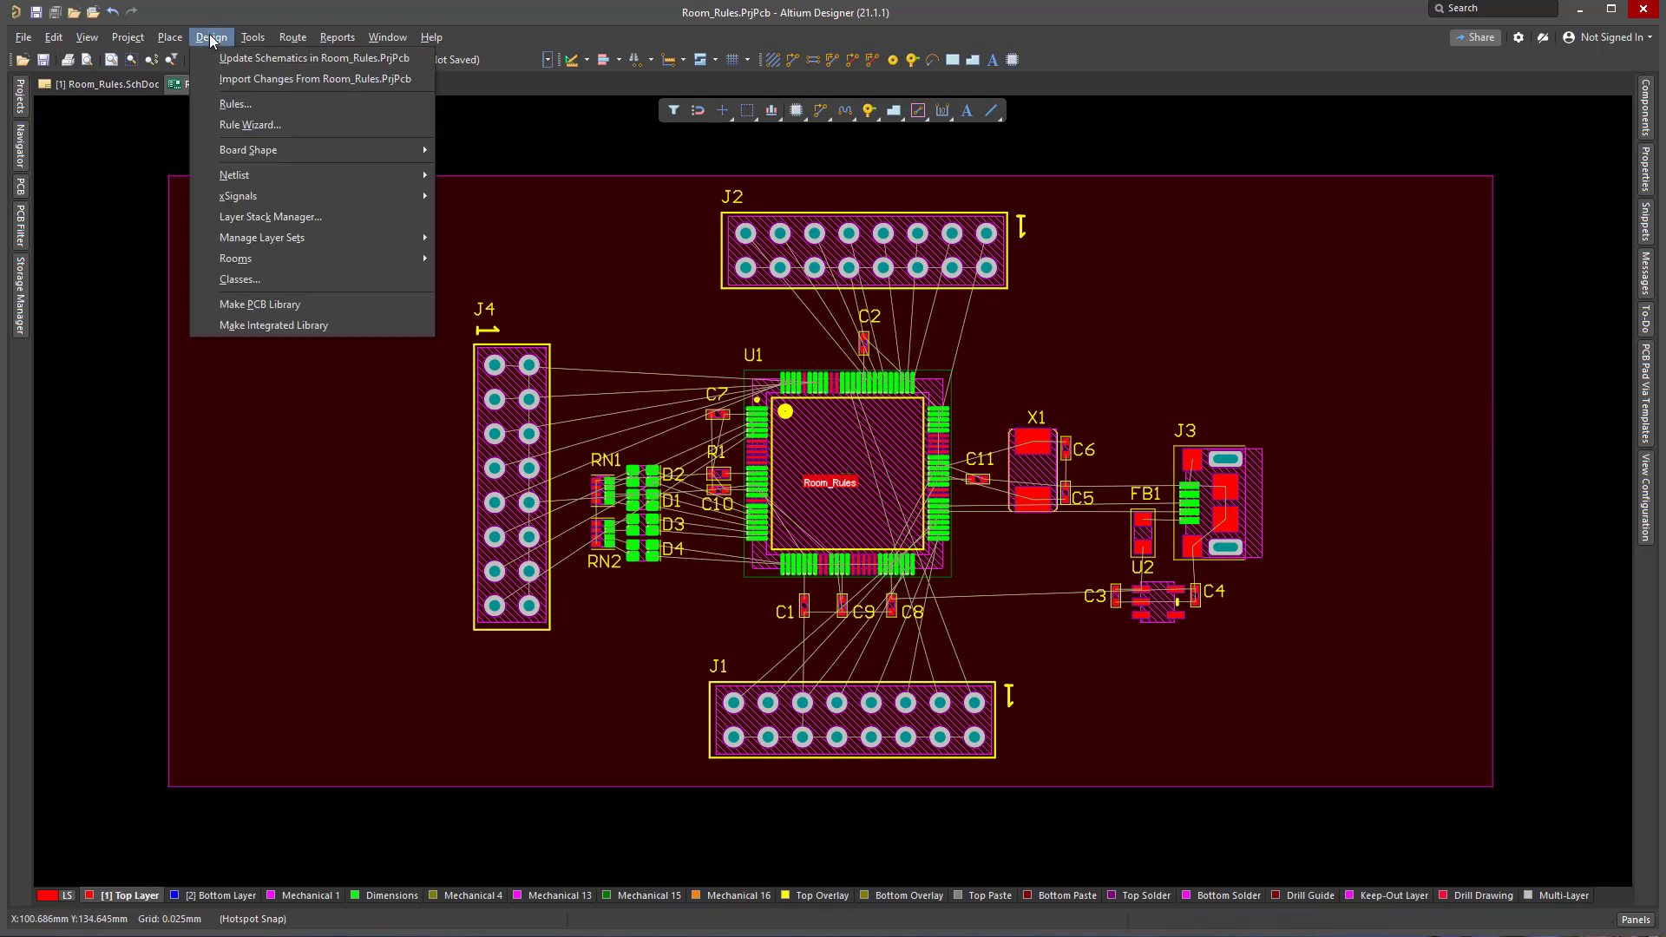
{"action": "left_click", "coordinate": [229, 104]}
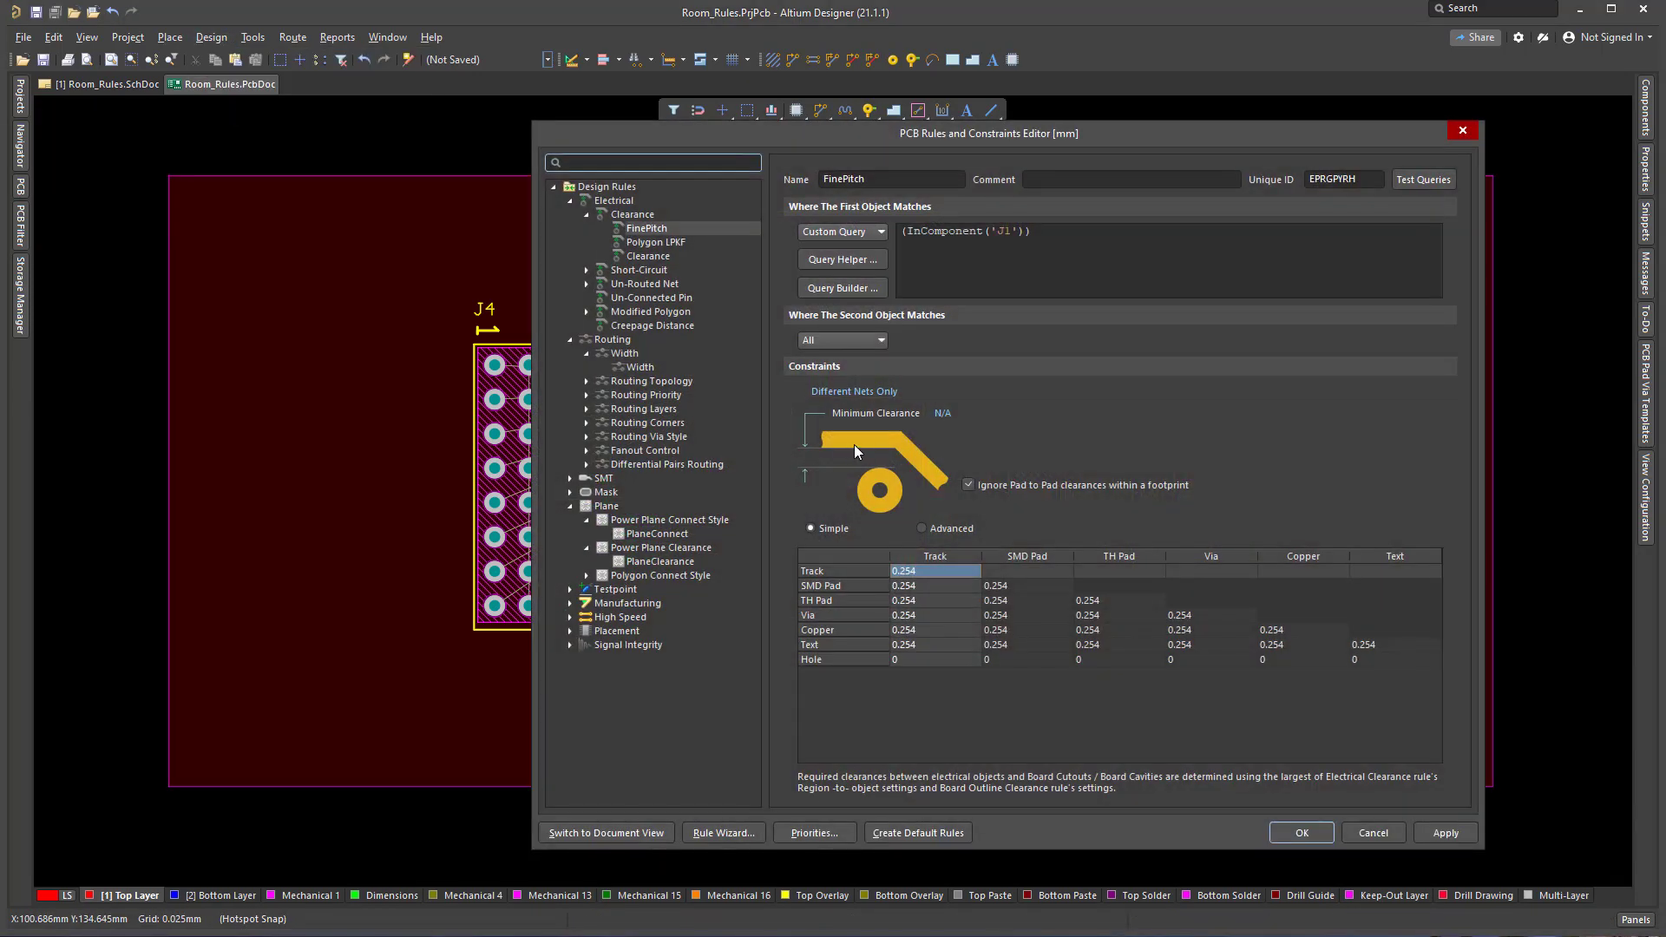
{"action": "left_click", "coordinate": [651, 256]}
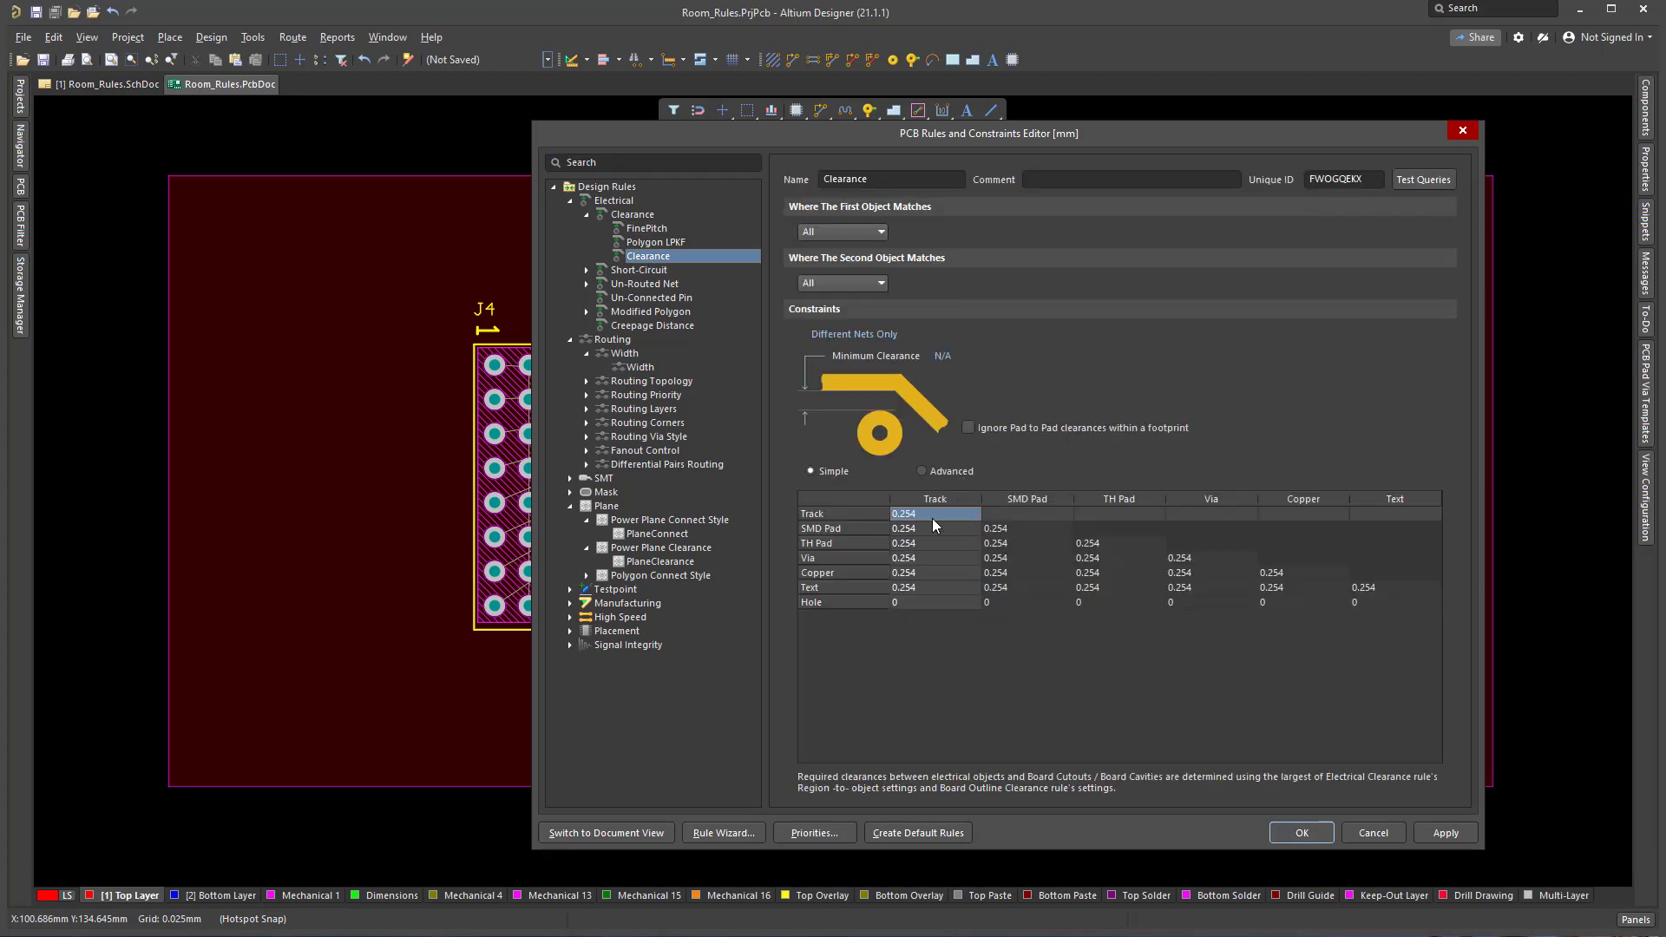
{"action": "left_click", "coordinate": [651, 230]}
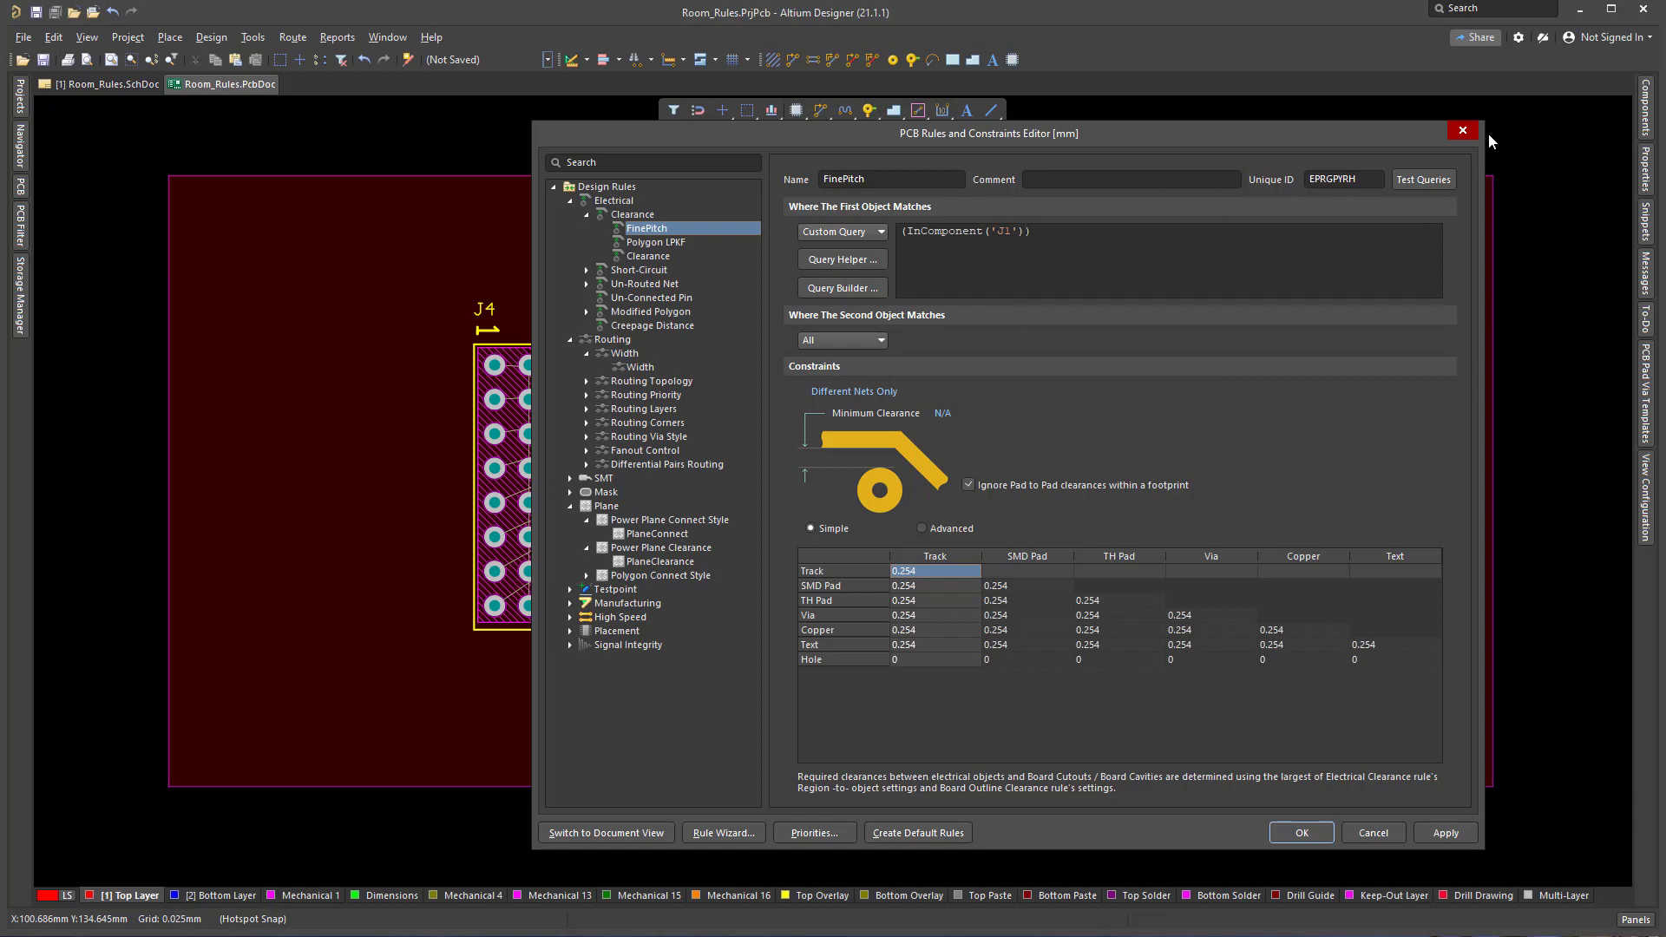
{"action": "left_click", "coordinate": [1463, 130]}
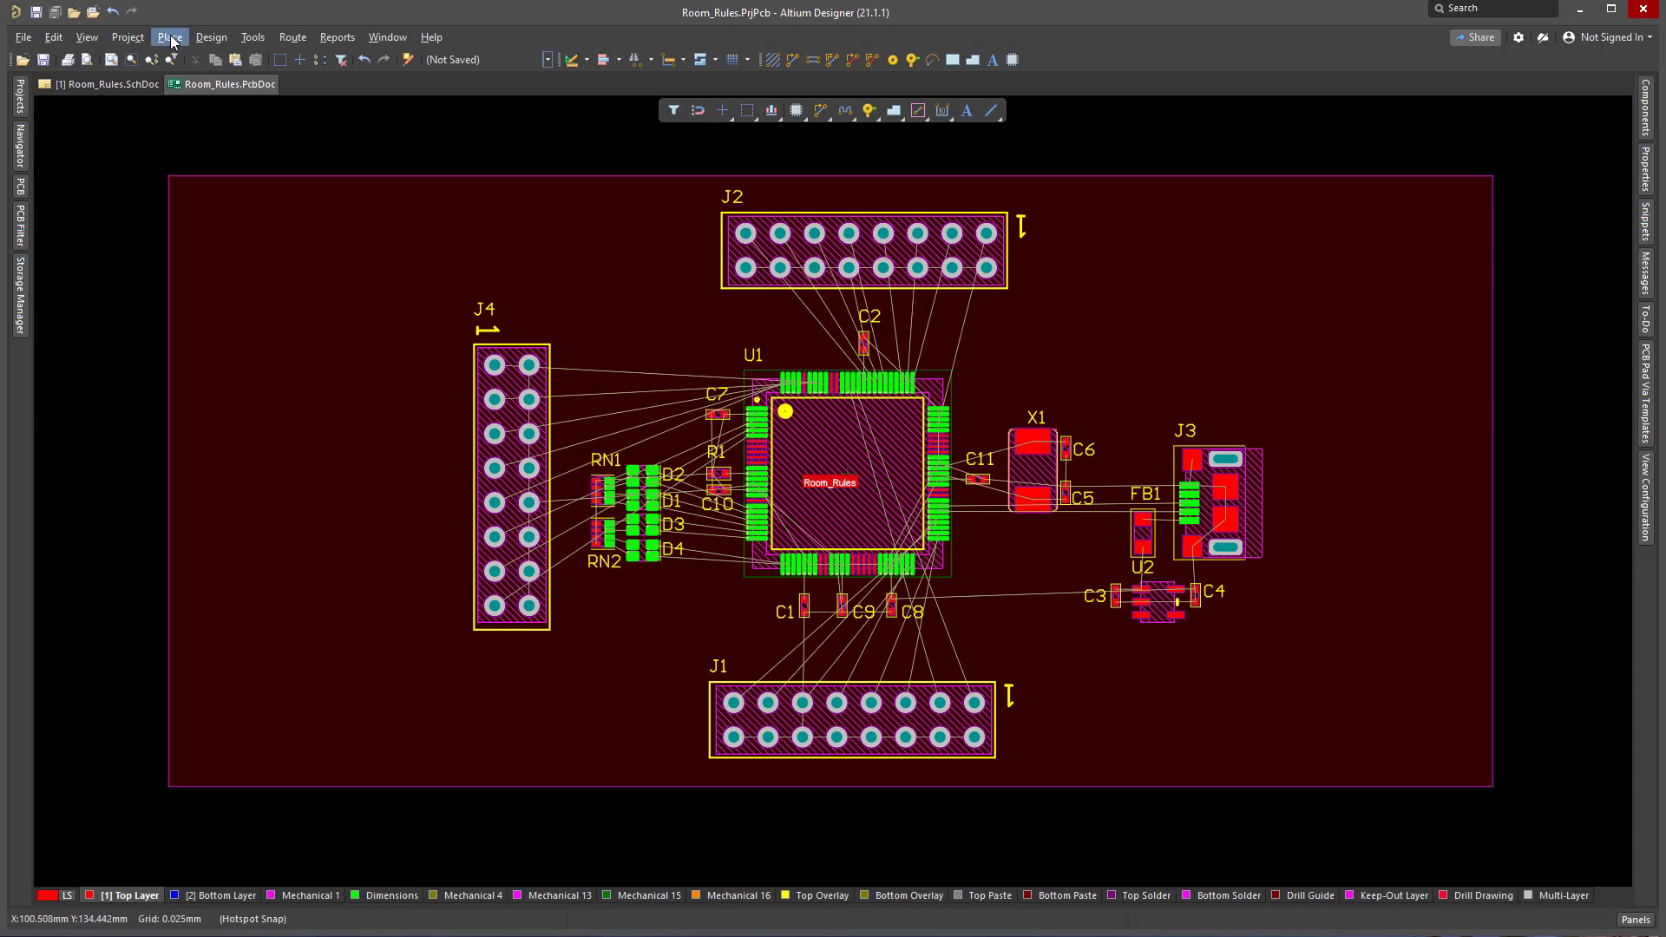
{"action": "left_click", "coordinate": [203, 38]}
{"action": "left_click", "coordinate": [233, 105]}
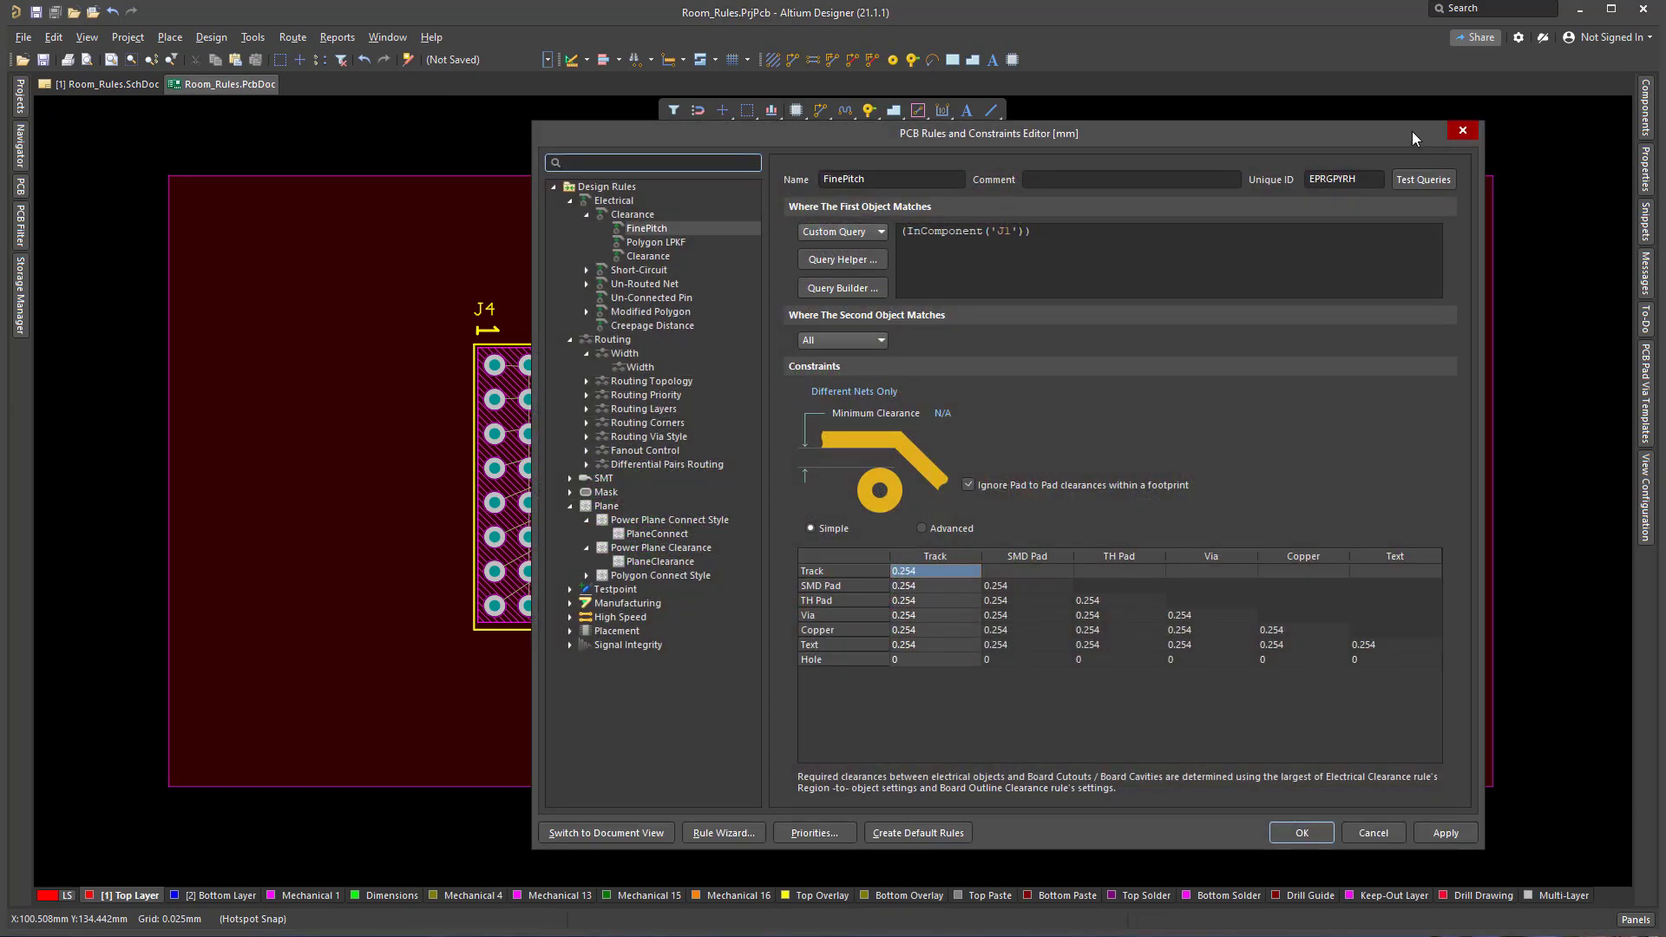
{"action": "left_click", "coordinate": [1014, 233]}
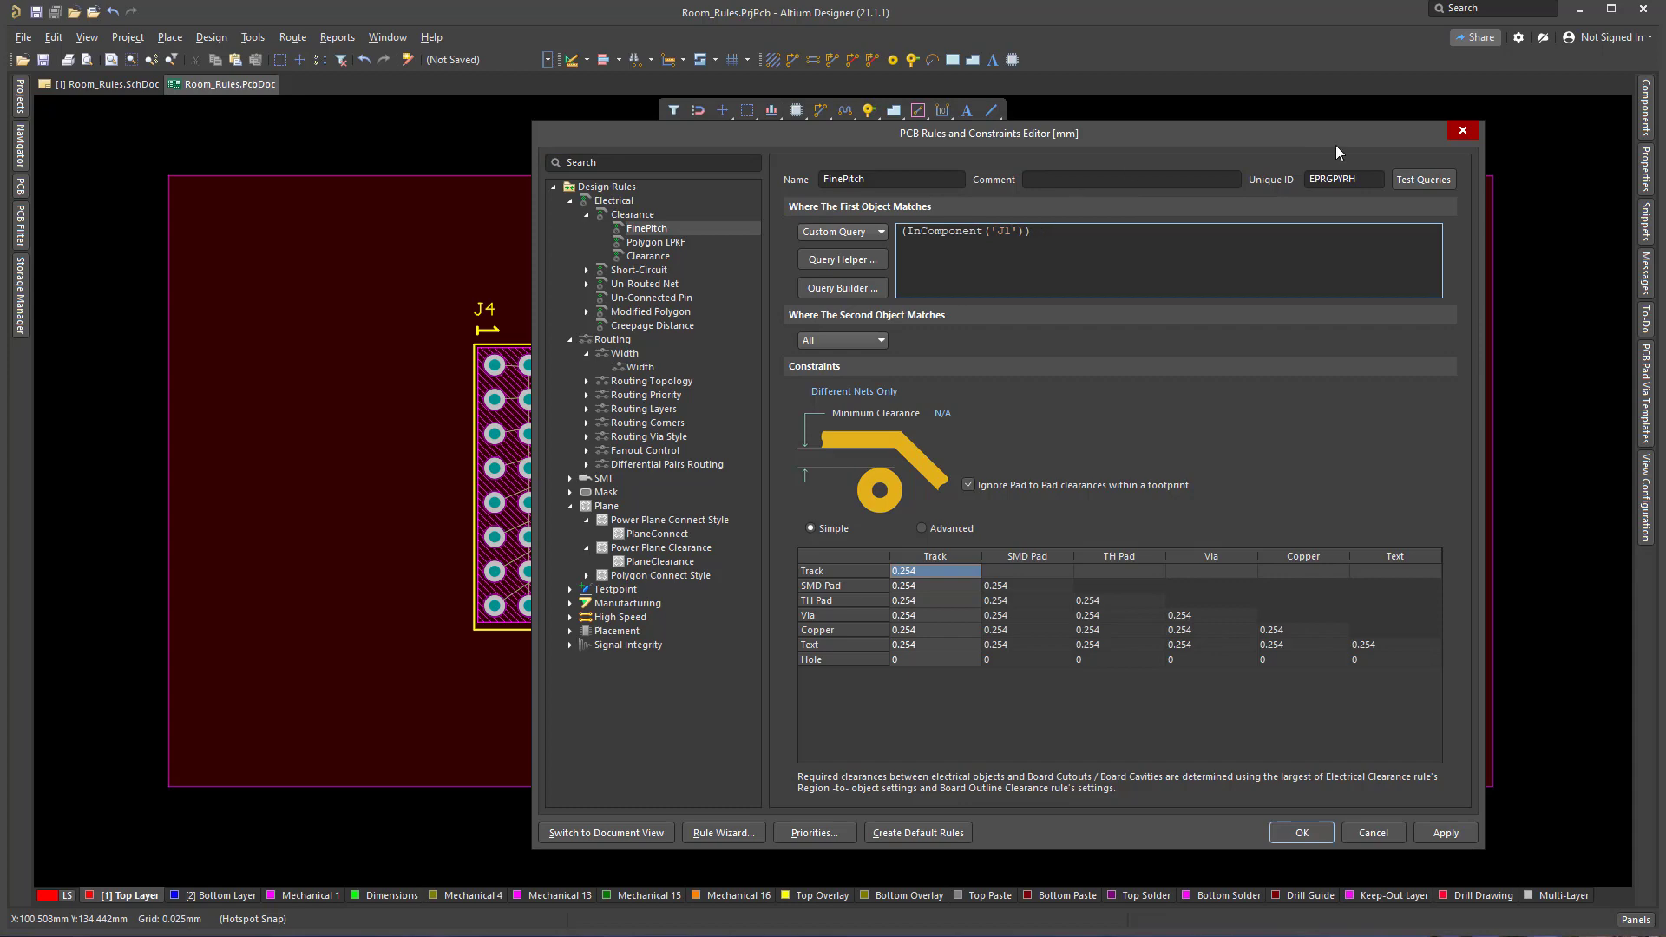
{"action": "left_click", "coordinate": [1463, 130]}
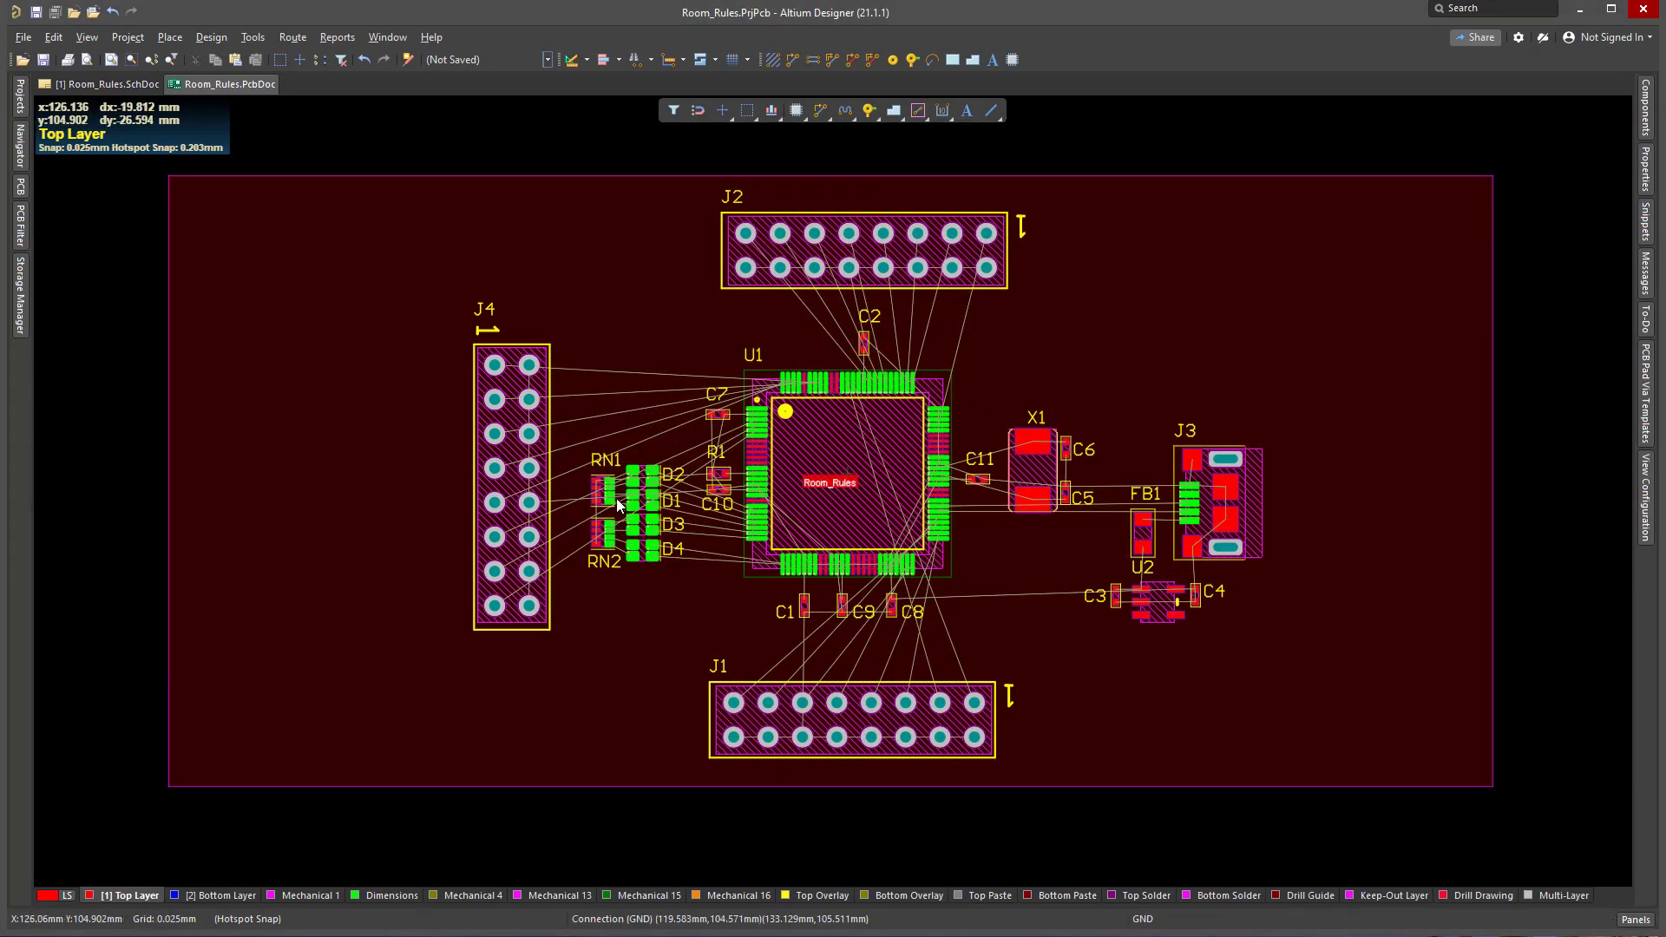
Step: Change the FinePitch clearance rule's first-object query to (InComponent('RN1')) and apply it to the board
{"action": "left_click", "coordinate": [211, 37]}
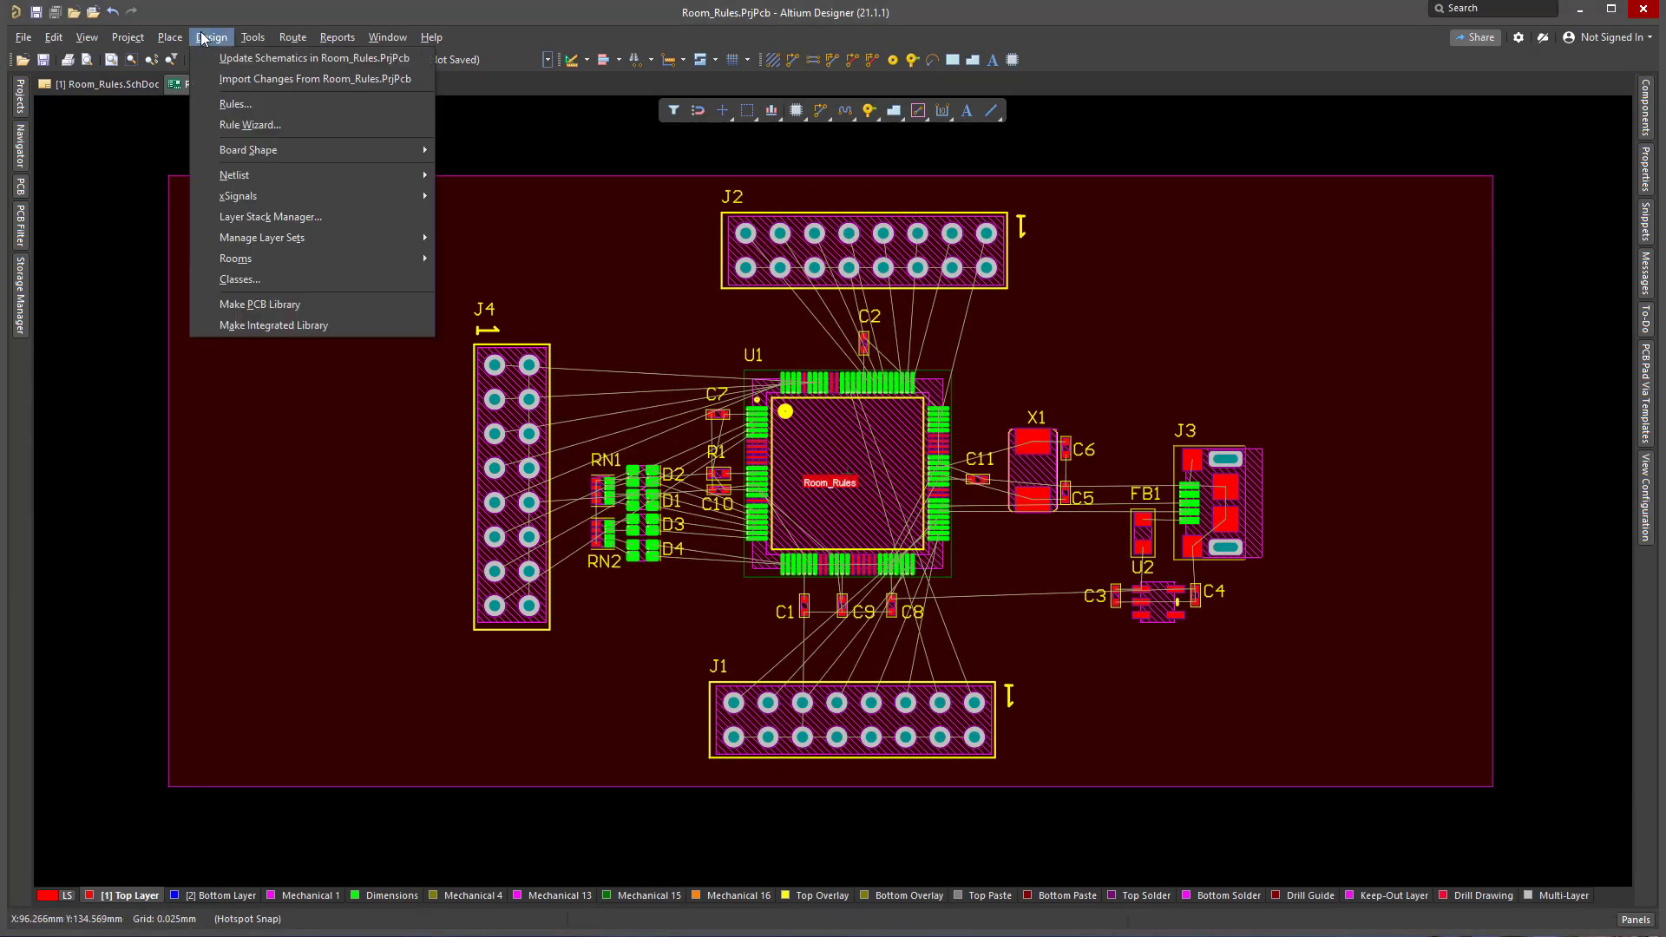
{"action": "left_click", "coordinate": [257, 107]}
{"action": "left_click", "coordinate": [1007, 230]}
{"action": "key", "text": "BackSpace"}
{"action": "key", "text": "BackSpace"}
{"action": "type", "text": "R"}
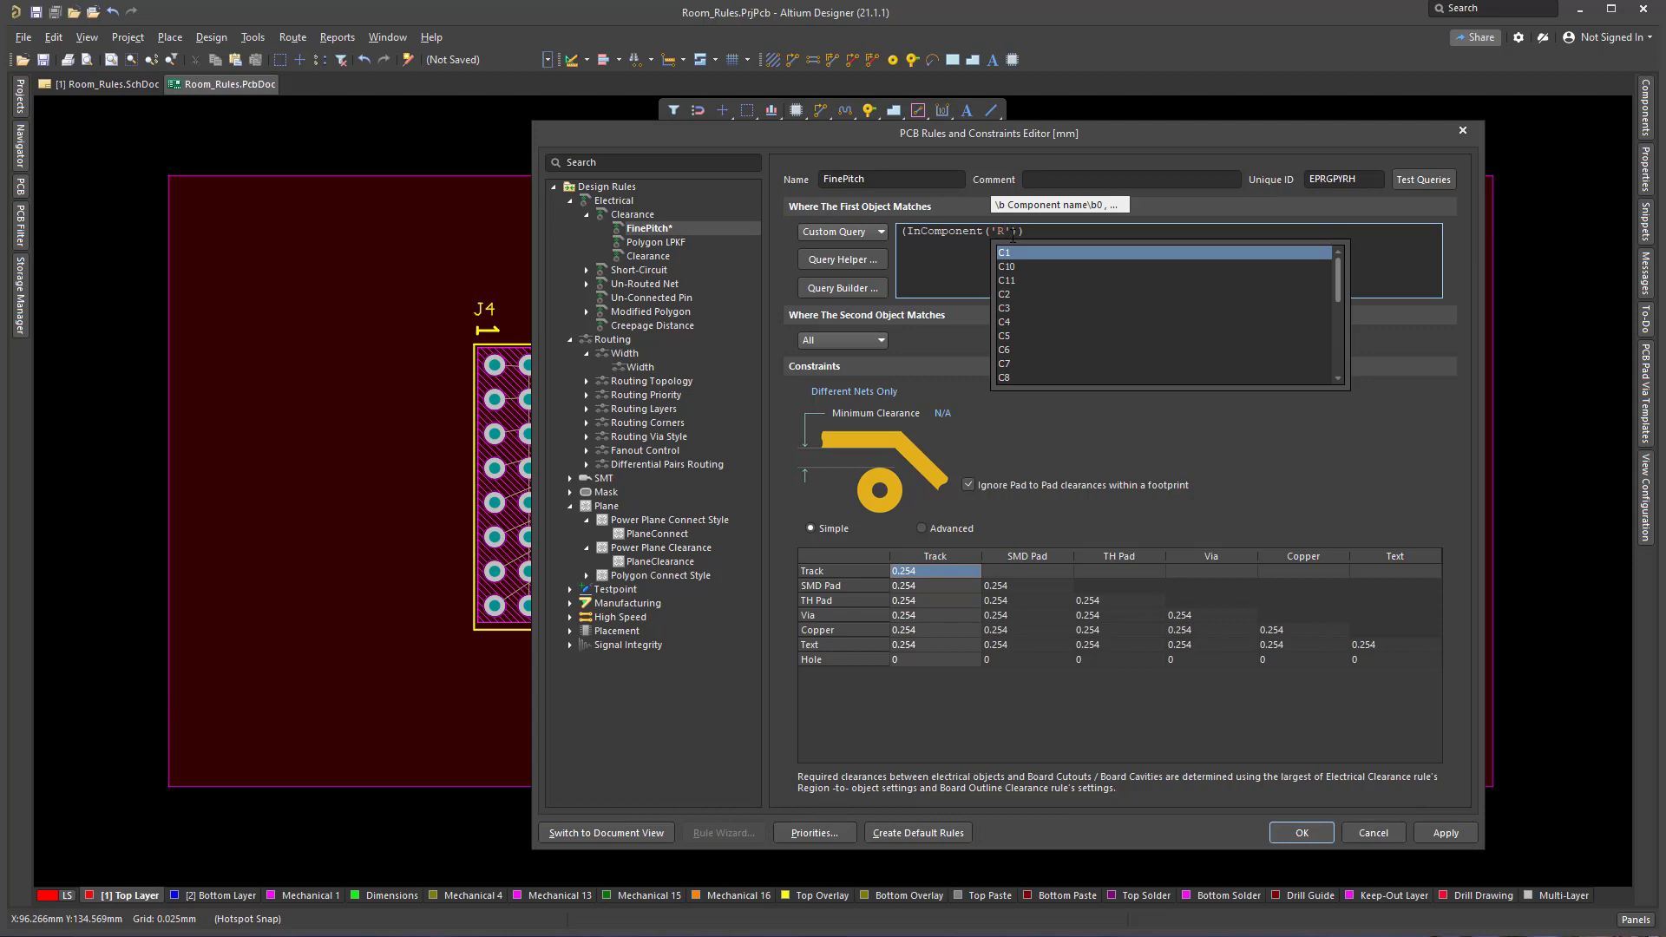
{"action": "type", "text": "N1"}
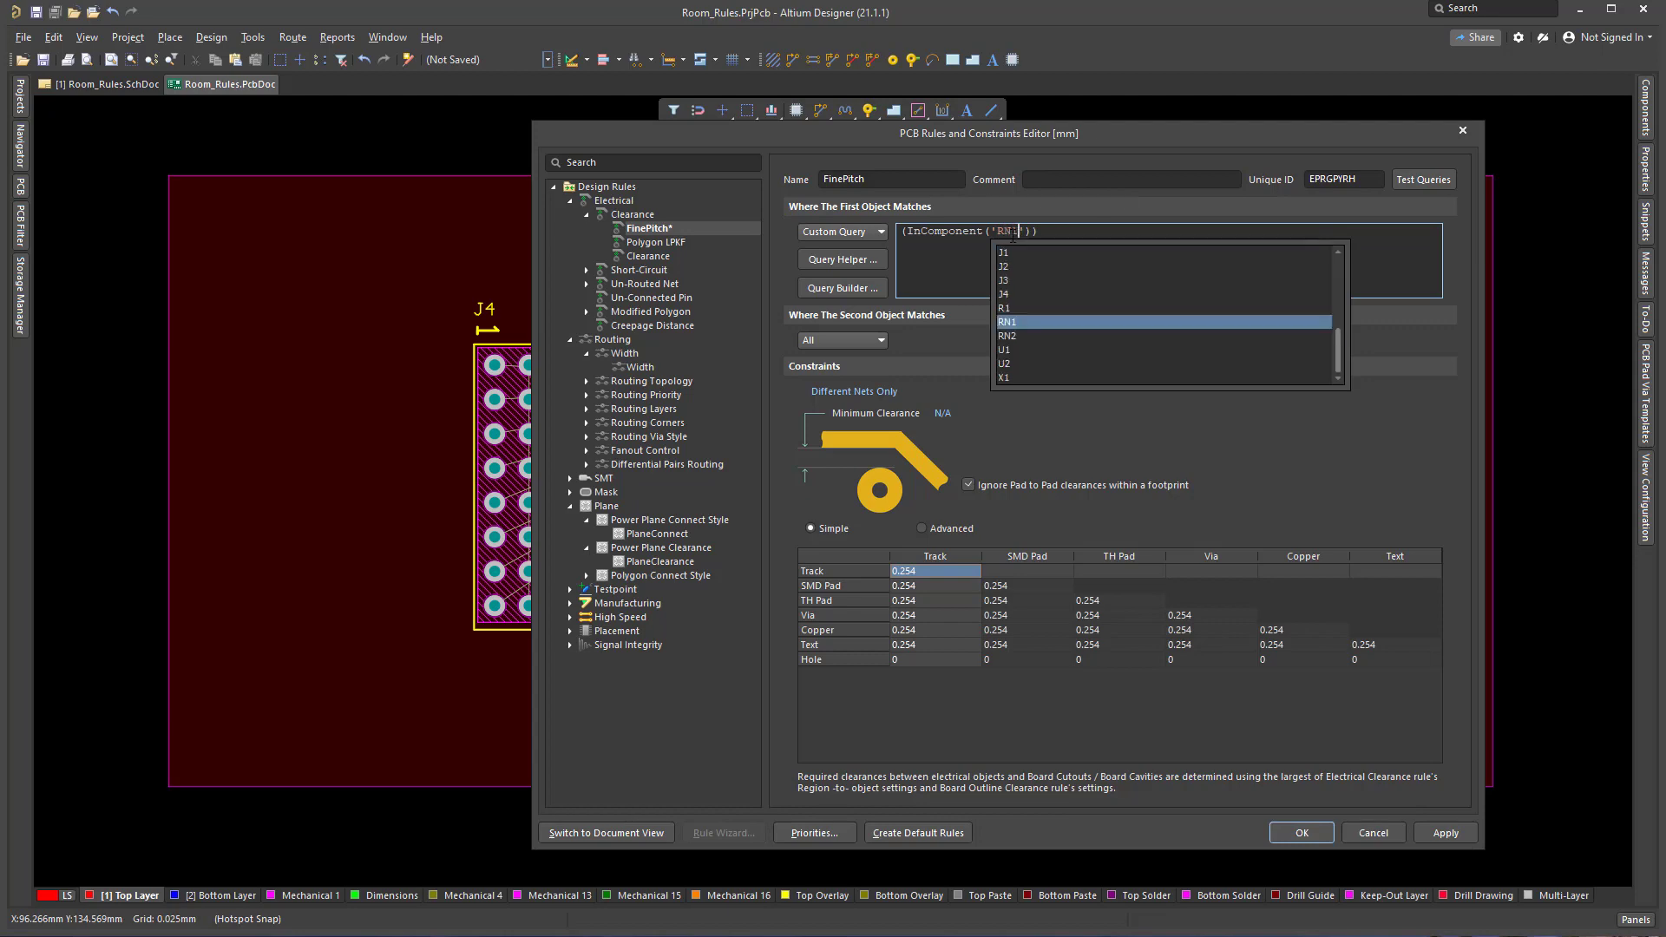
{"action": "left_click", "coordinate": [1012, 323]}
{"action": "left_click", "coordinate": [1456, 833]}
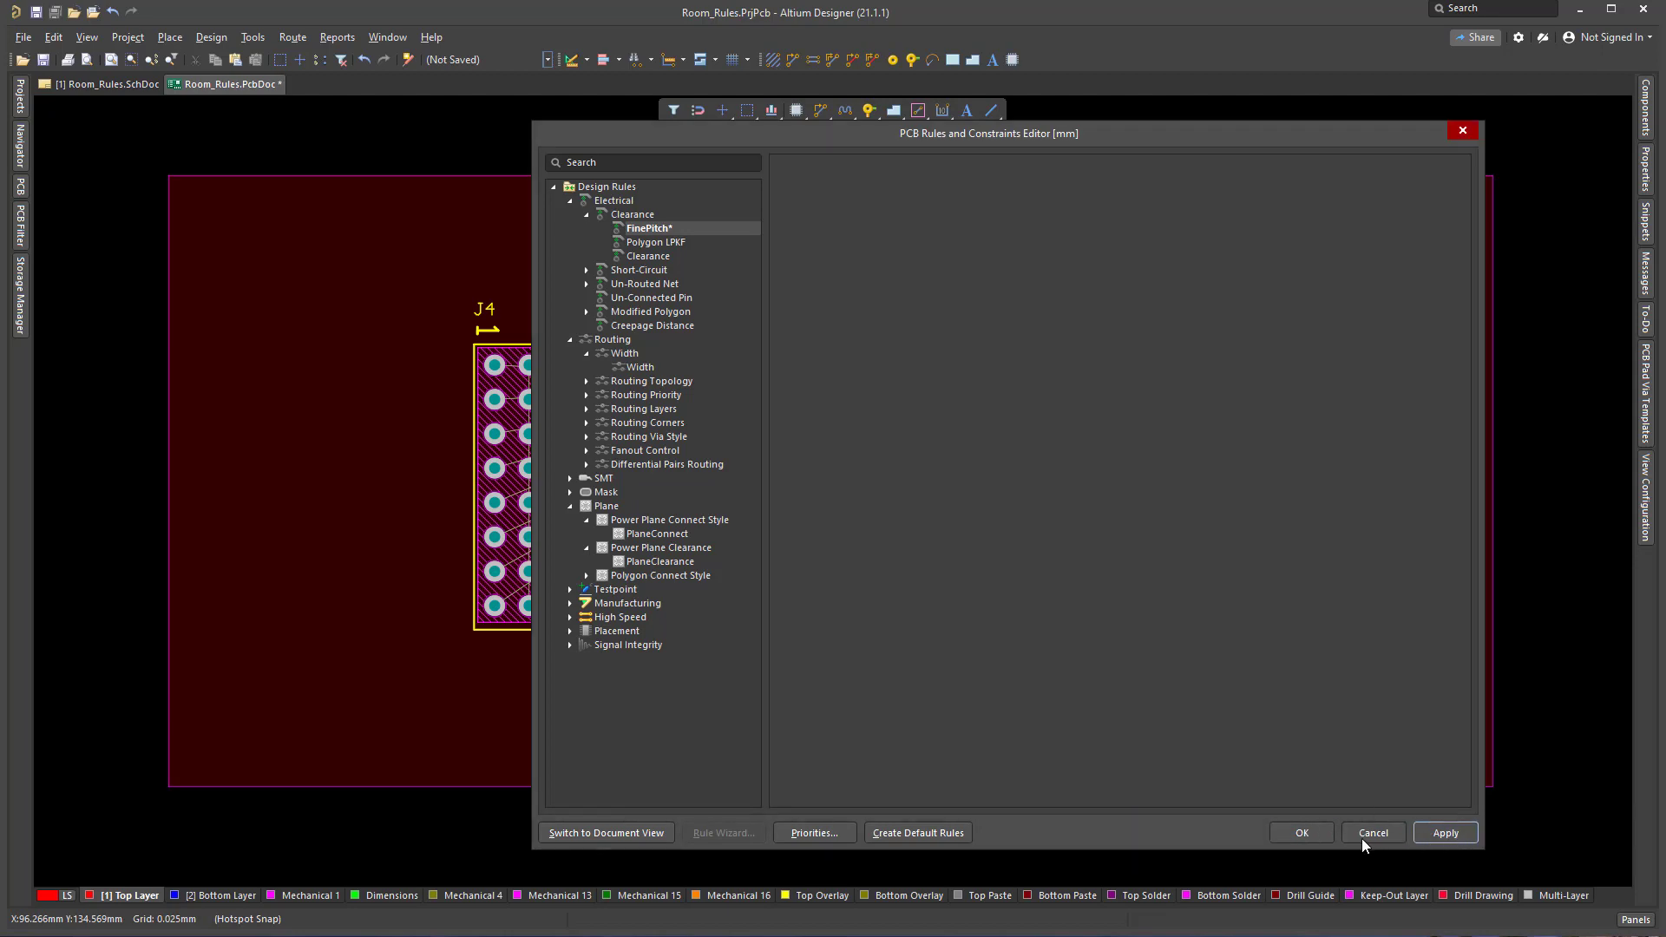
{"action": "left_click", "coordinate": [1314, 835]}
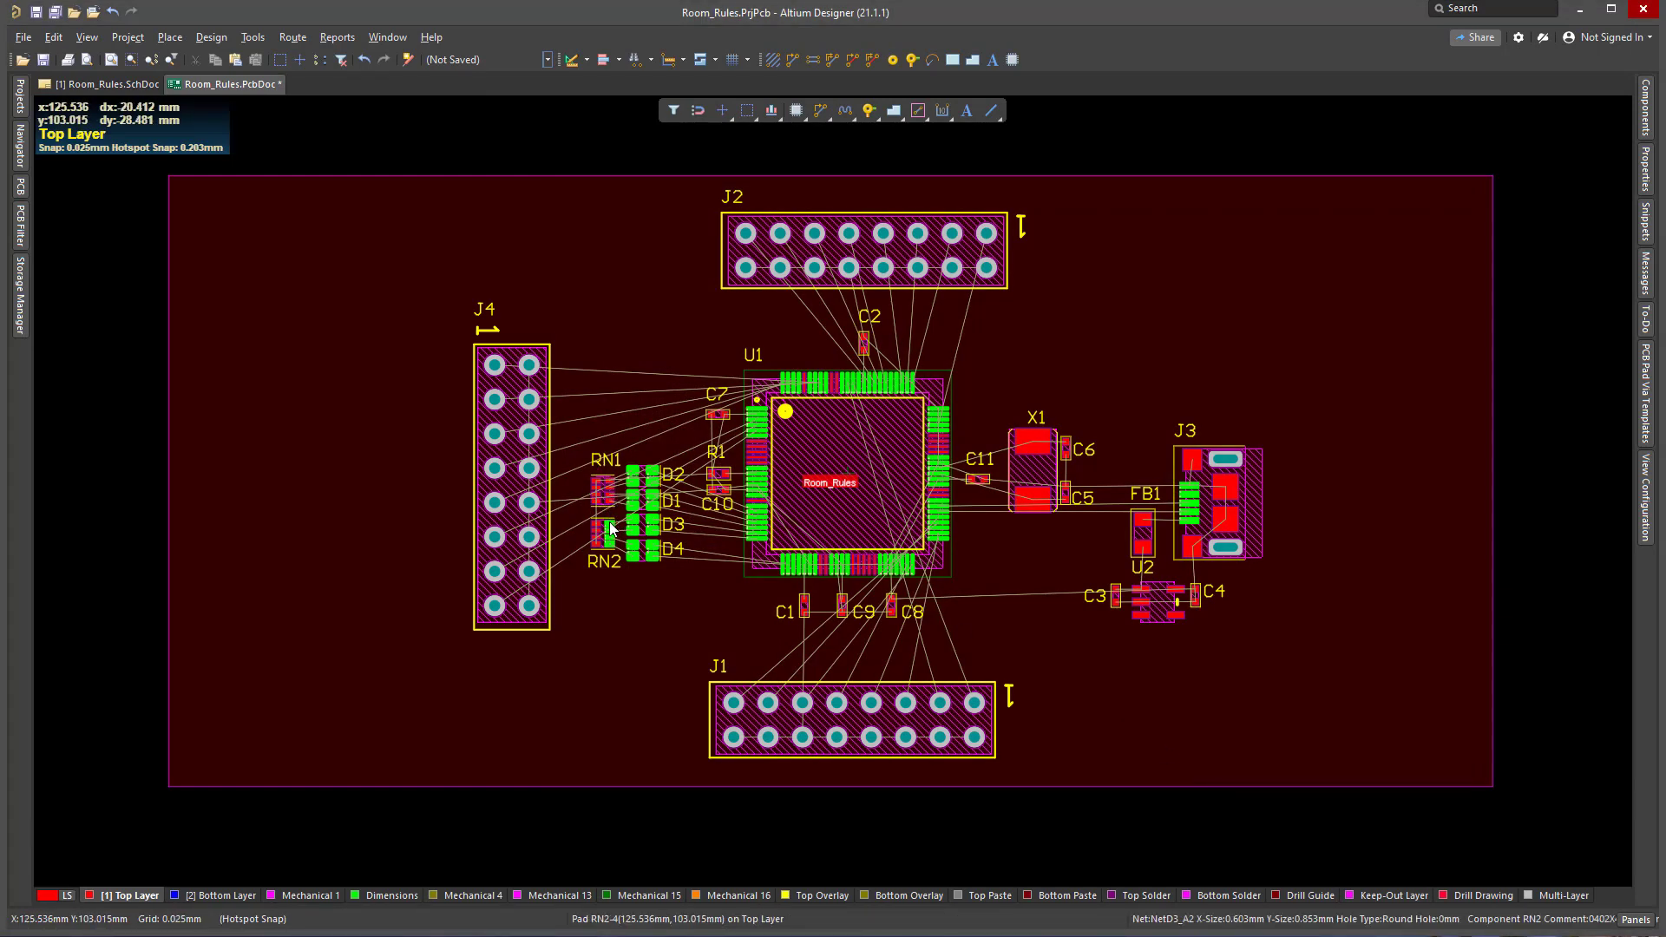
Step: Review the priority order of the clearance rules without changing it
{"action": "left_click", "coordinate": [219, 37]}
{"action": "left_click", "coordinate": [222, 104]}
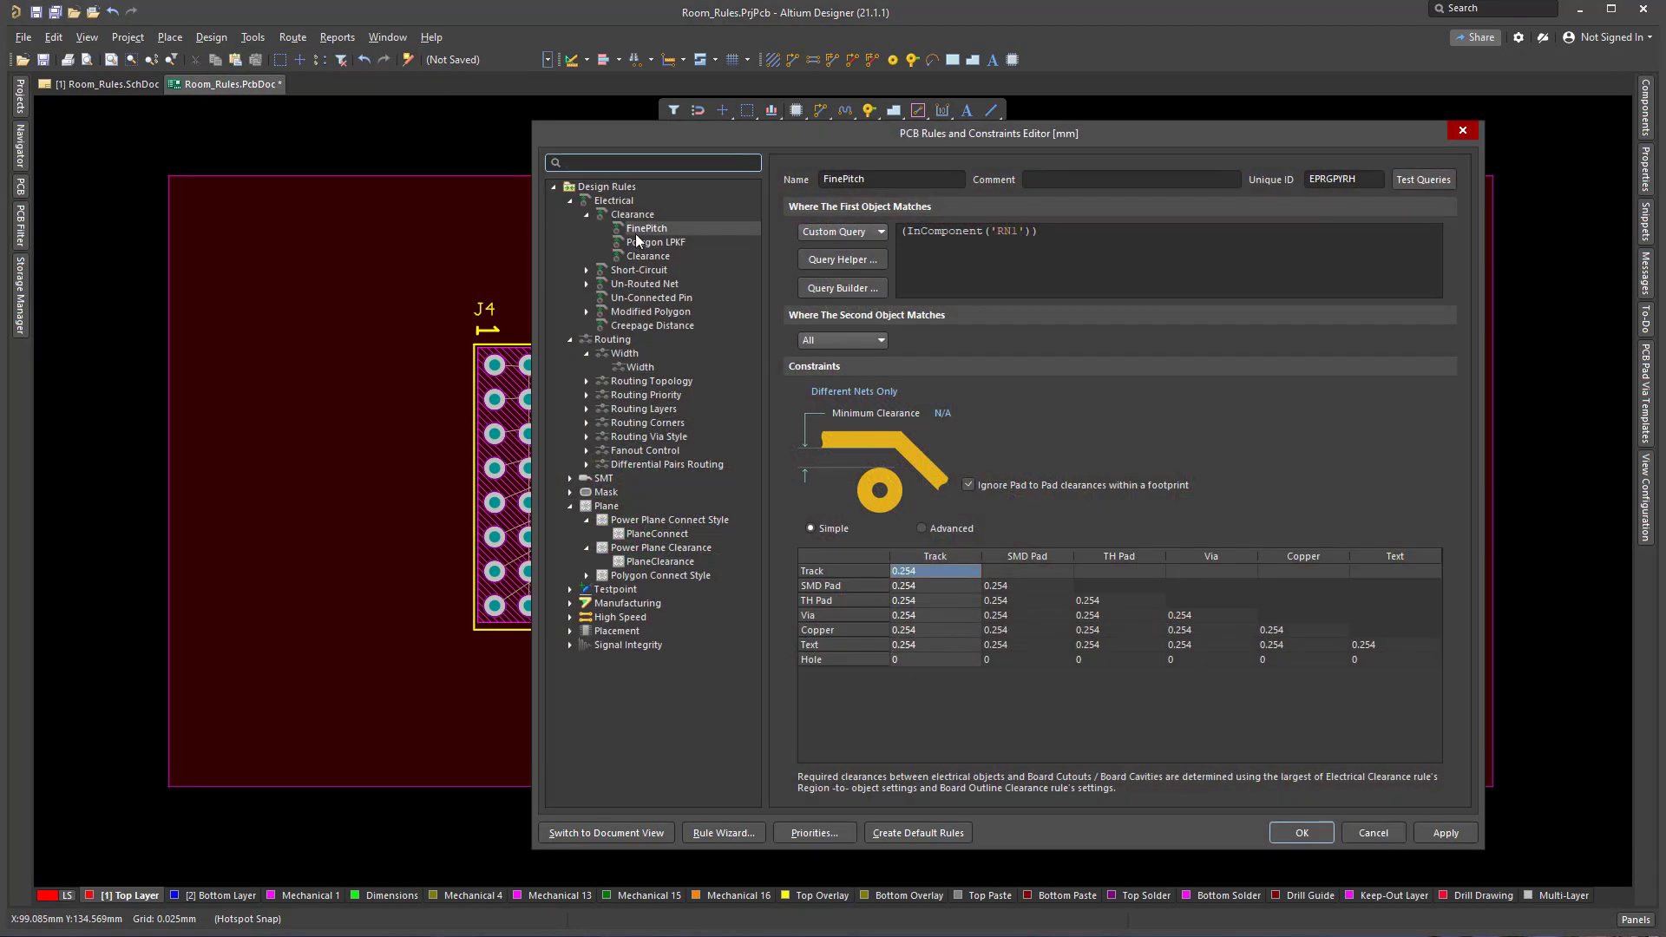
{"action": "left_click", "coordinate": [803, 833]}
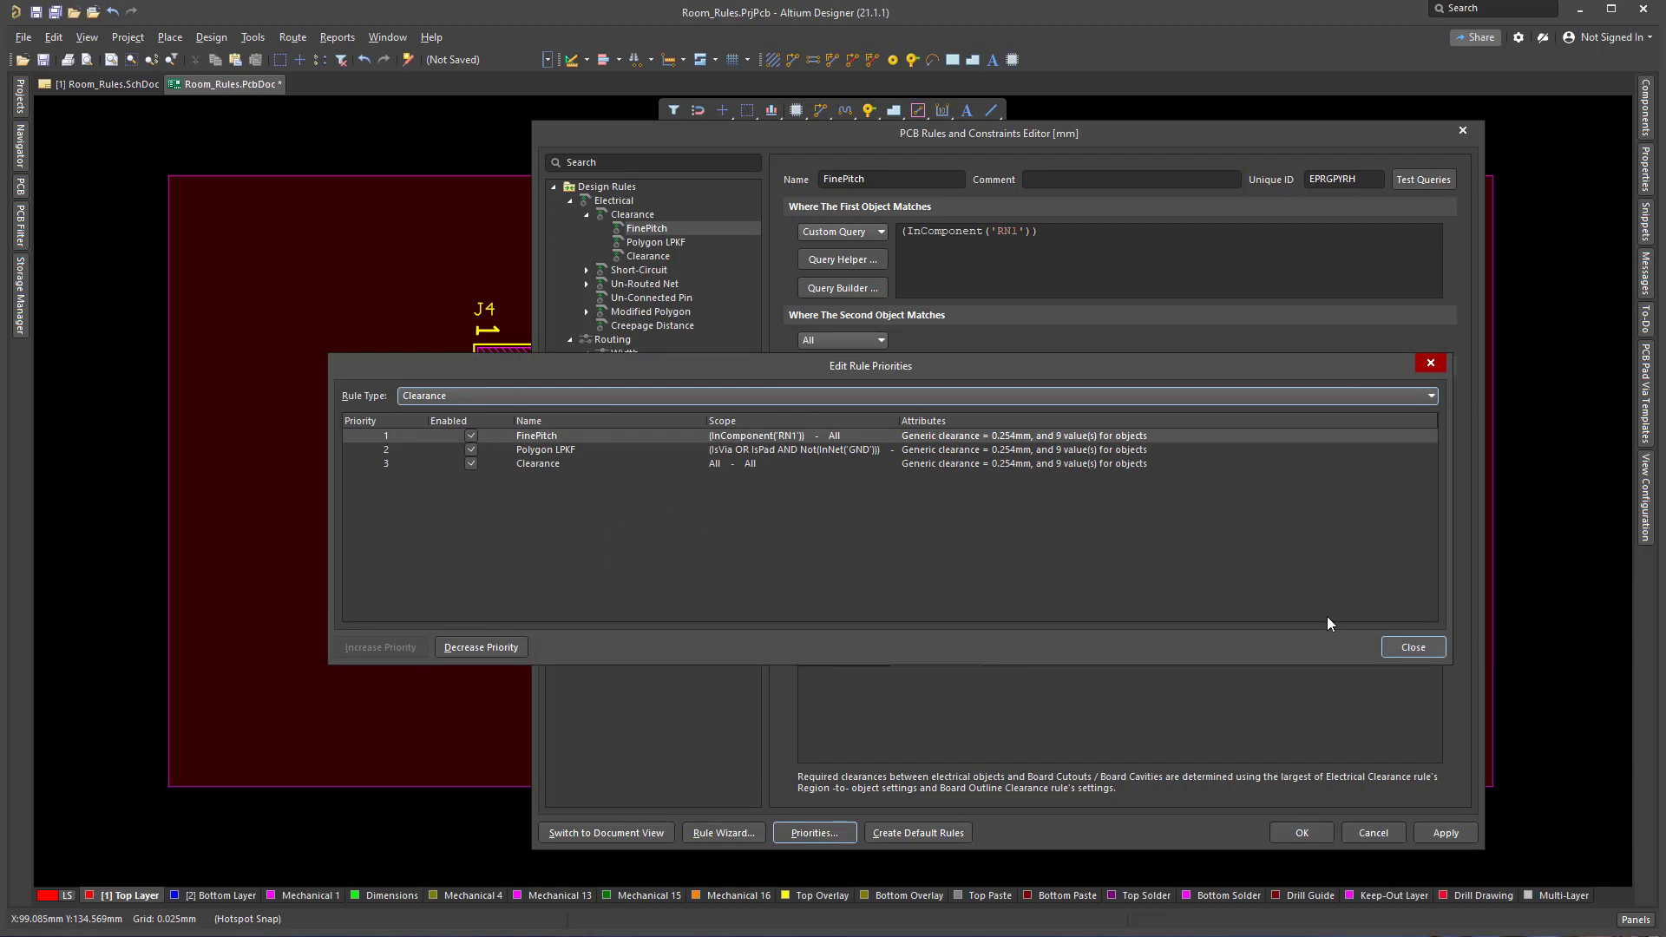
{"action": "left_click", "coordinate": [1398, 649]}
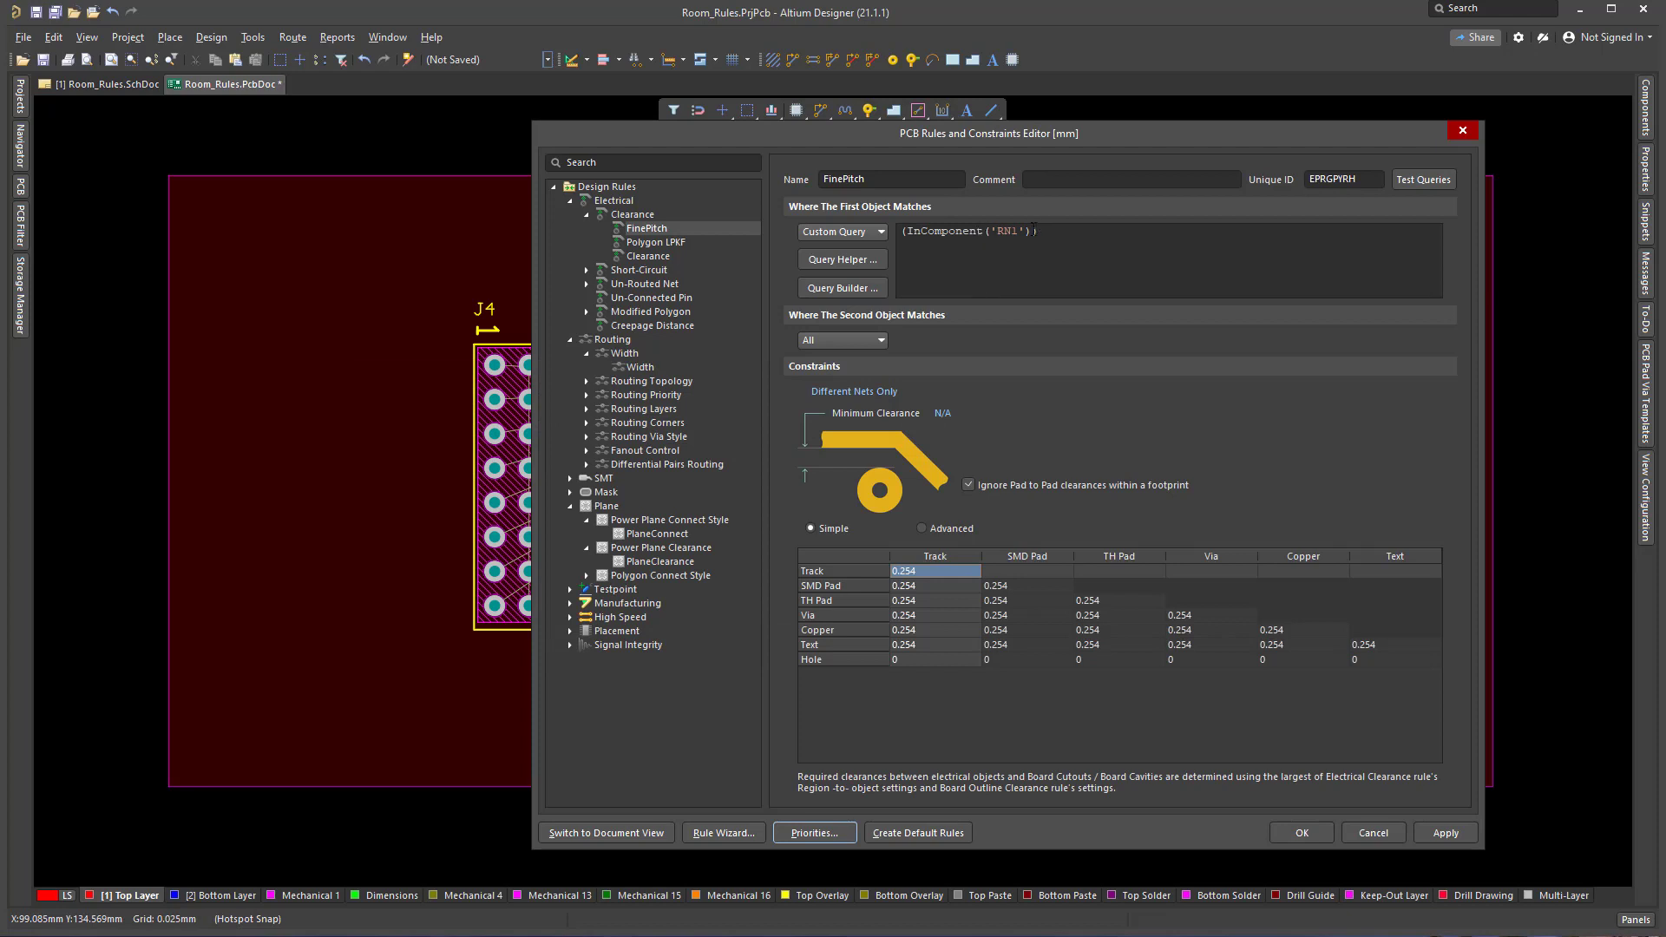
{"action": "left_click", "coordinate": [1373, 832]}
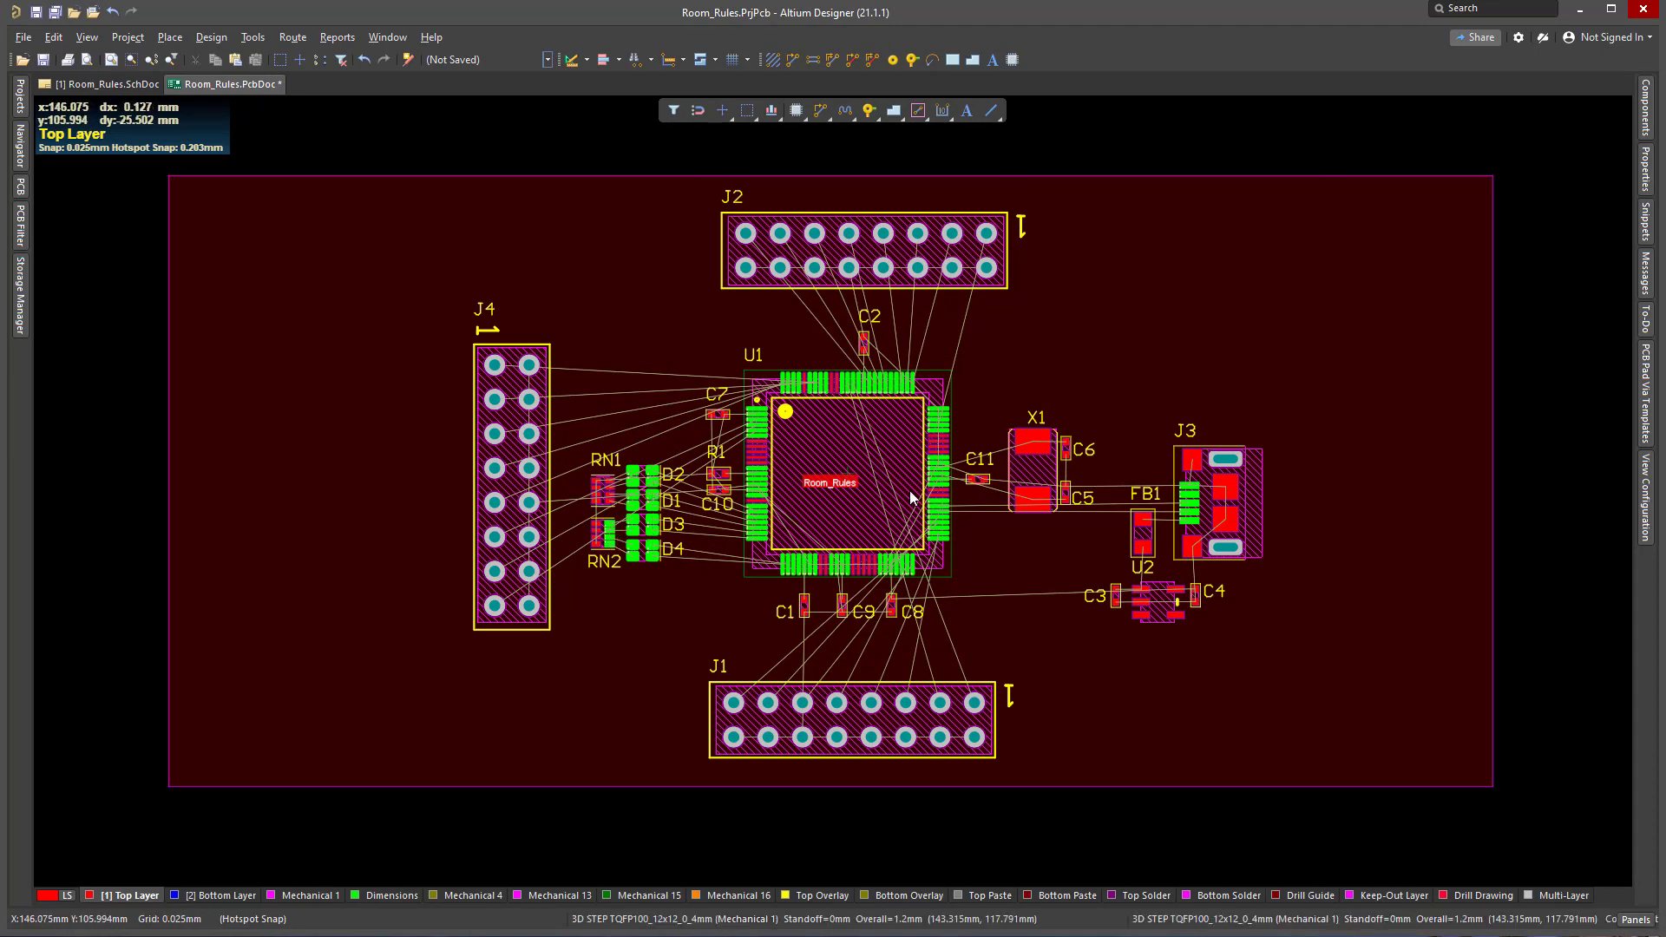
Step: Extend the FinePitch rule's first-object query to (InComponent('RN1') OR InComponent('D1')) and apply it to the board
{"action": "left_click", "coordinate": [219, 42]}
{"action": "left_click", "coordinate": [235, 106]}
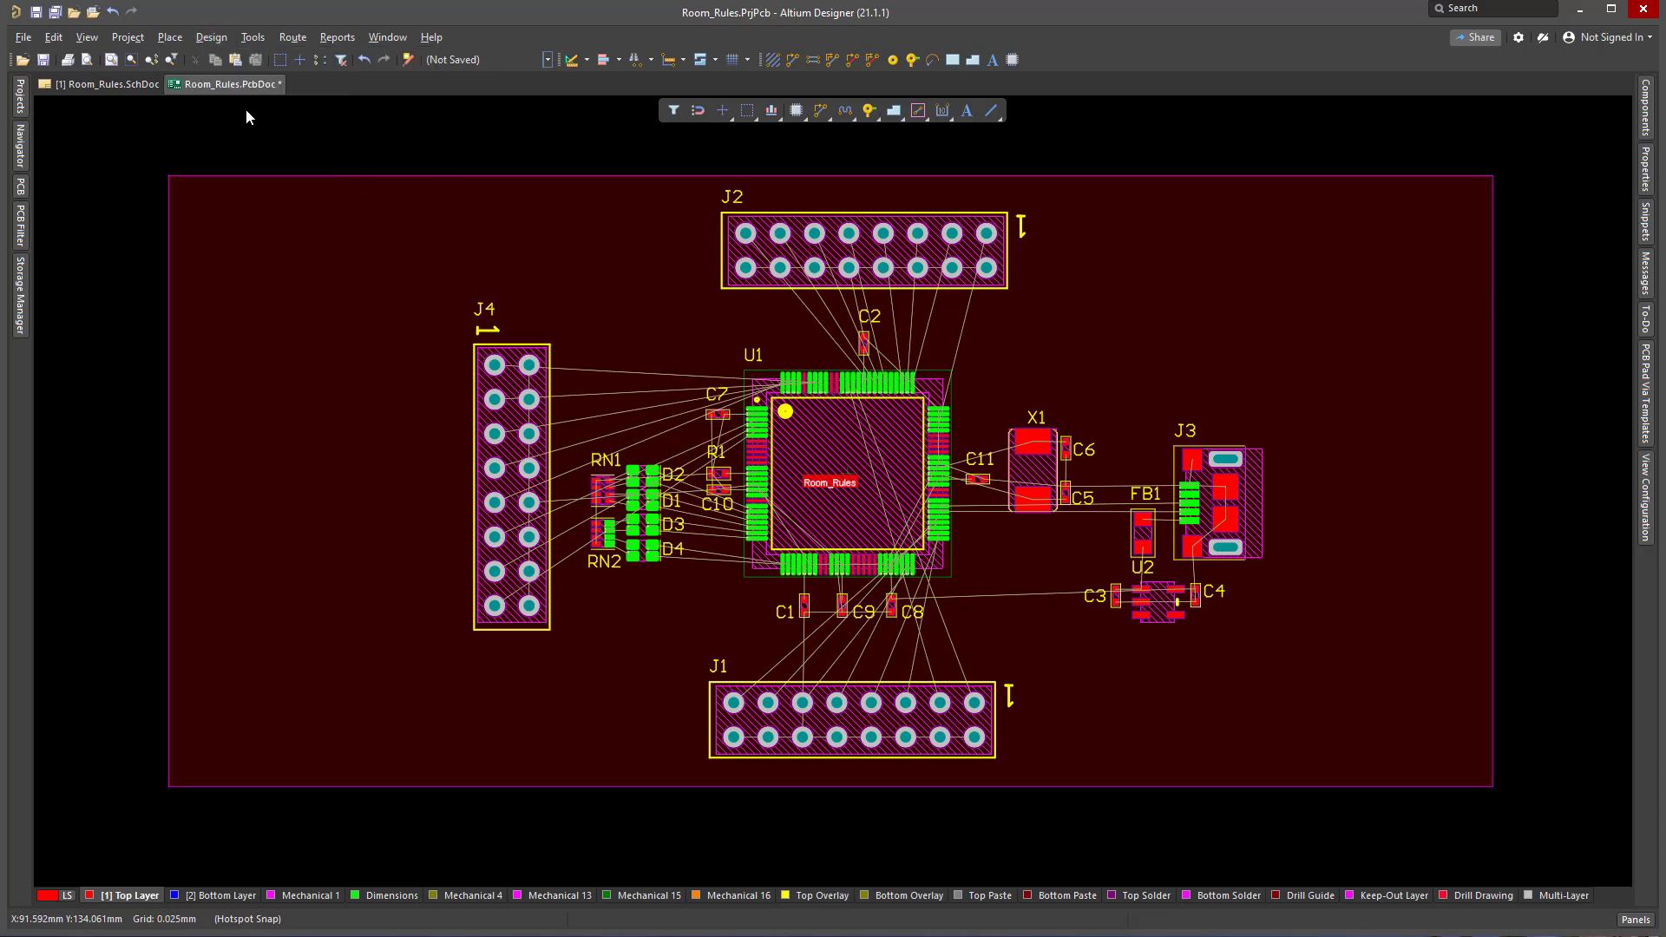
{"action": "left_click", "coordinate": [1034, 231]}
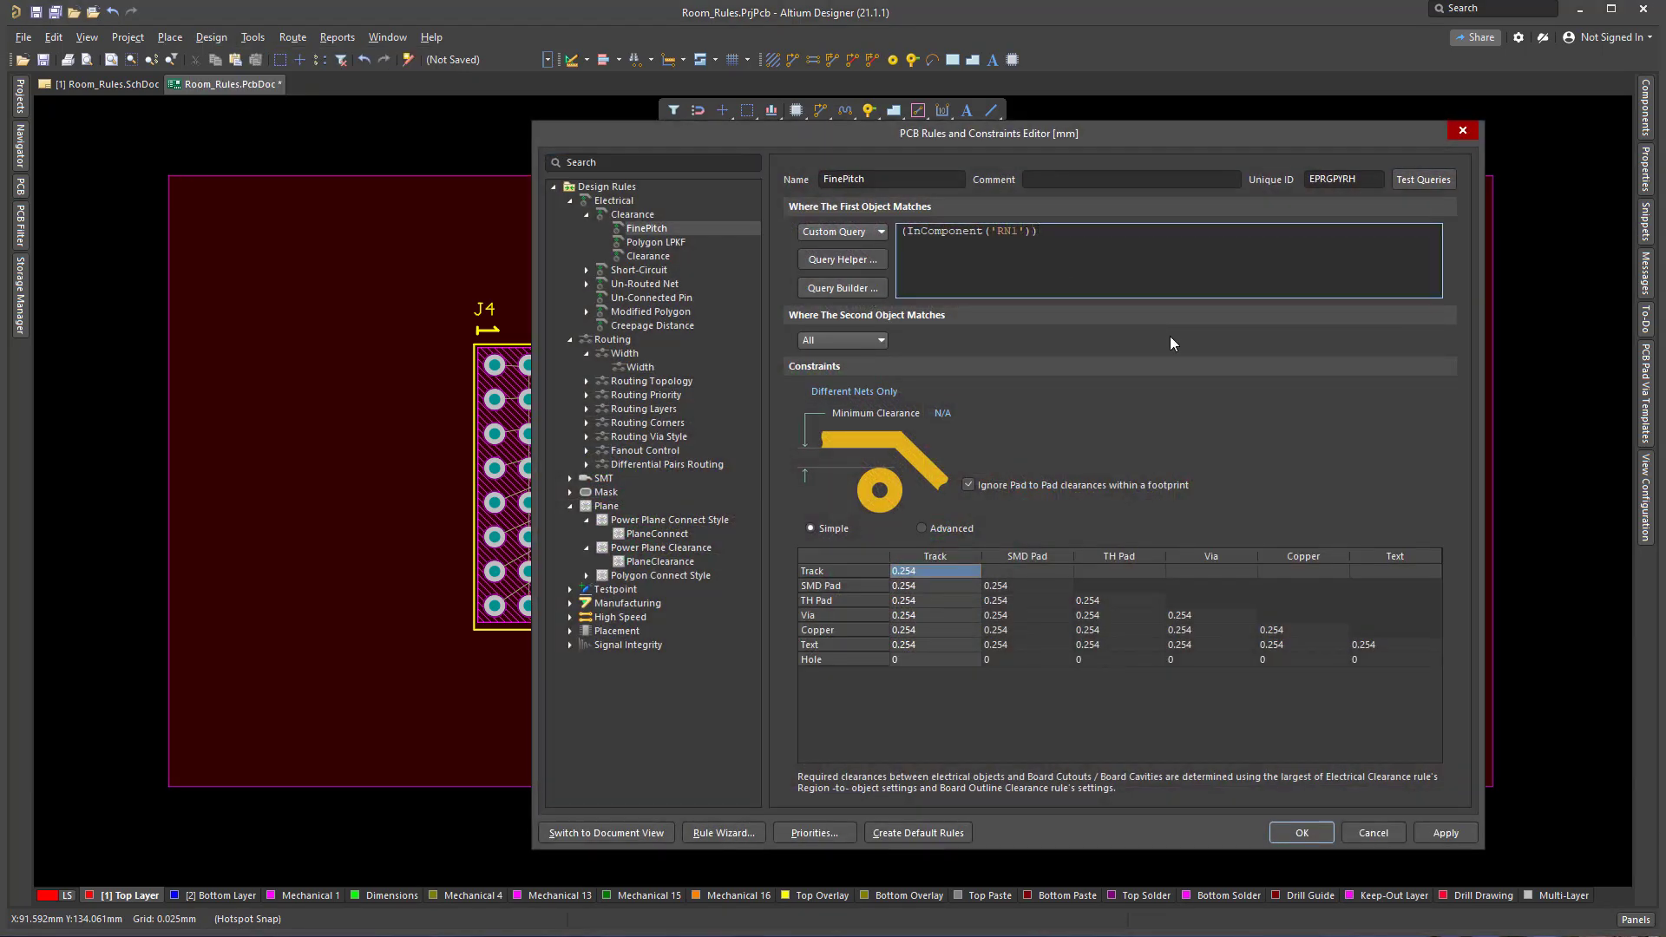
{"action": "type", "text": "OR "}
{"action": "type", "text": "InCompo"}
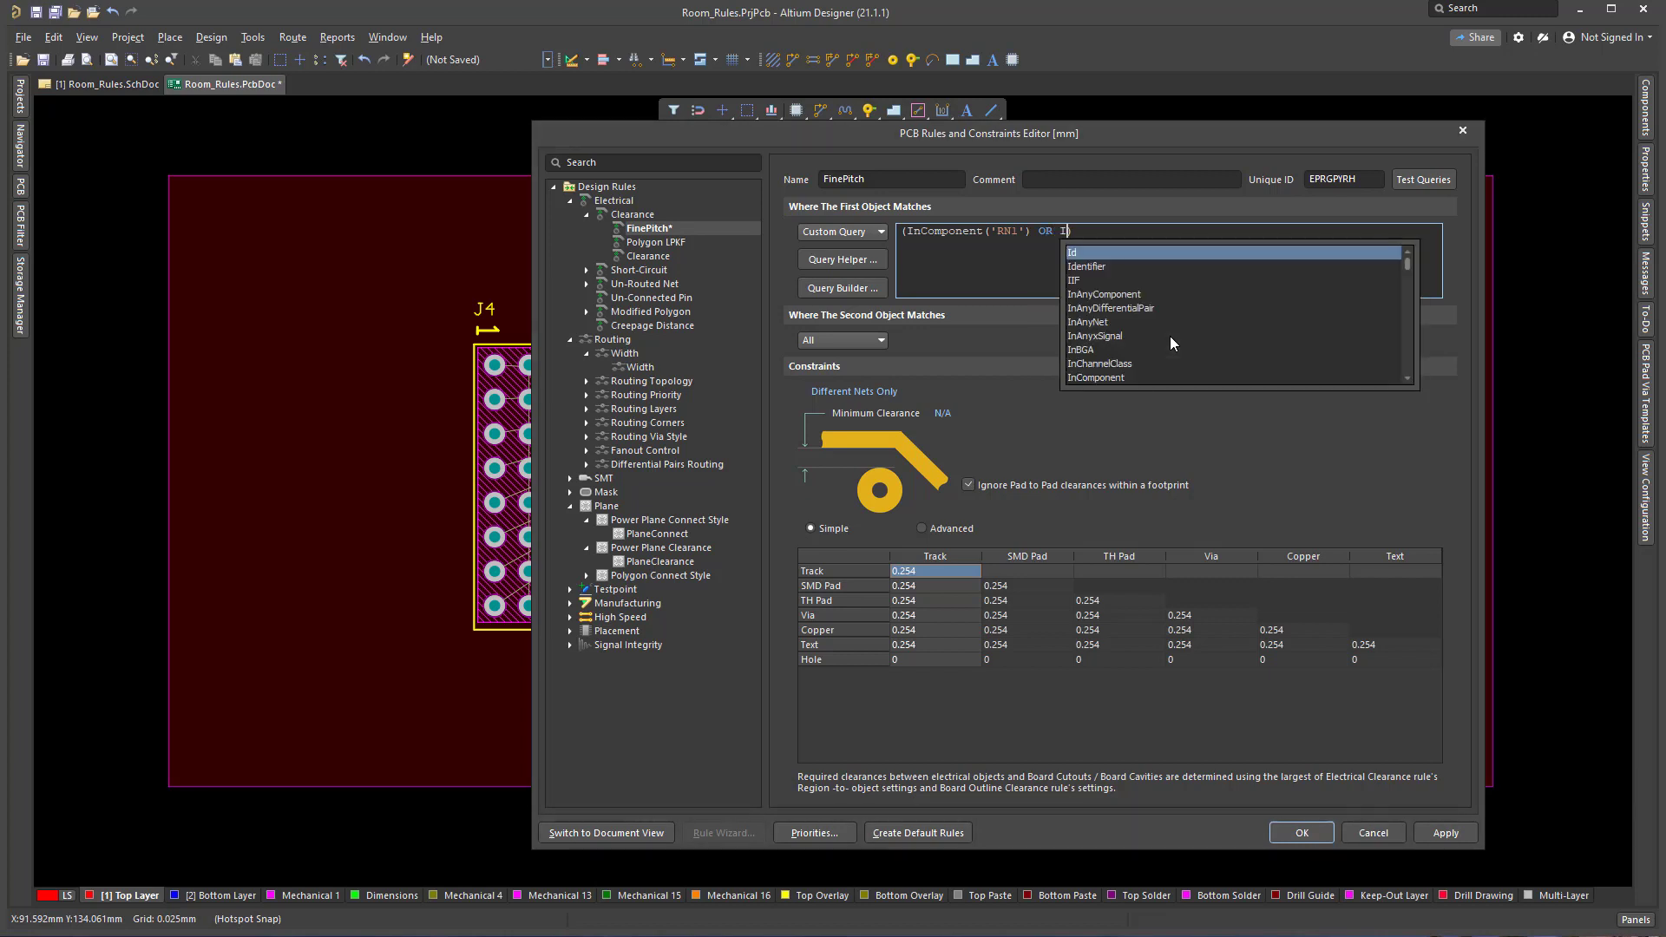
{"action": "type", "text": "nent('"}
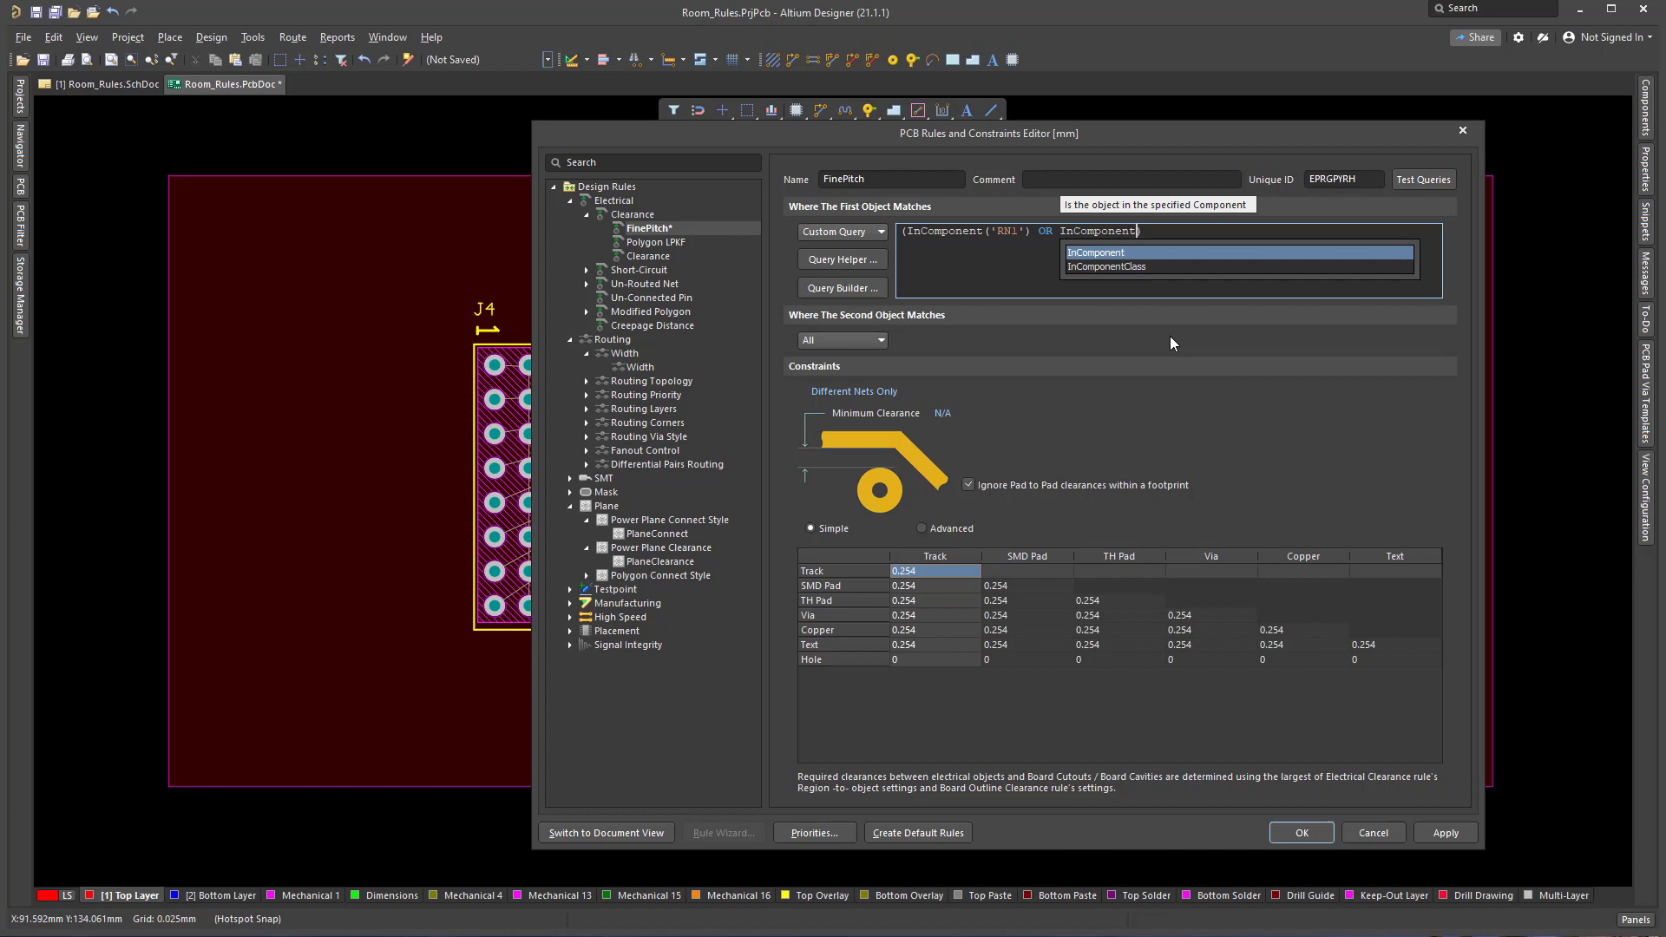
{"action": "type", "text": "D1')"}
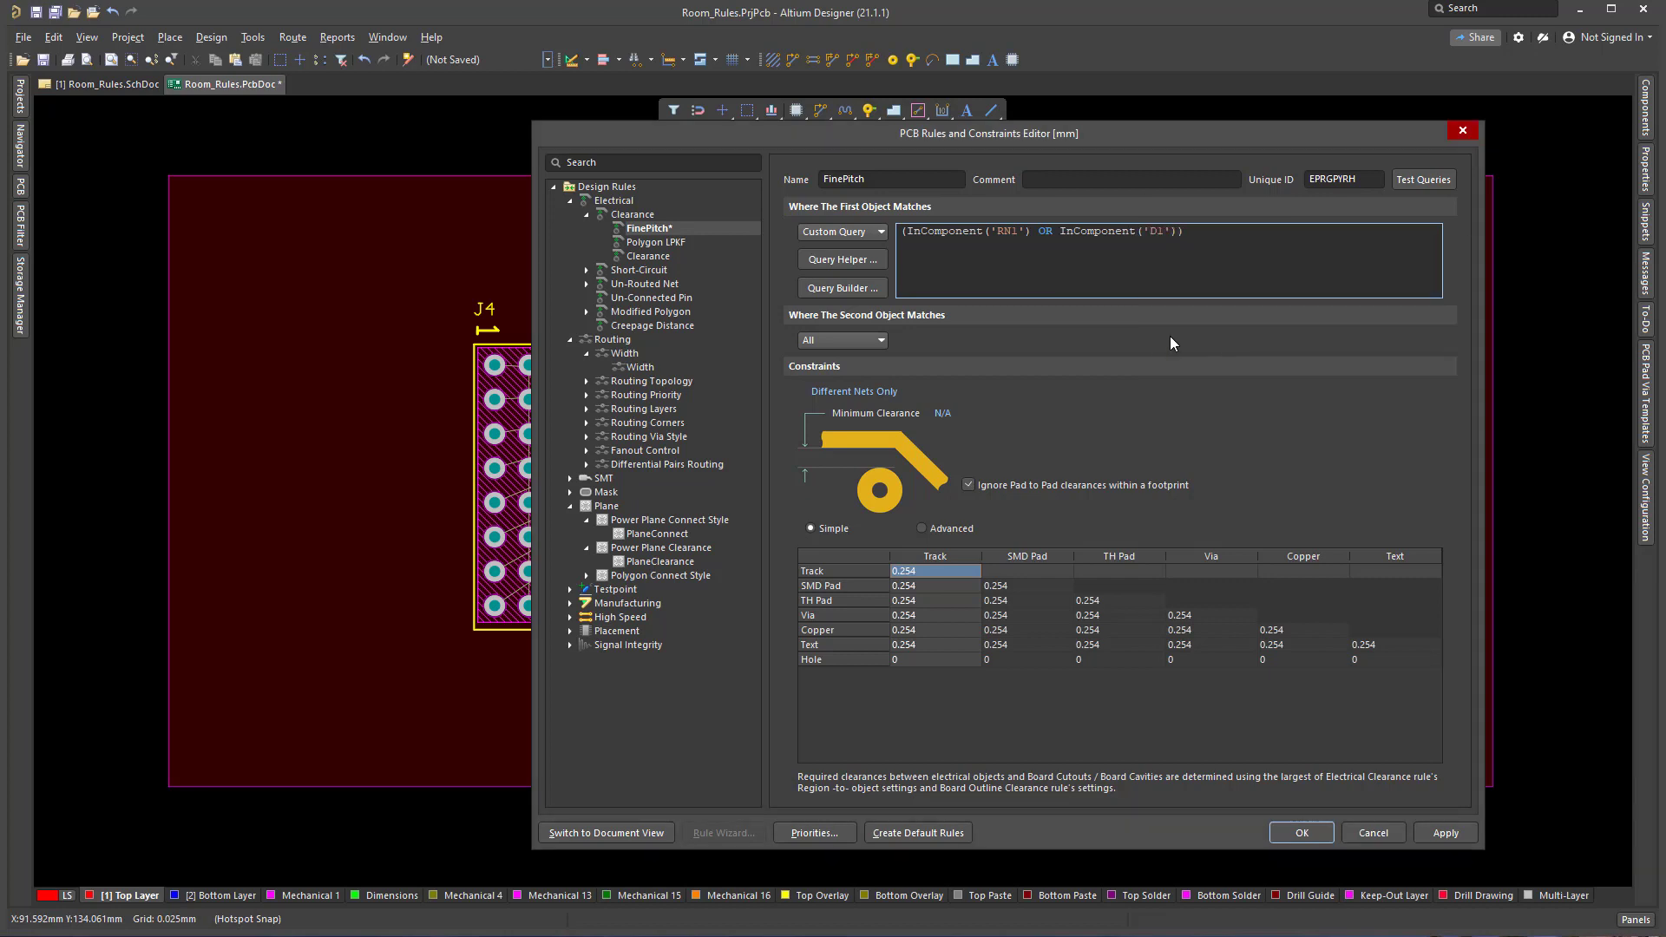
{"action": "left_click", "coordinate": [1425, 831]}
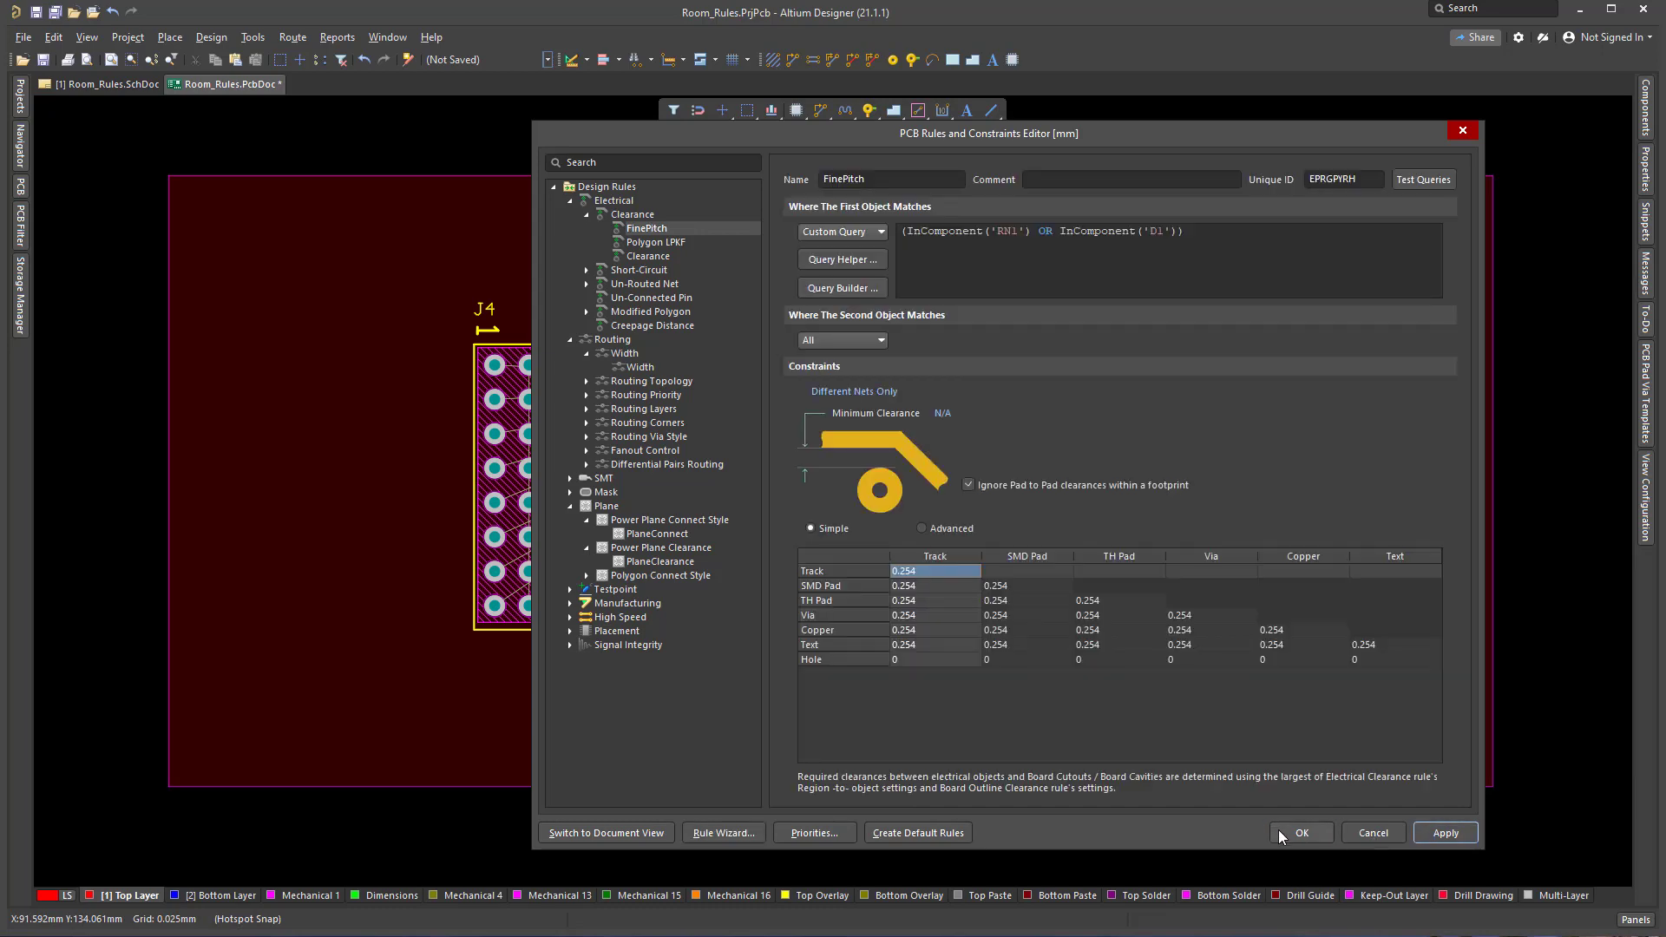
{"action": "left_click", "coordinate": [1278, 830]}
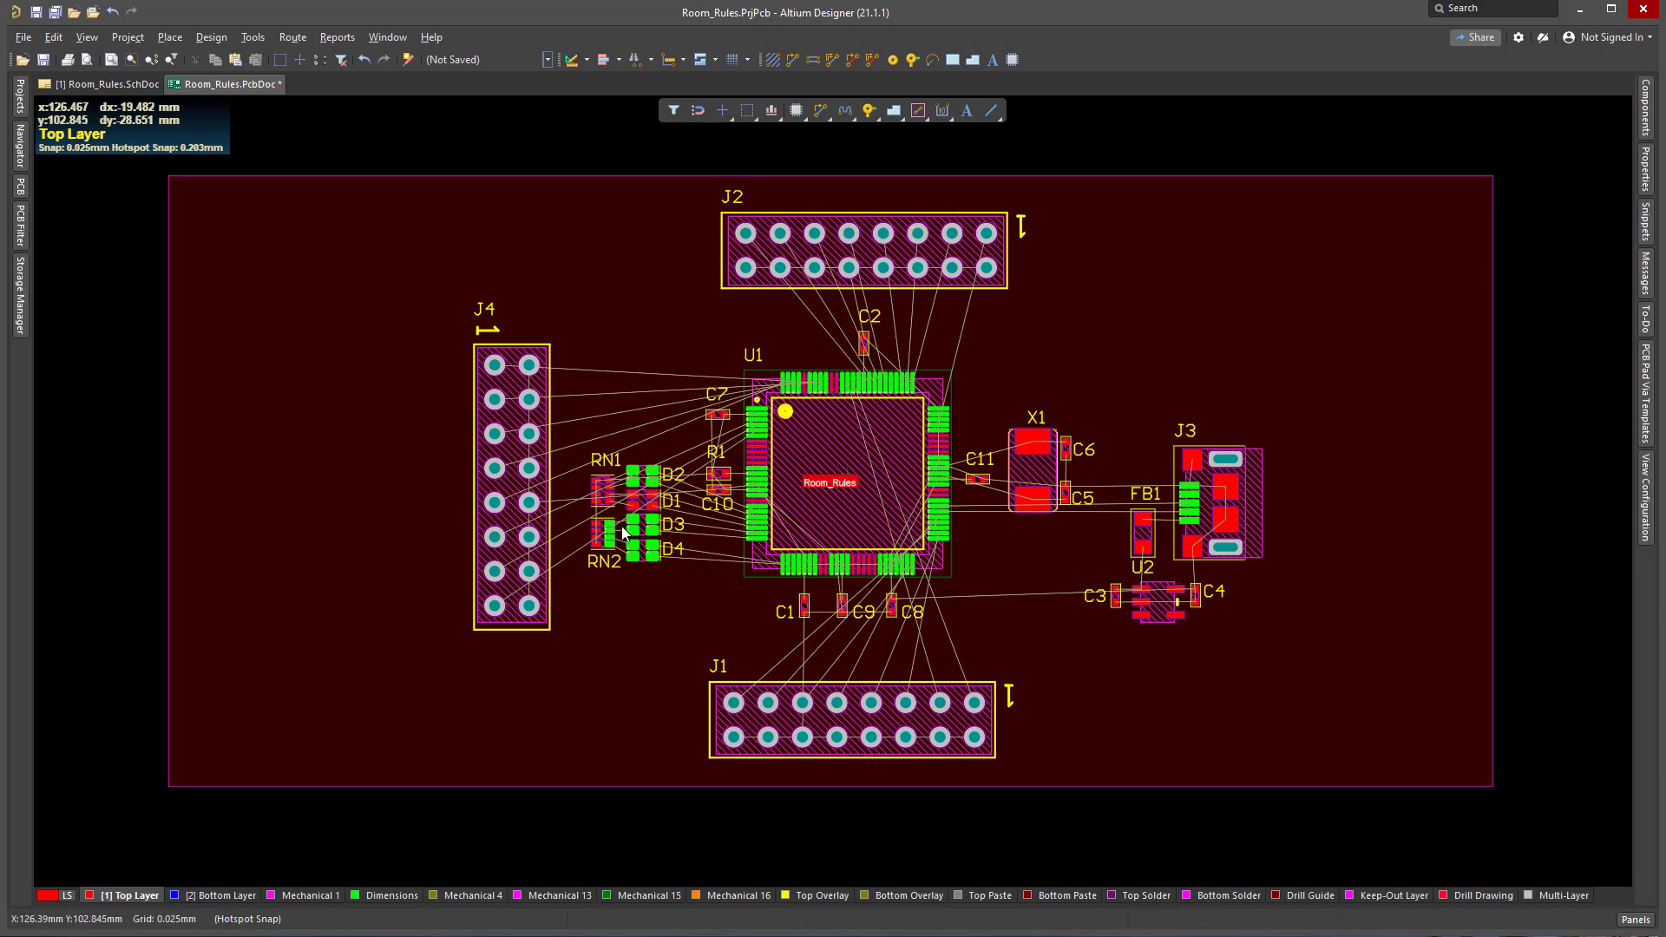
Step: Remove the OR InComponent('D1') condition from the FinePitch rule's first-object query
{"action": "left_click", "coordinate": [214, 37]}
{"action": "left_click", "coordinate": [251, 103]}
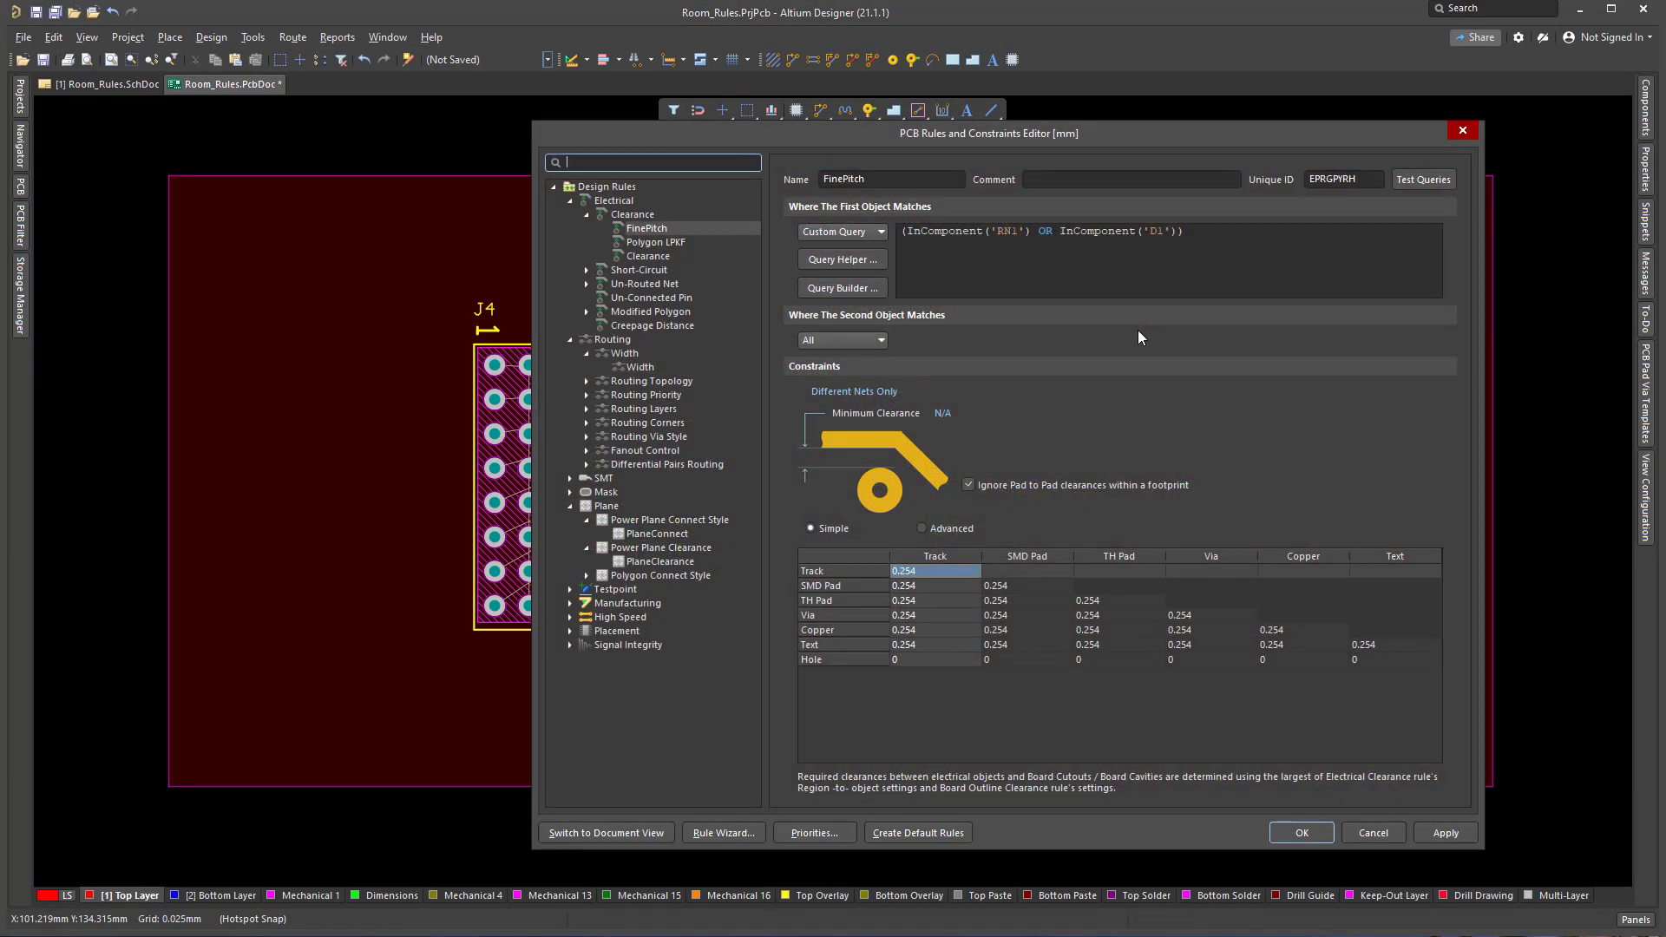
{"action": "left_click_drag", "start_coordinate": [1180, 232], "coordinate": [1034, 231]}
{"action": "key", "text": "Delete"}
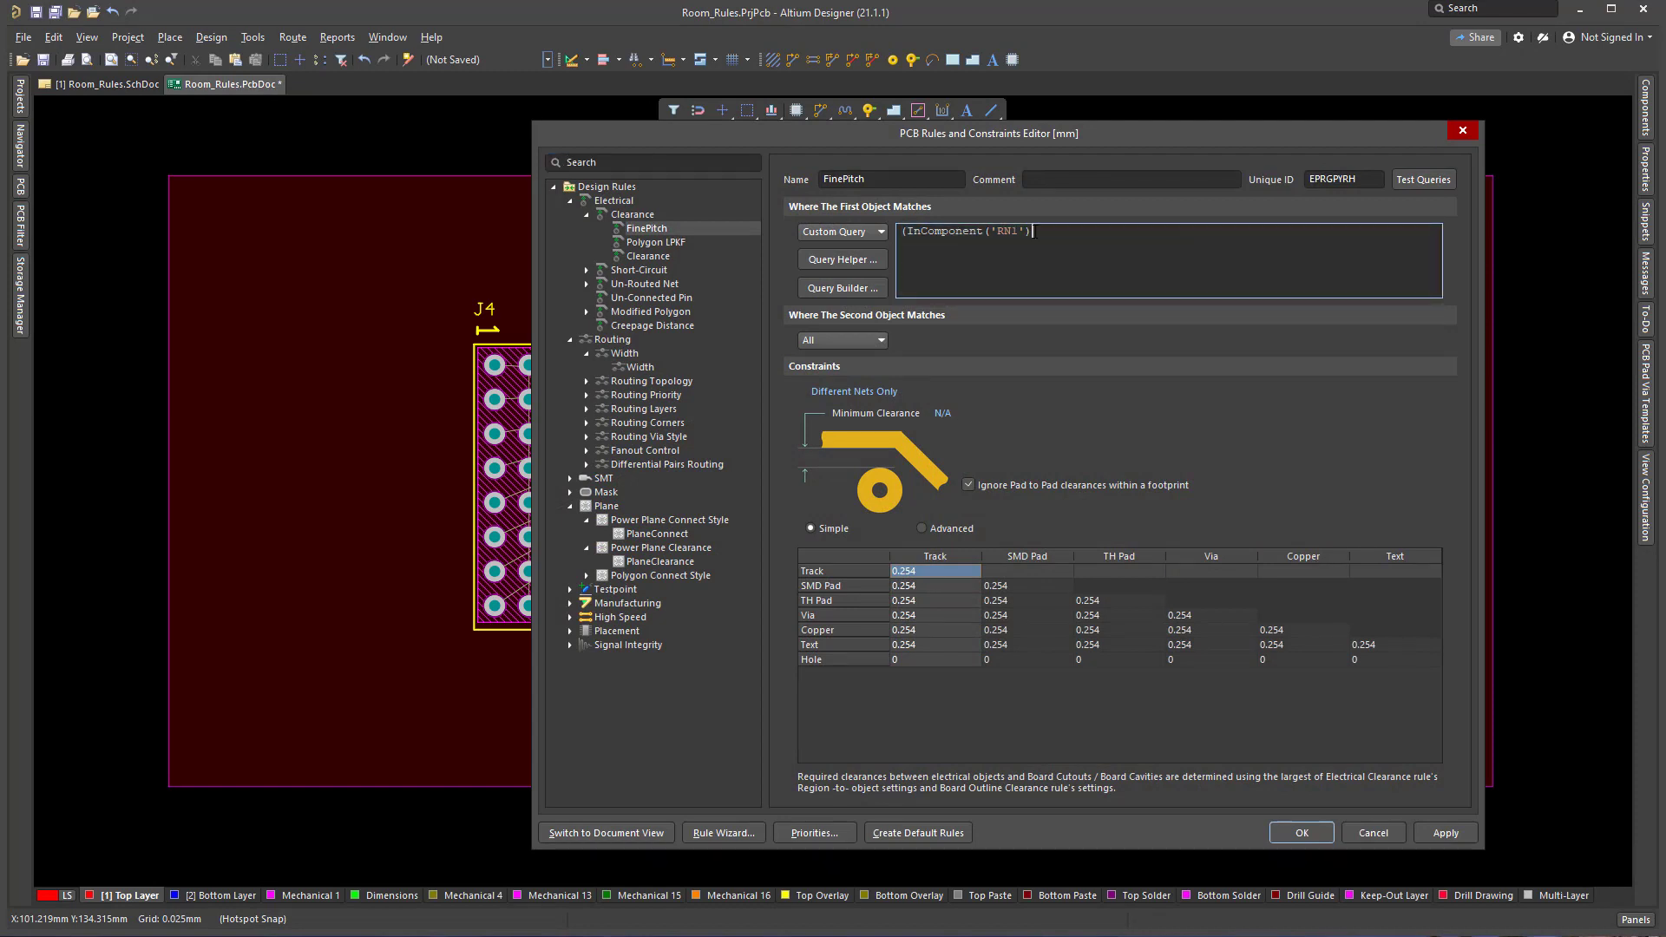
Step: Set the FinePitch rule's first-object query to (InComponent('J1')) with balanced parentheses, accept the rules and save the PCB document
{"action": "left_click", "coordinate": [1014, 233]}
{"action": "key", "text": "BackSpace"}
{"action": "key", "text": "BackSpace"}
{"action": "type", "text": "C"}
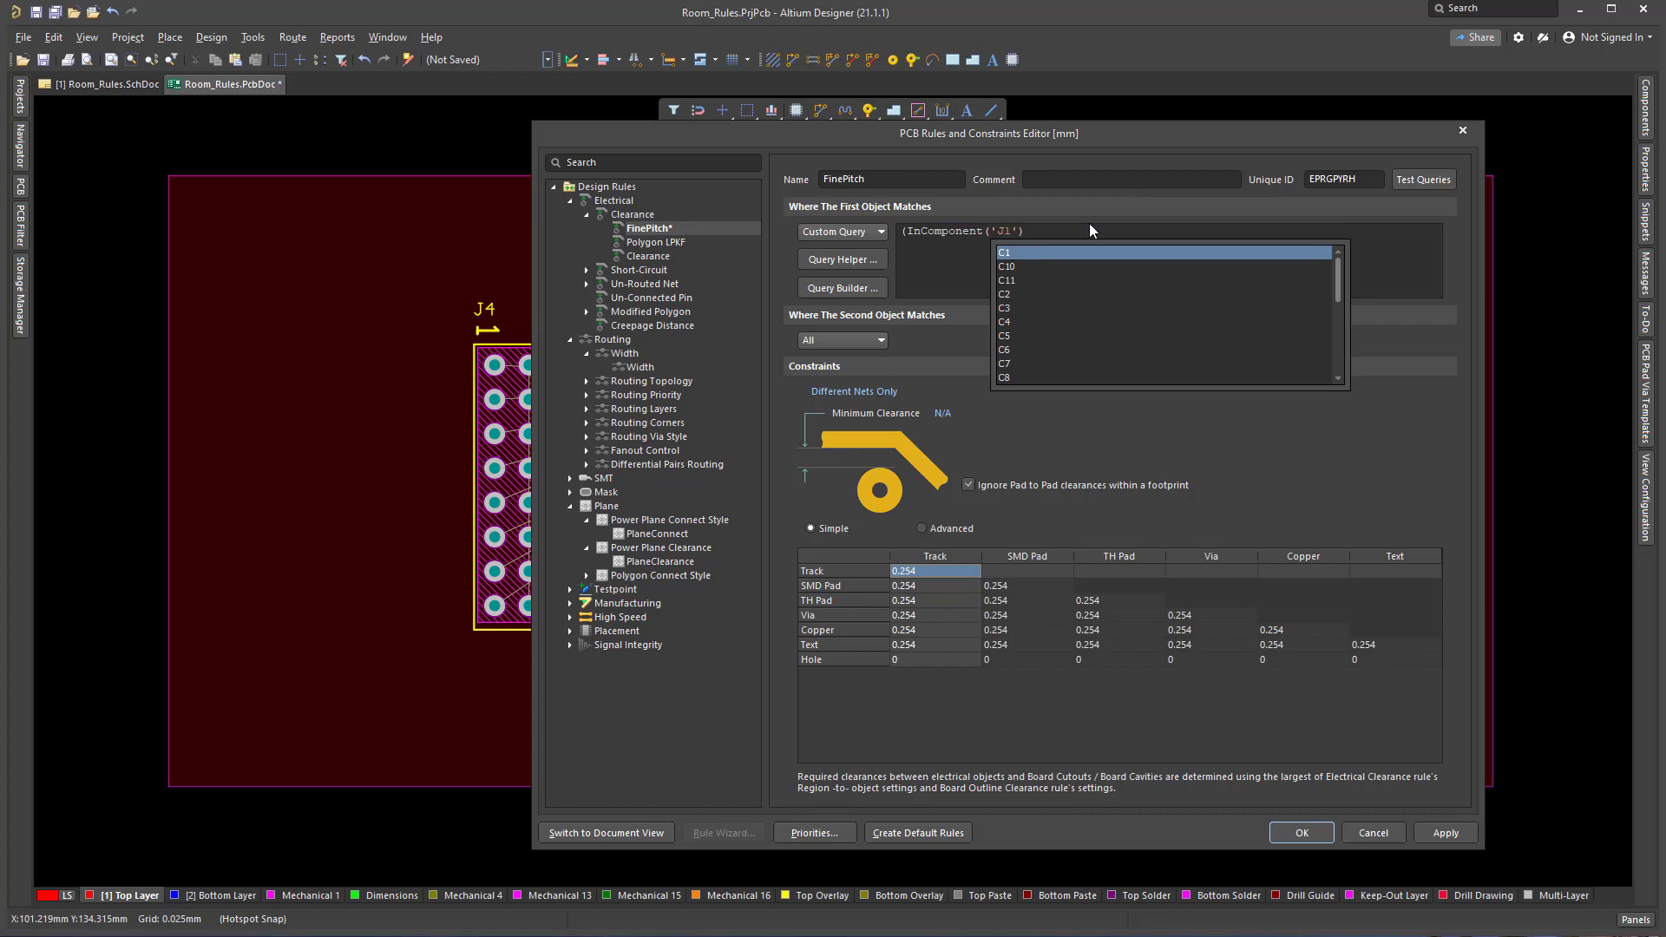
{"action": "key", "text": "BackSpace"}
{"action": "type", "text": "J"}
{"action": "left_click", "coordinate": [1435, 830]}
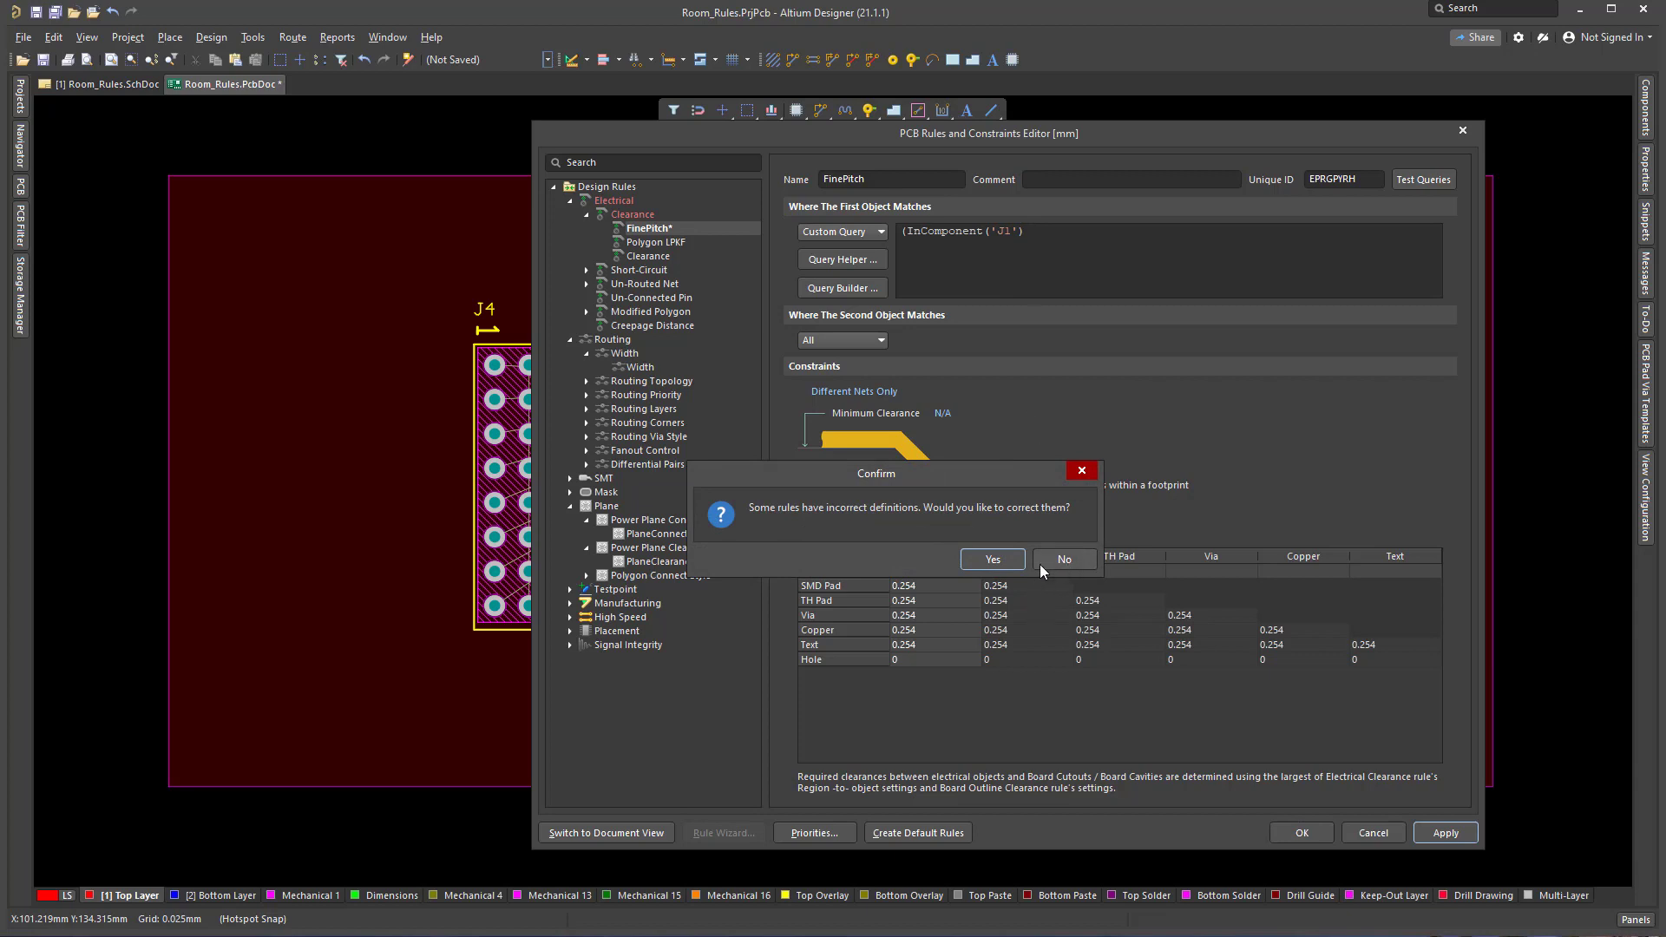
{"action": "left_click", "coordinate": [993, 559]}
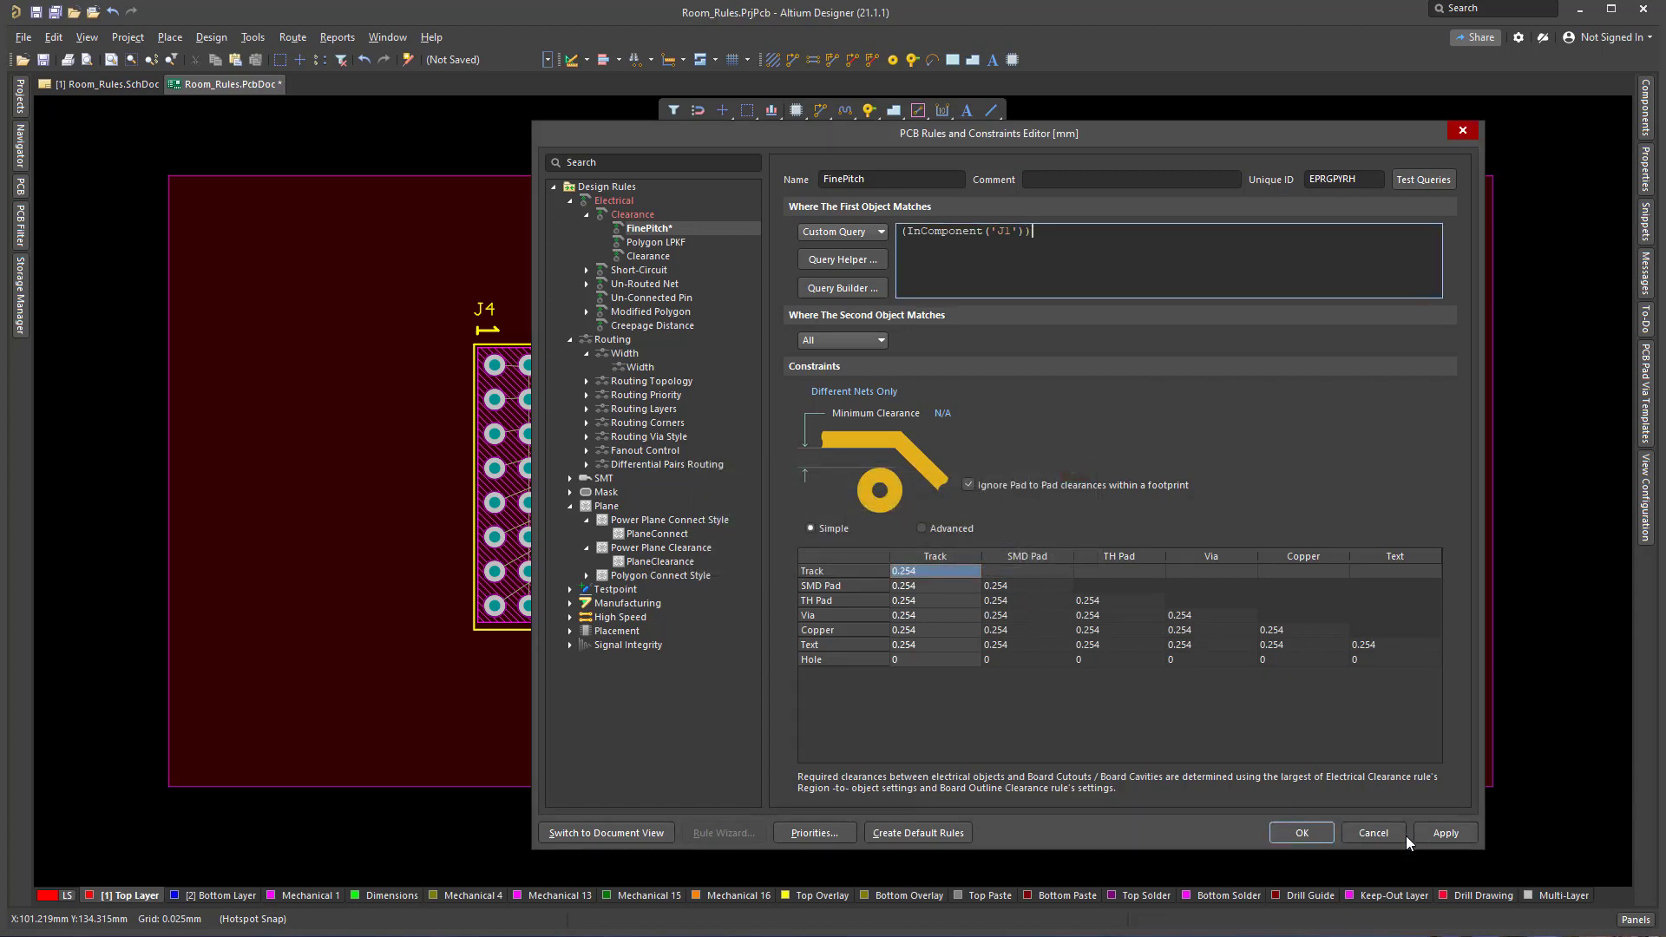
{"action": "left_click", "coordinate": [1315, 834]}
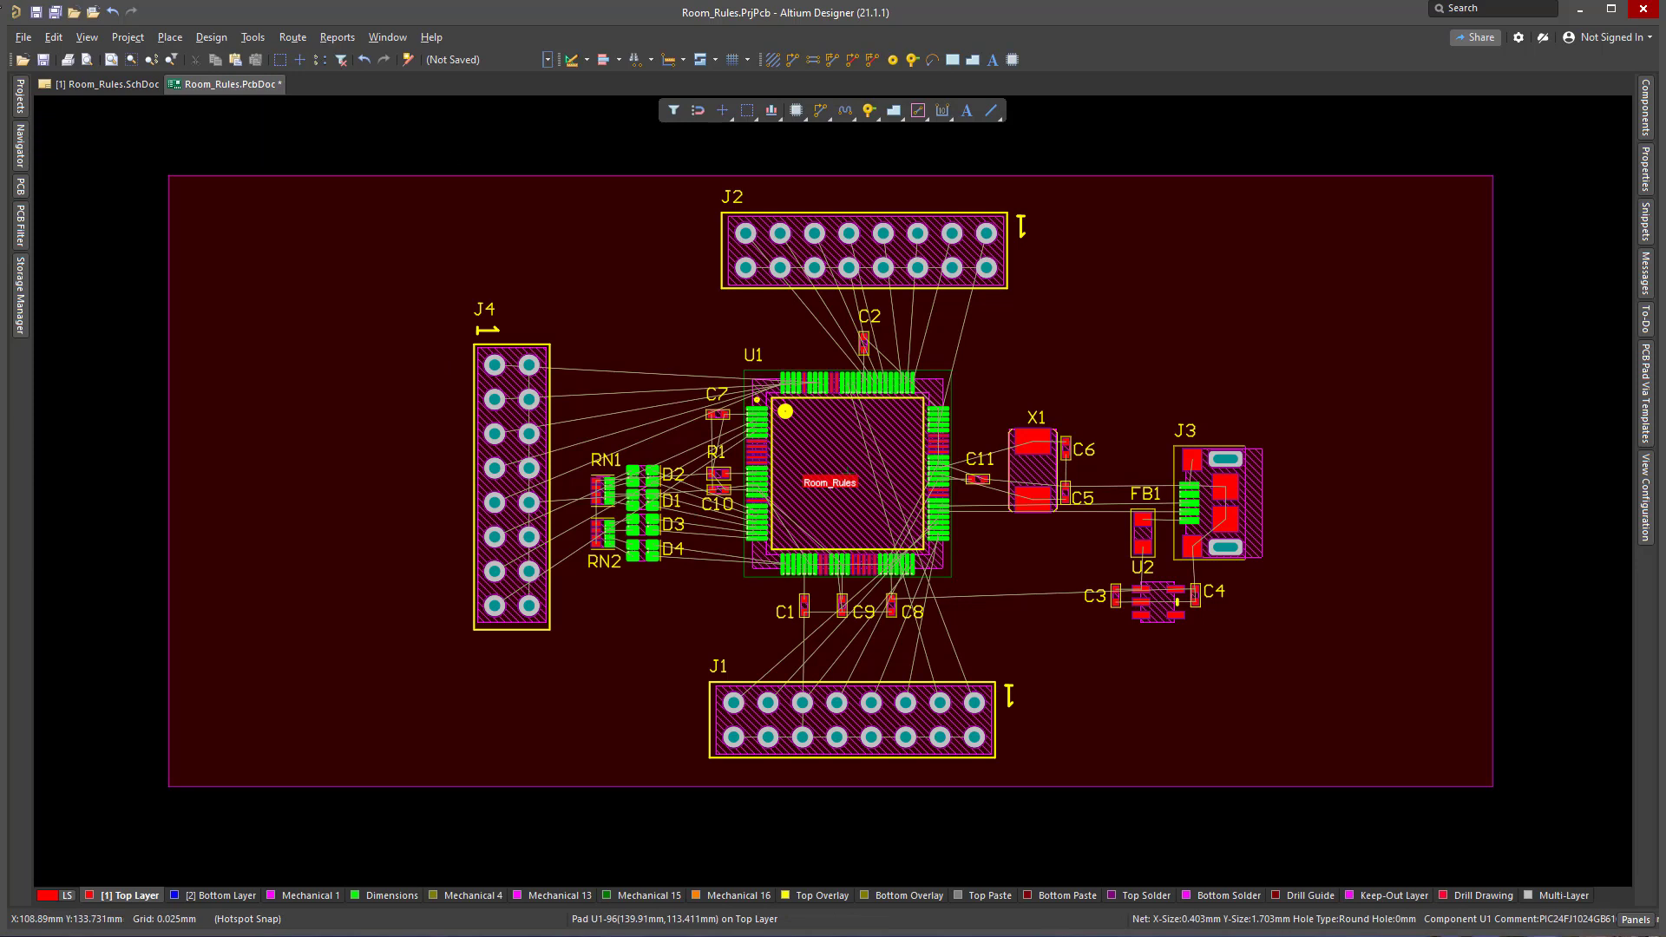
{"action": "left_click", "coordinate": [42, 59]}
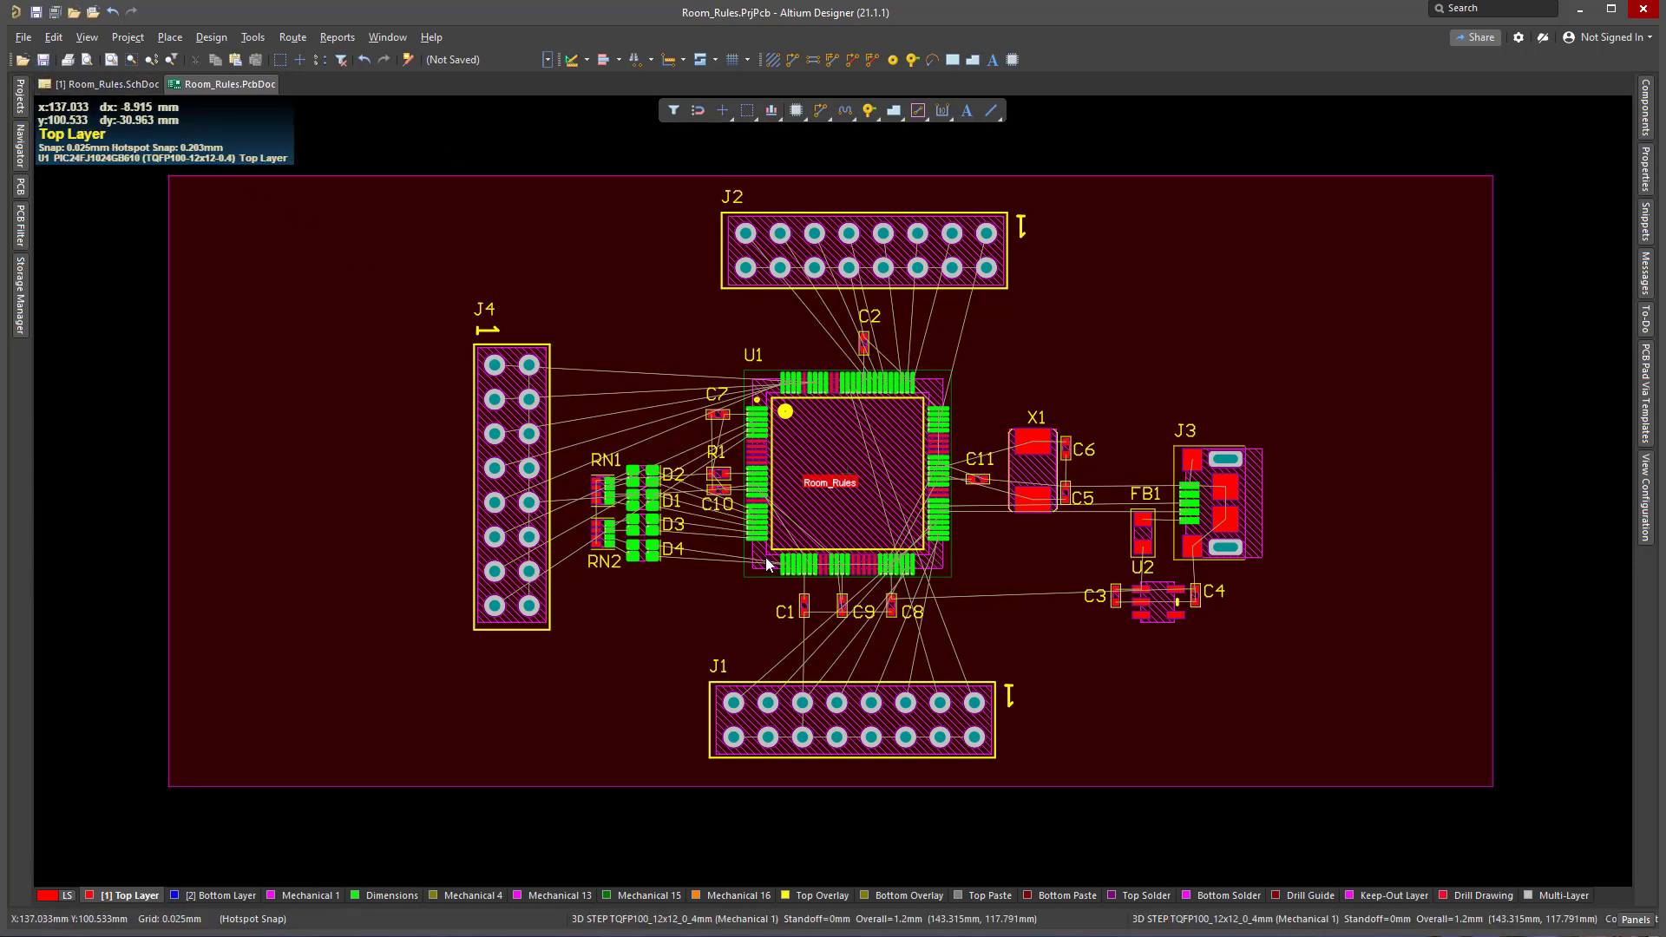
Step: Add a ClassName parameter with the value FinePitch to resistor network RN1 in the Room_Rules schematic
{"action": "left_click", "coordinate": [83, 82]}
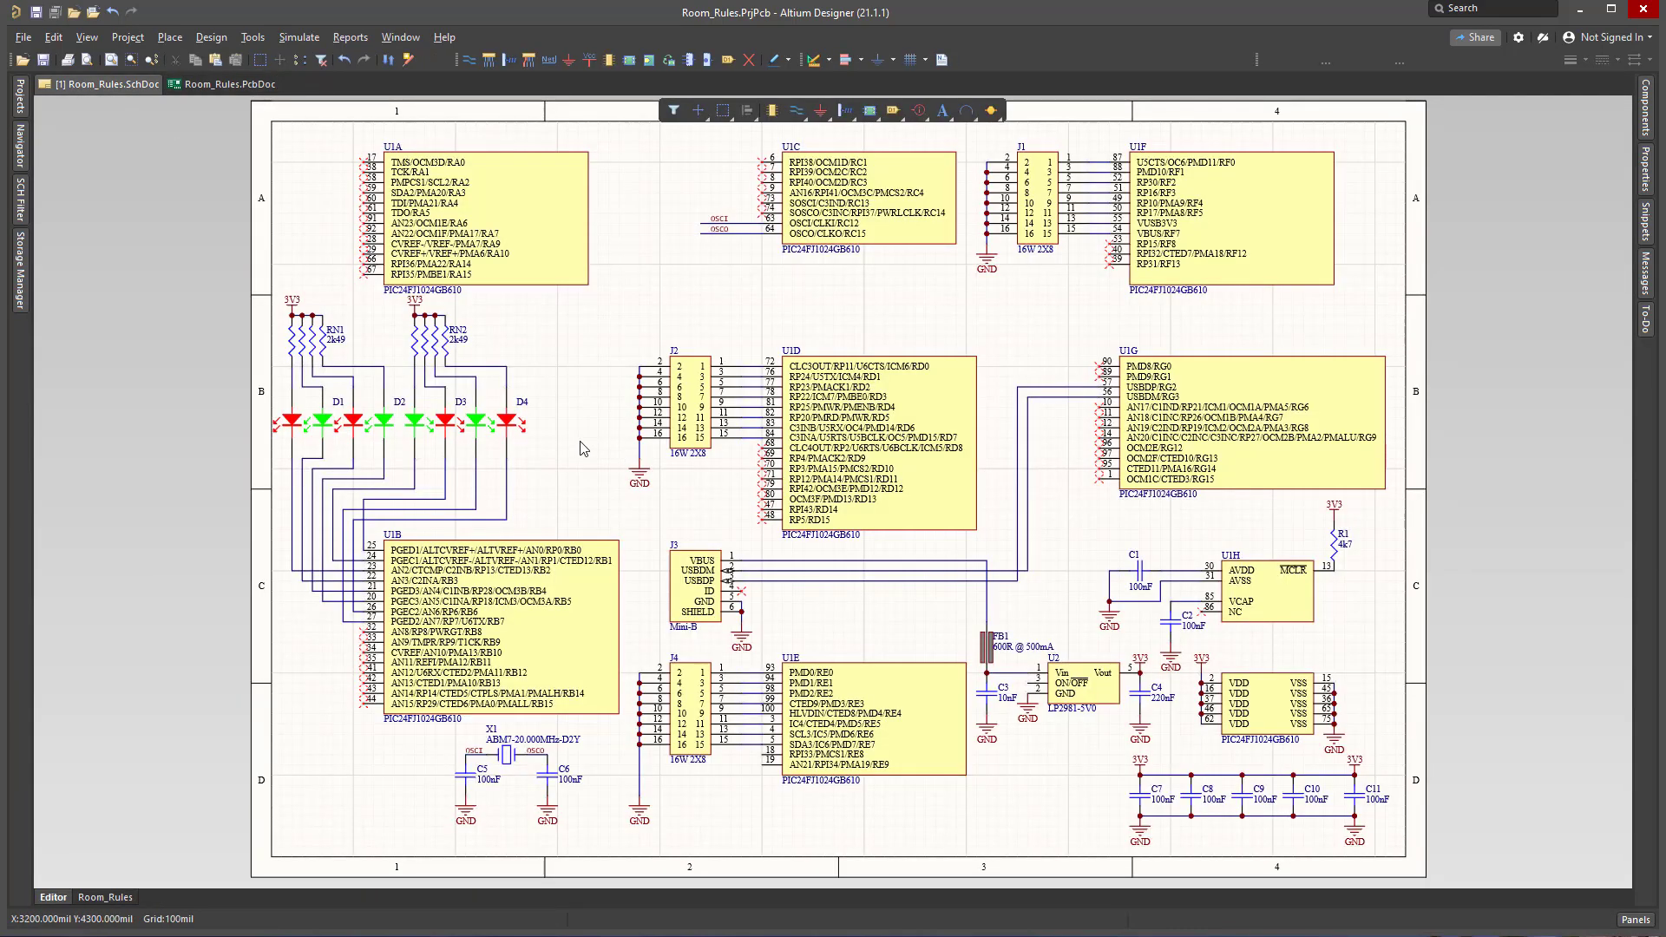
{"action": "double_click", "coordinate": [317, 348]}
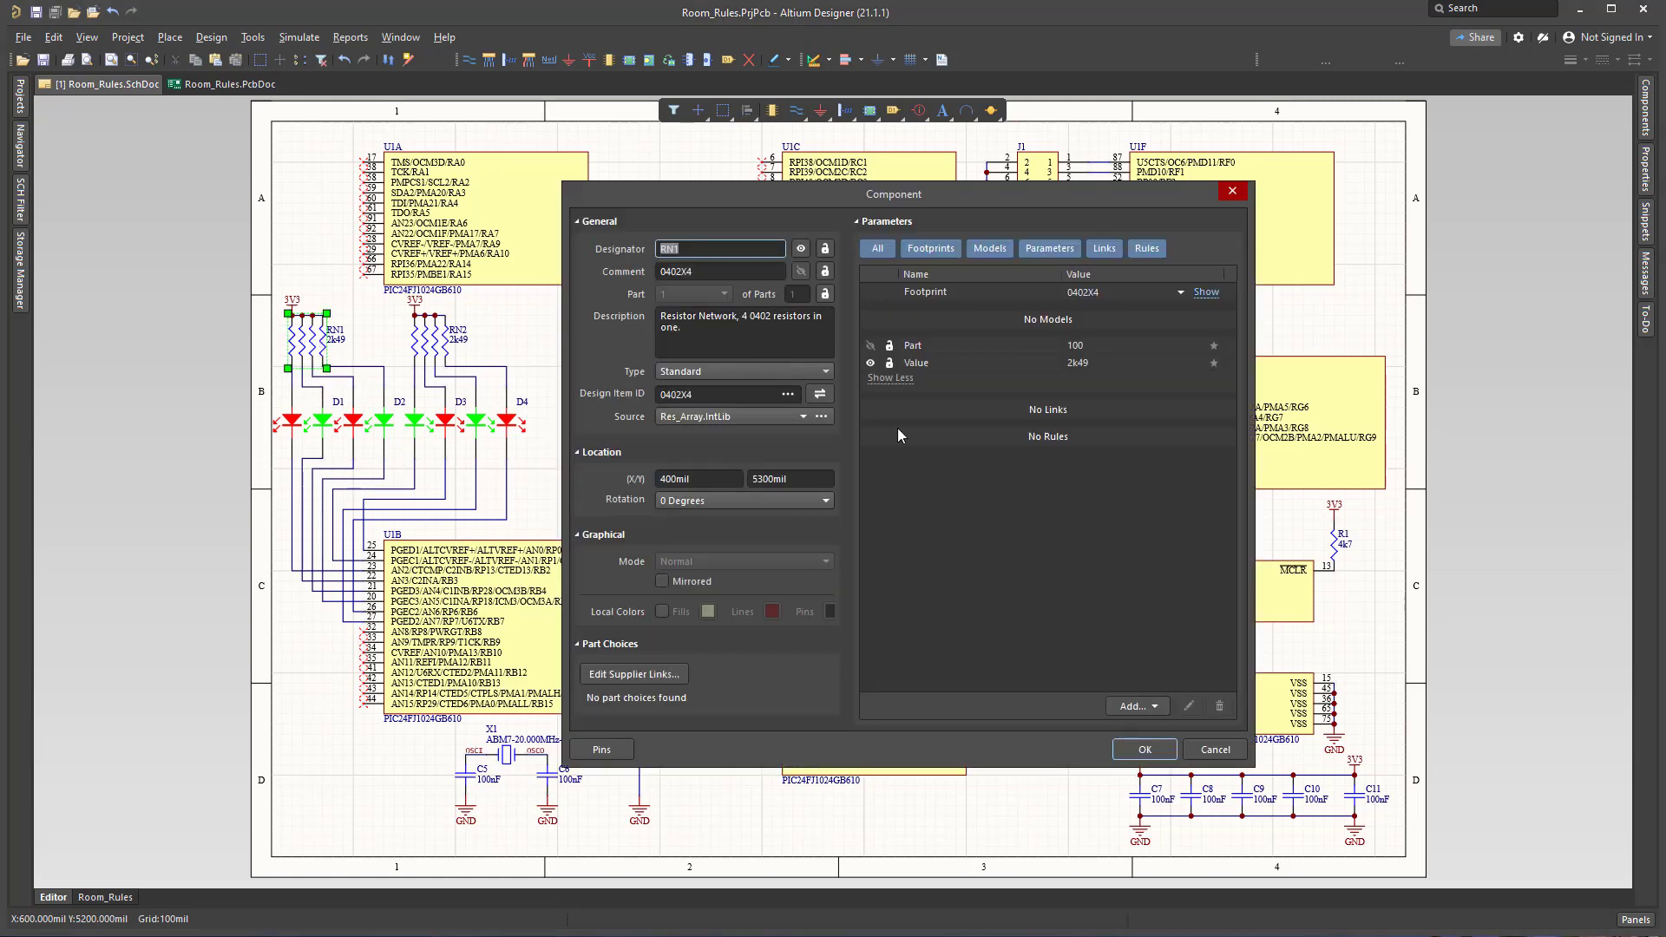
{"action": "left_click", "coordinate": [1136, 706]}
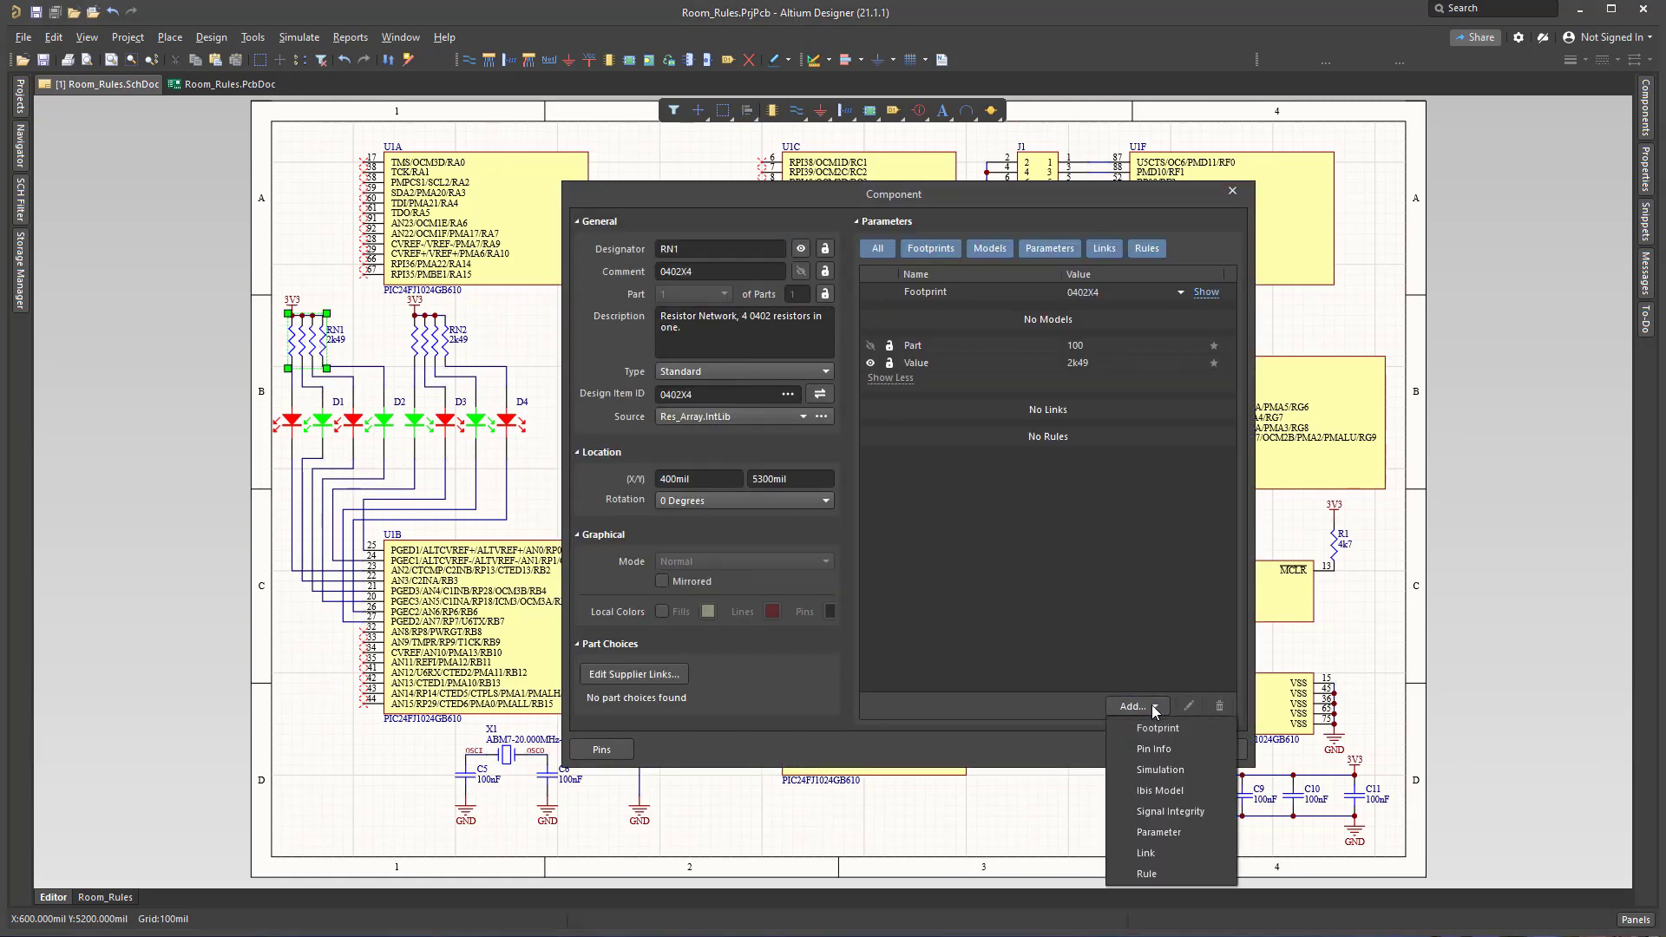
{"action": "left_click", "coordinate": [1159, 830]}
{"action": "left_click", "coordinate": [978, 383]}
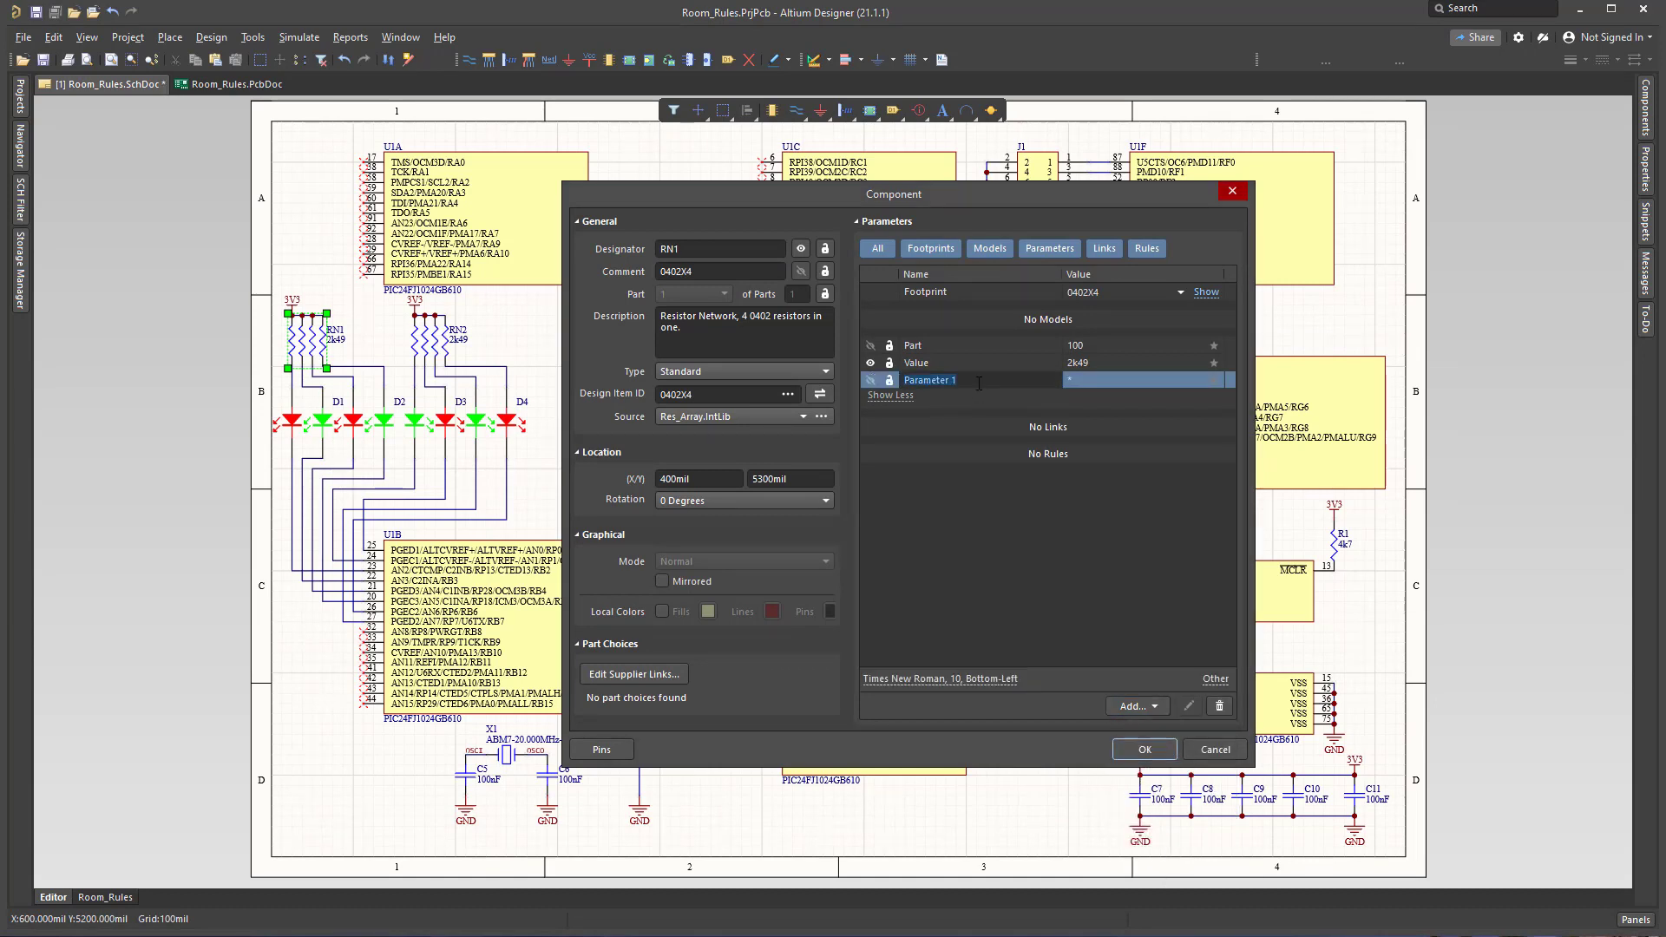
{"action": "type", "text": "ClassName"}
{"action": "left_click", "coordinate": [1100, 376]}
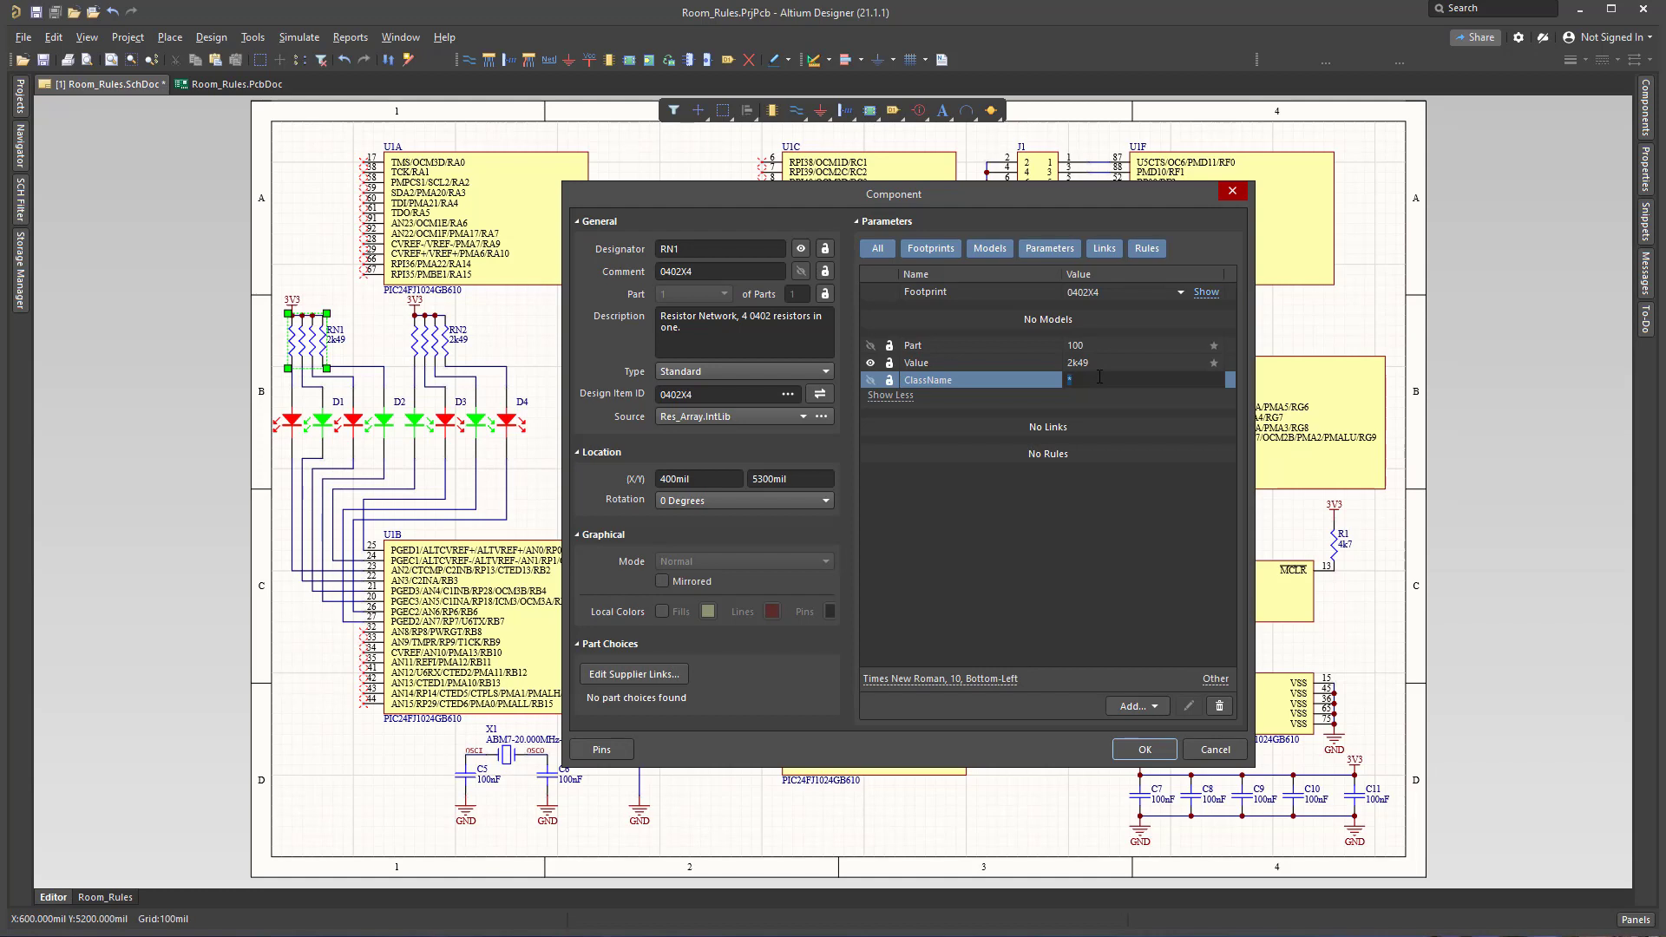
{"action": "type", "text": "FinePitch"}
{"action": "left_click", "coordinate": [1143, 750]}
{"action": "left_click", "coordinate": [596, 374]}
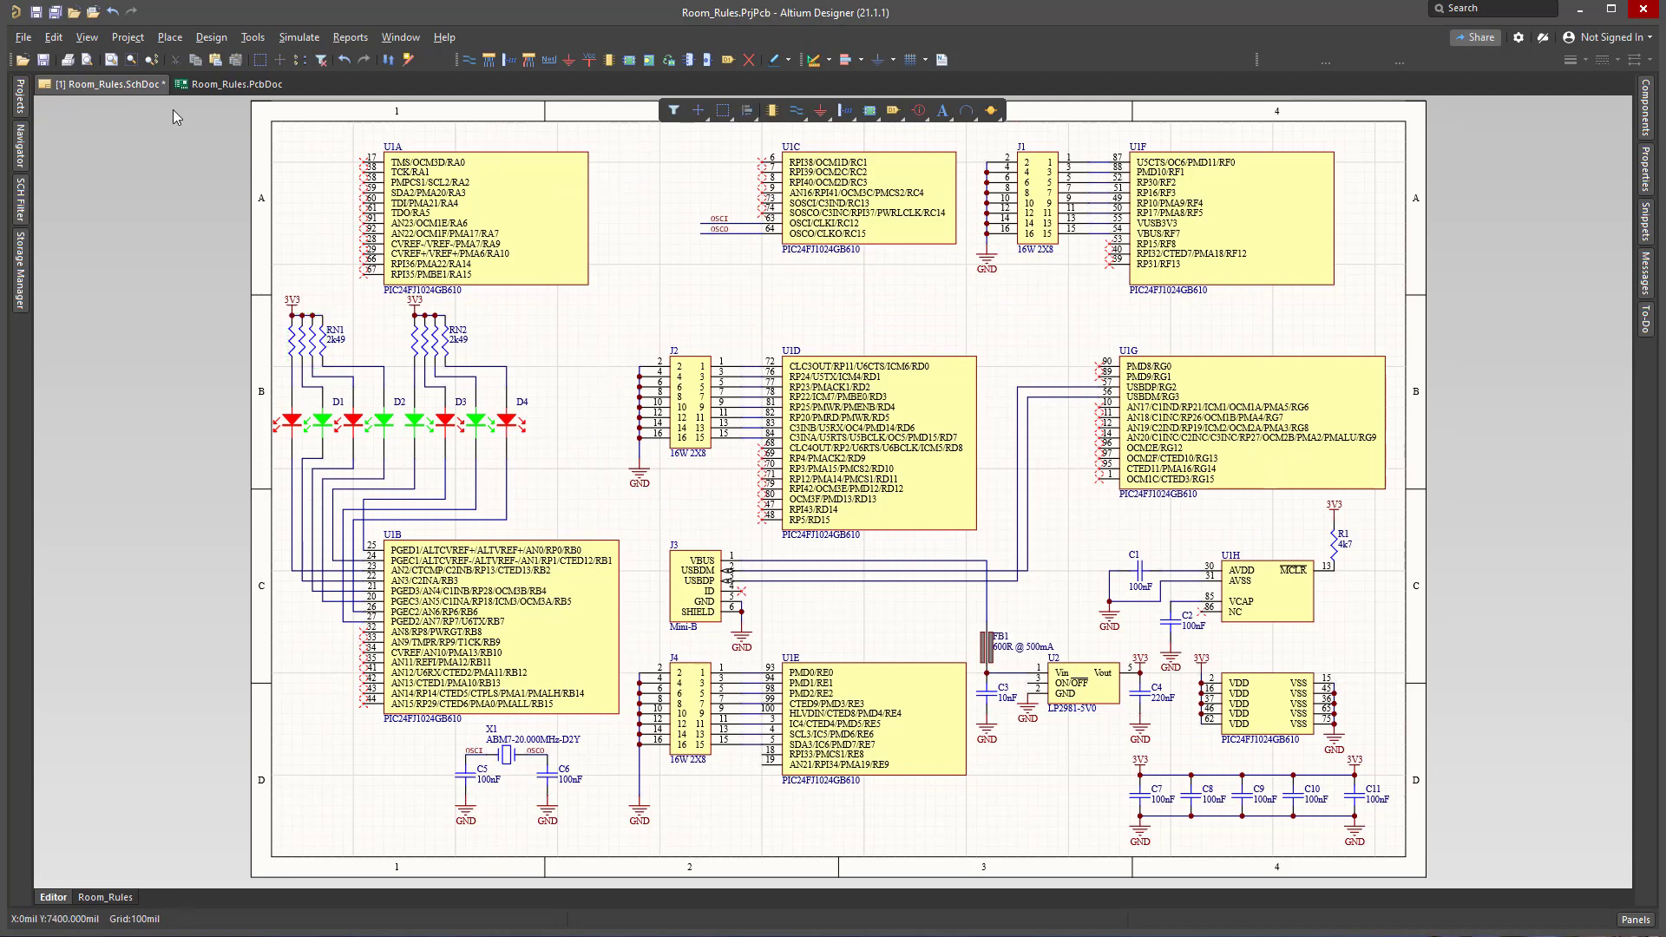
Step: Import RN1's ClassName parameter change into Room_Rules.PcbDoc, validating and executing the engineering change order
{"action": "left_click", "coordinate": [226, 83]}
{"action": "left_click", "coordinate": [217, 40]}
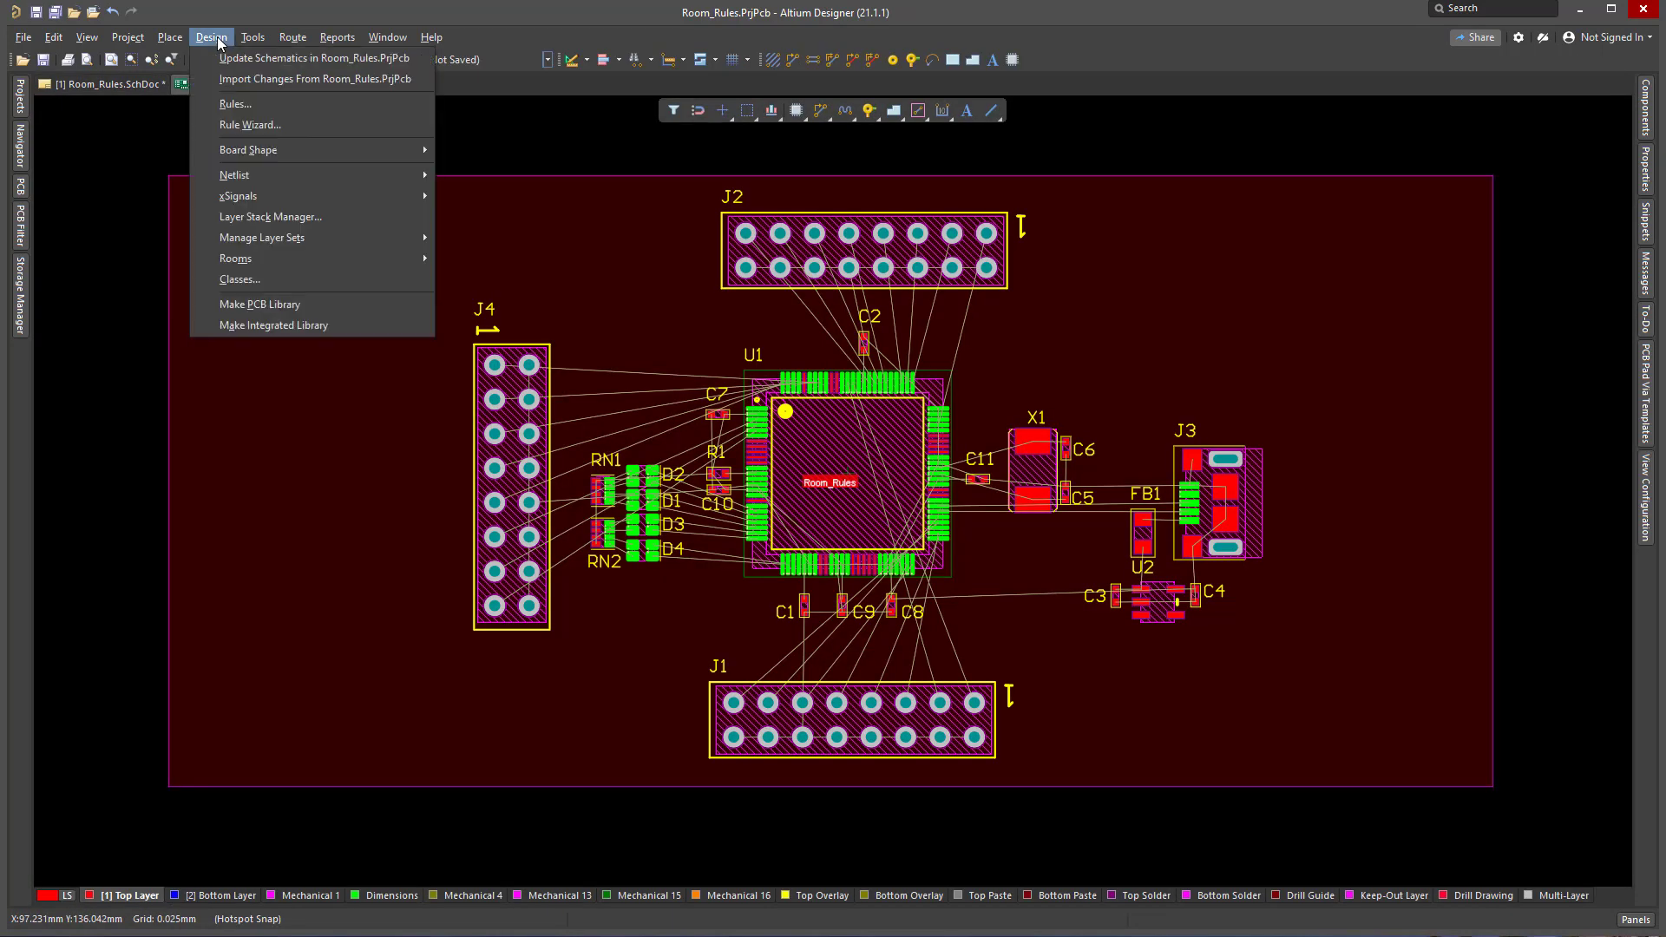
{"action": "left_click", "coordinate": [230, 82]}
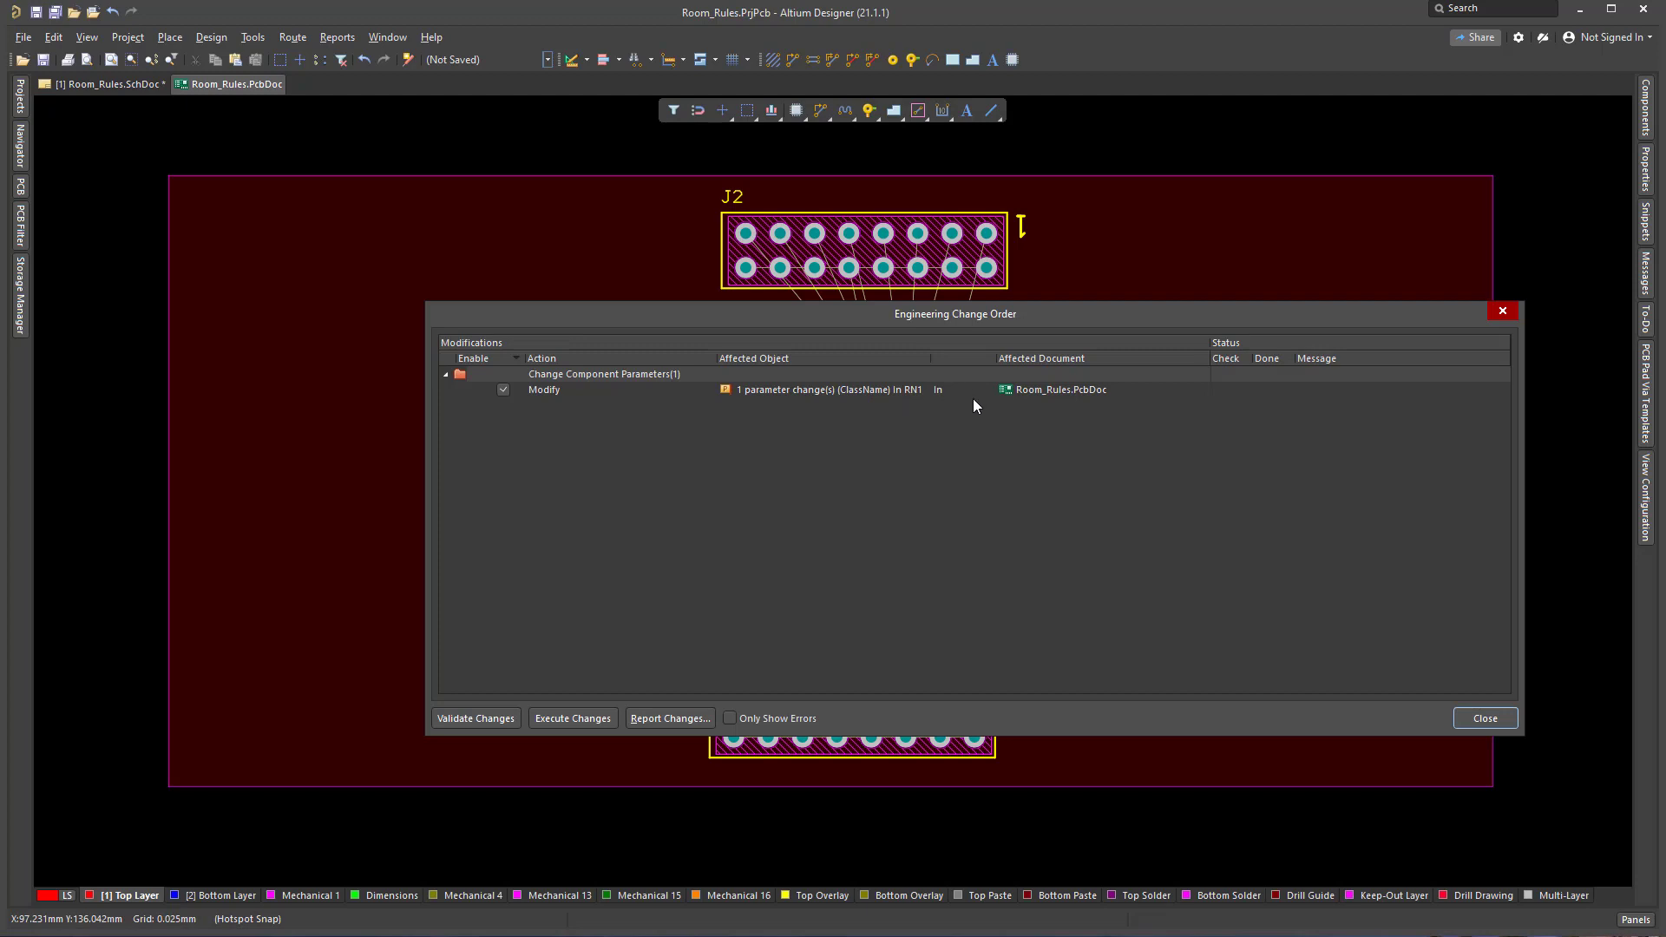
{"action": "left_click", "coordinate": [480, 716]}
{"action": "left_click", "coordinate": [594, 720]}
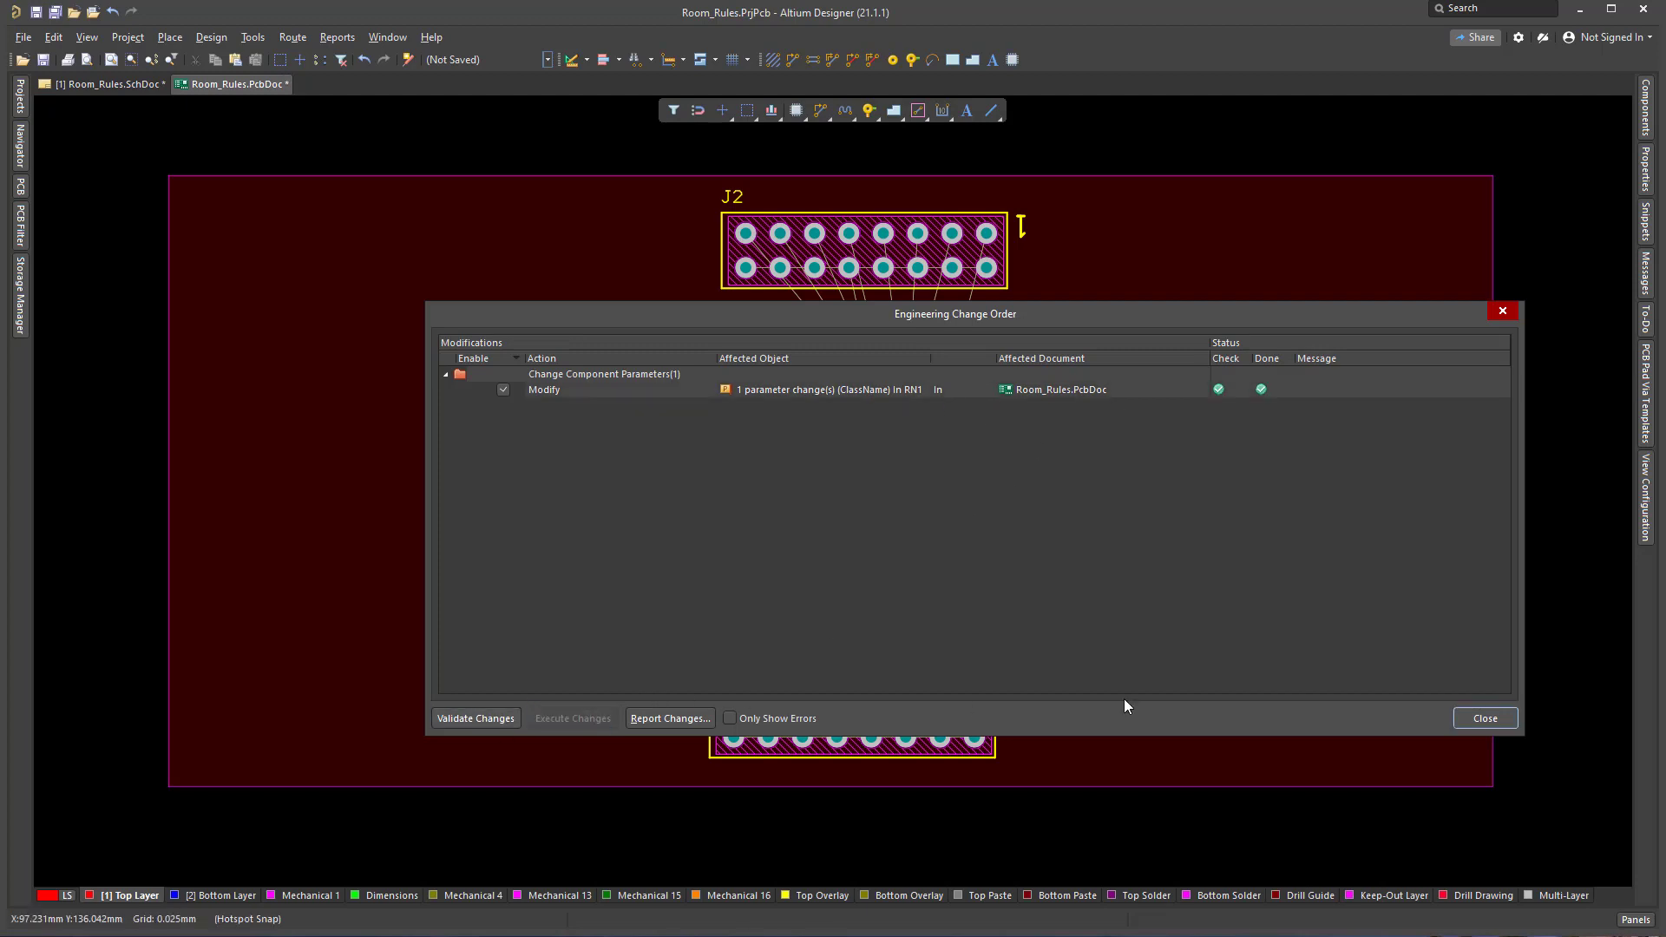
{"action": "left_click", "coordinate": [1484, 719]}
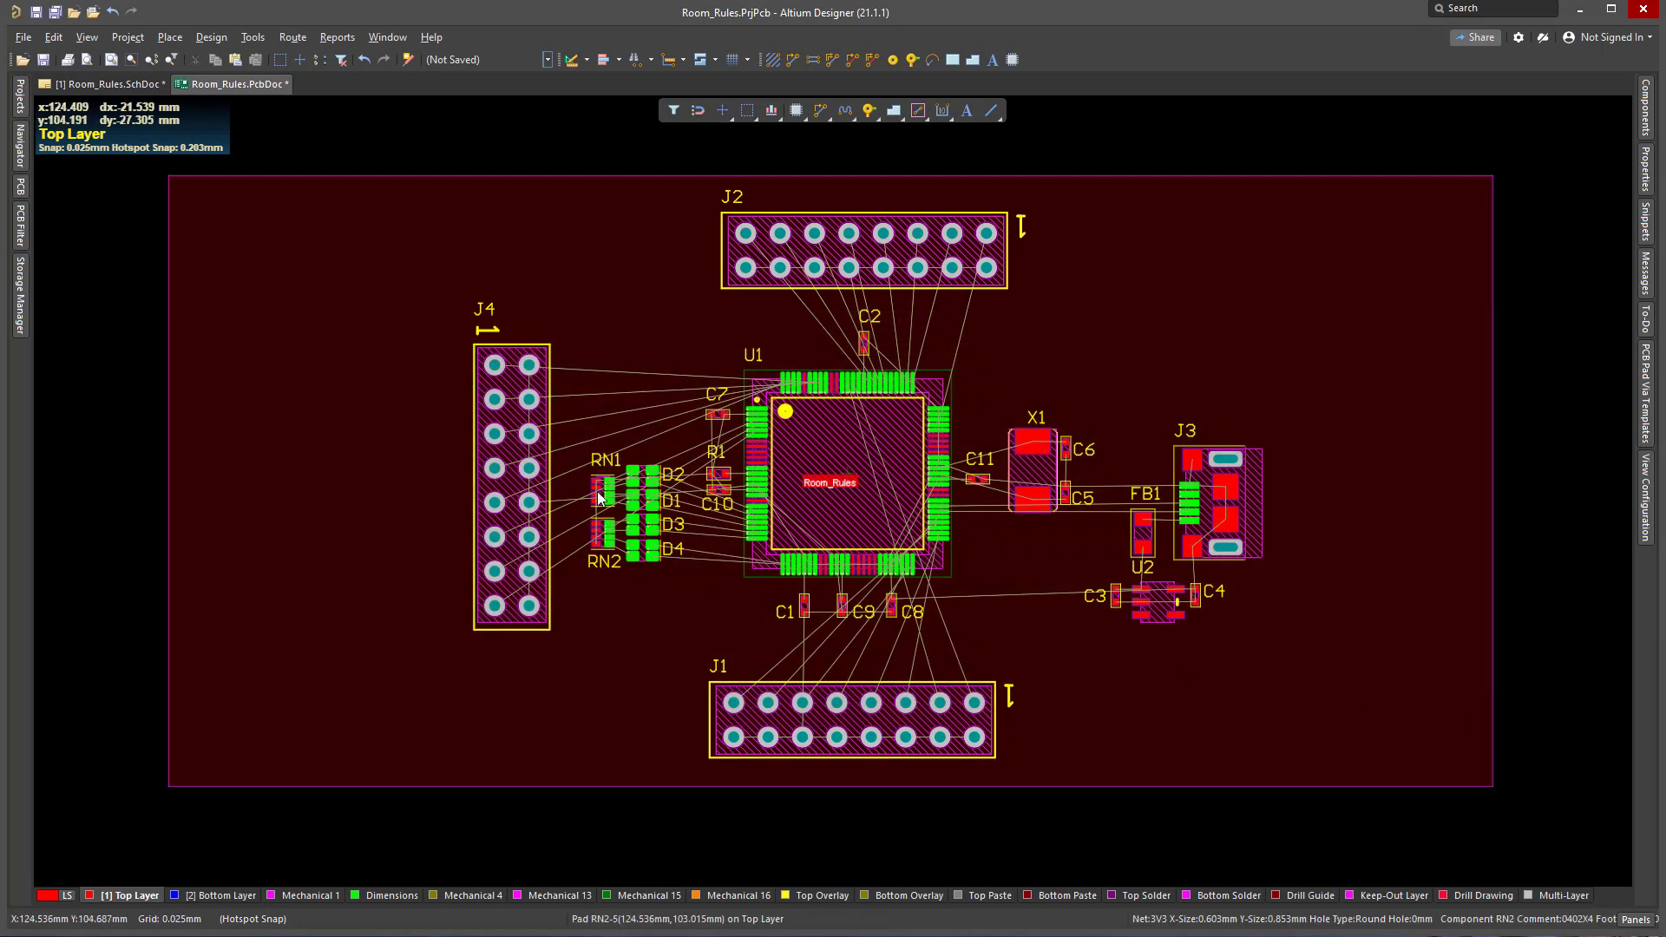
Step: Check which component classes the Query Builder offers for the FinePitch rule's Belongs to Component Class condition, then discard the query
{"action": "left_click", "coordinate": [208, 36]}
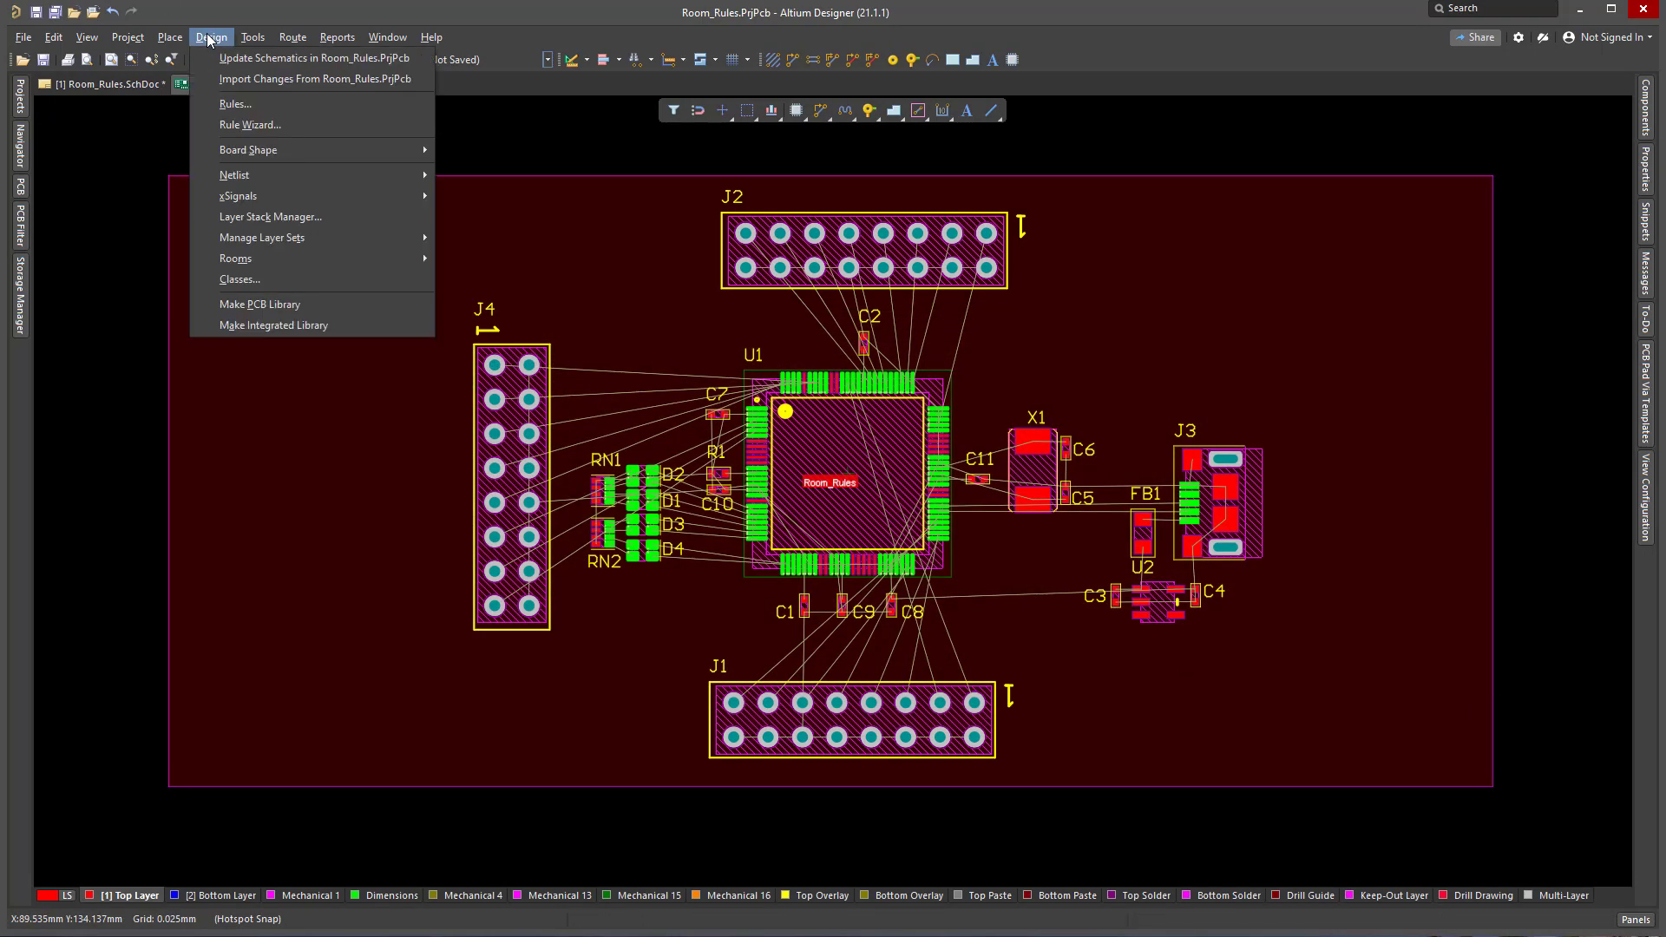
{"action": "left_click", "coordinate": [227, 108]}
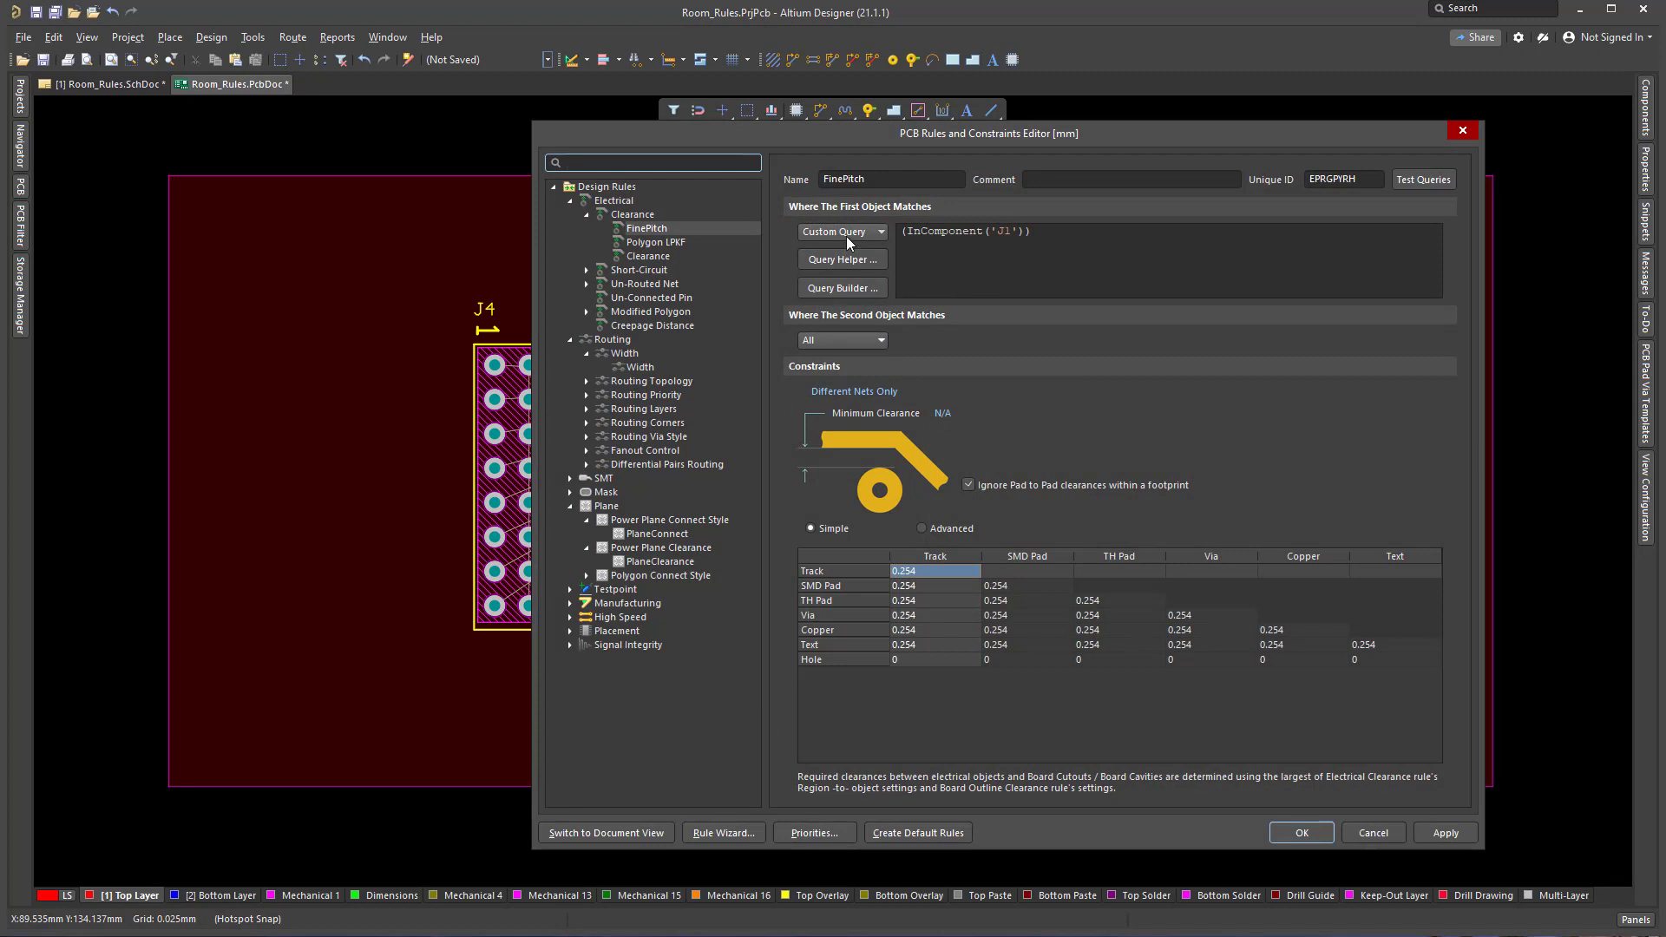
{"action": "left_click", "coordinate": [846, 236]}
{"action": "left_click", "coordinate": [845, 316]}
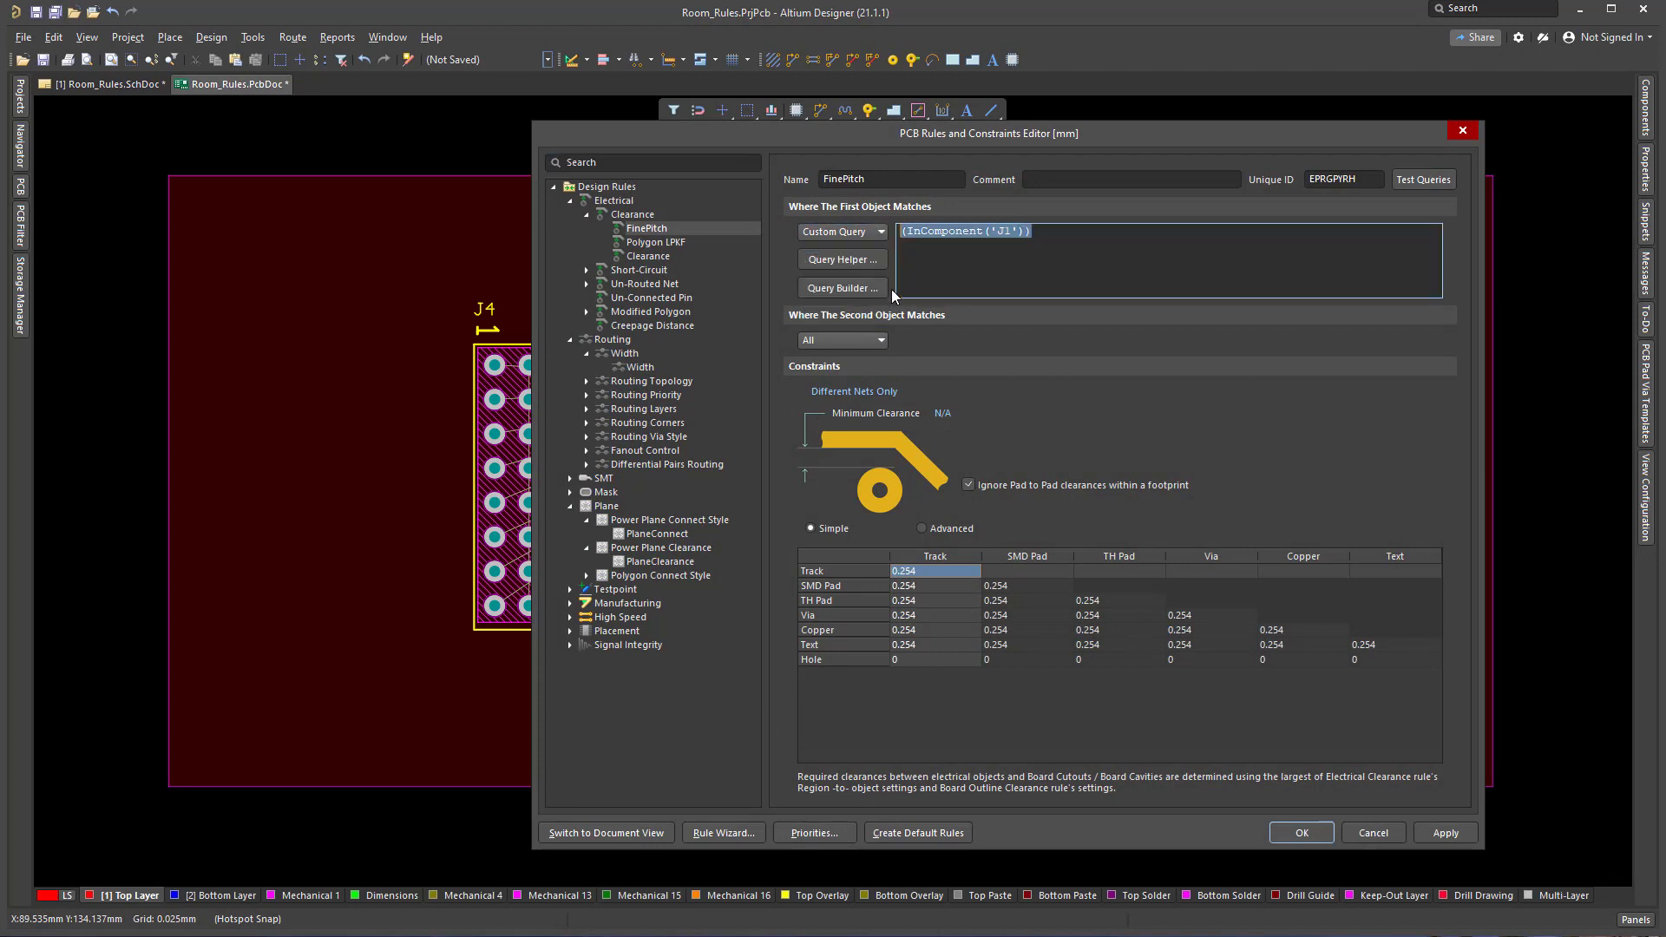
{"action": "left_click", "coordinate": [856, 288]}
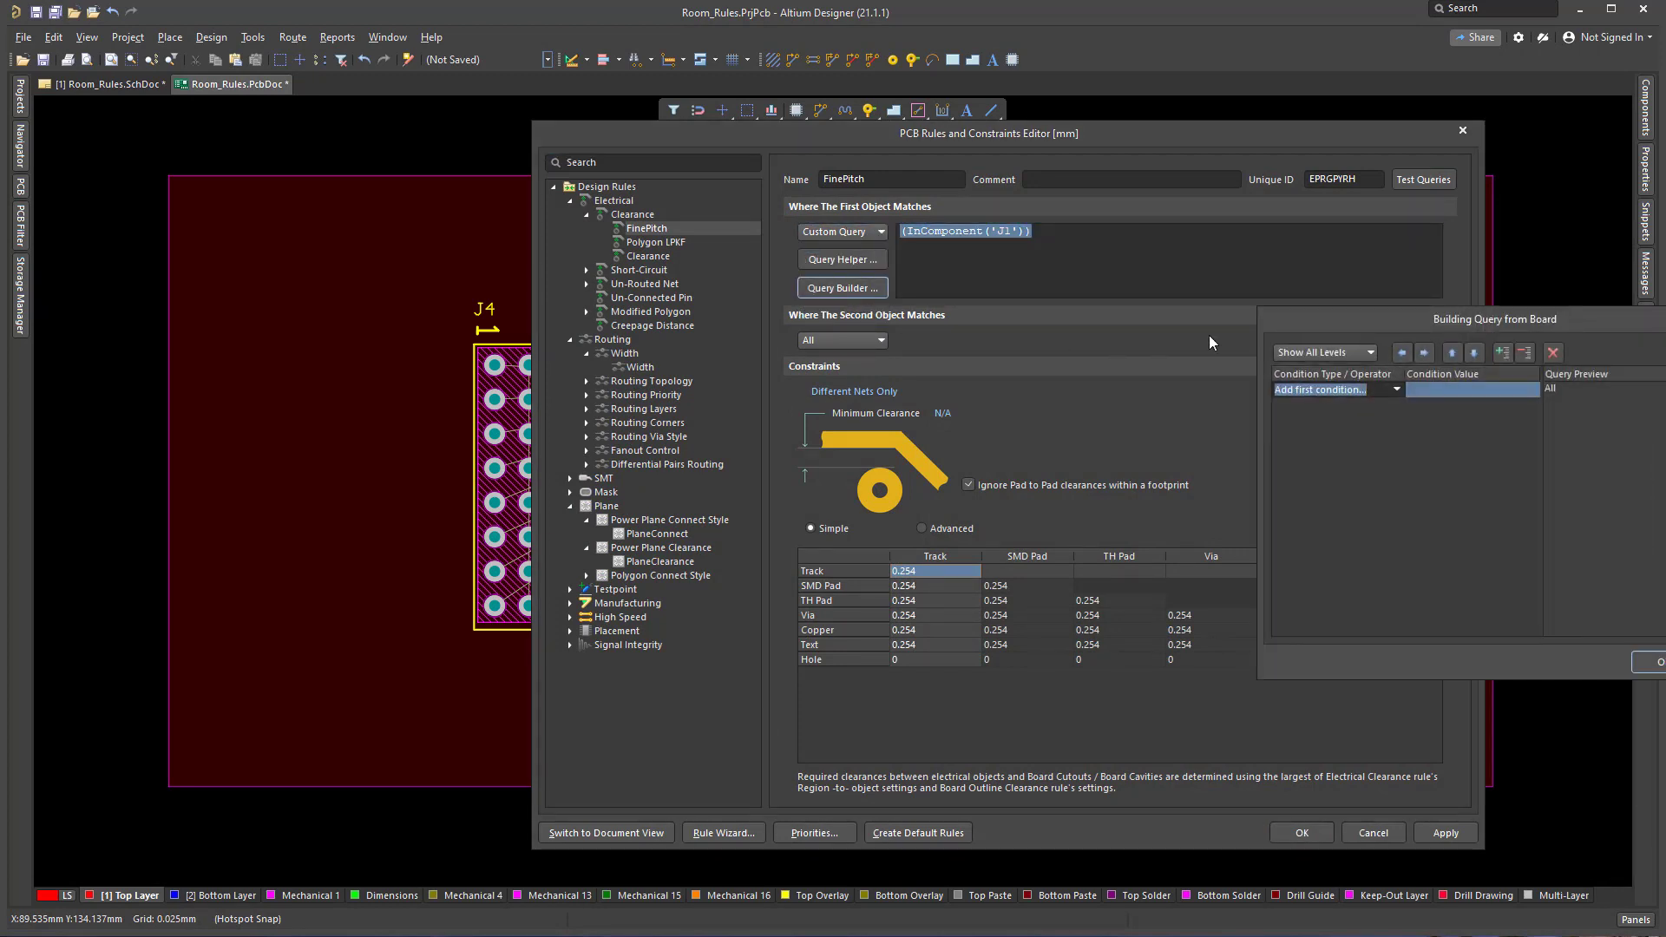
{"action": "left_click_drag", "start_coordinate": [1354, 319], "coordinate": [951, 283]}
{"action": "left_click", "coordinate": [982, 354]}
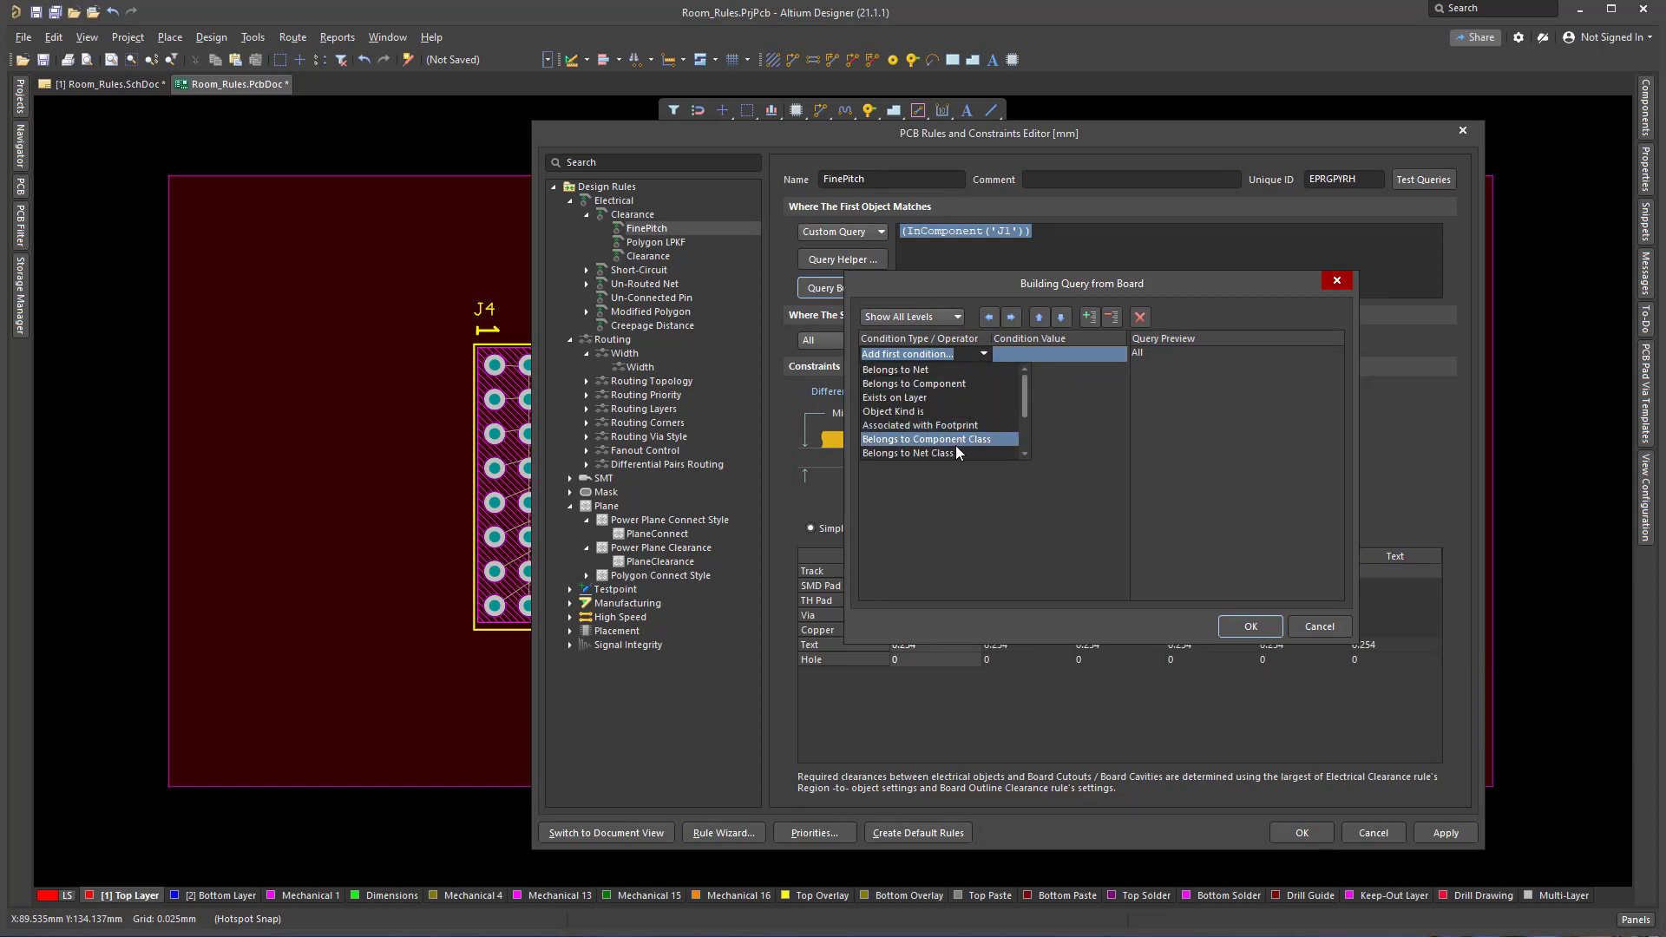
{"action": "left_click", "coordinate": [961, 440]}
{"action": "left_click", "coordinate": [1091, 354]}
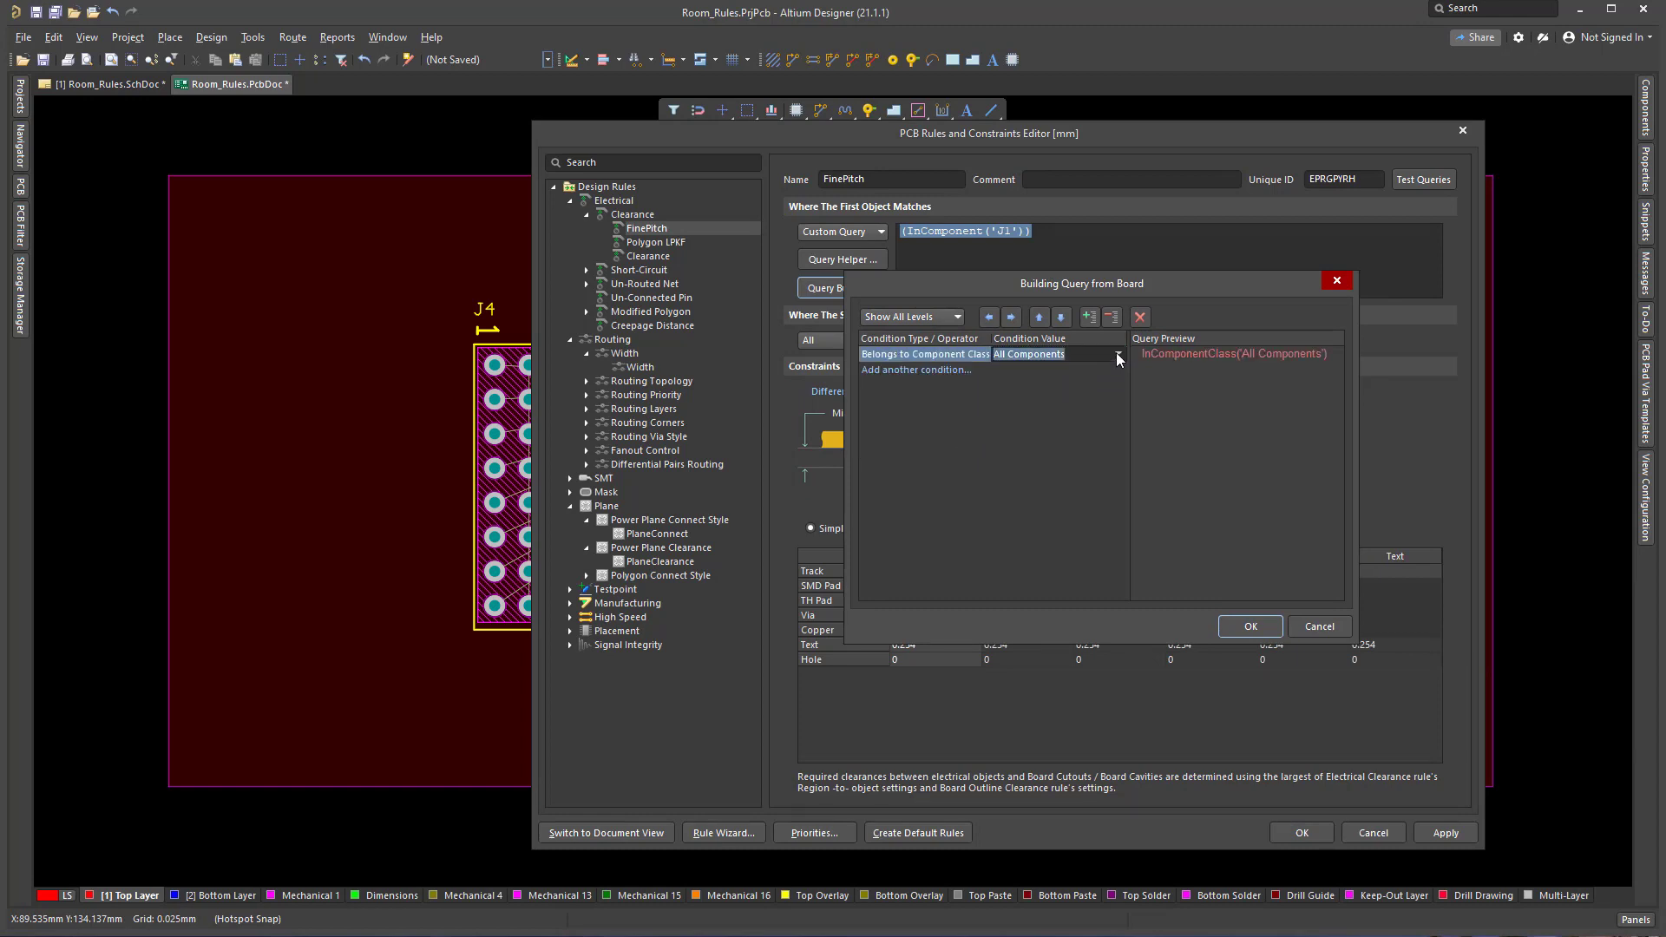
{"action": "left_click", "coordinate": [1116, 352]}
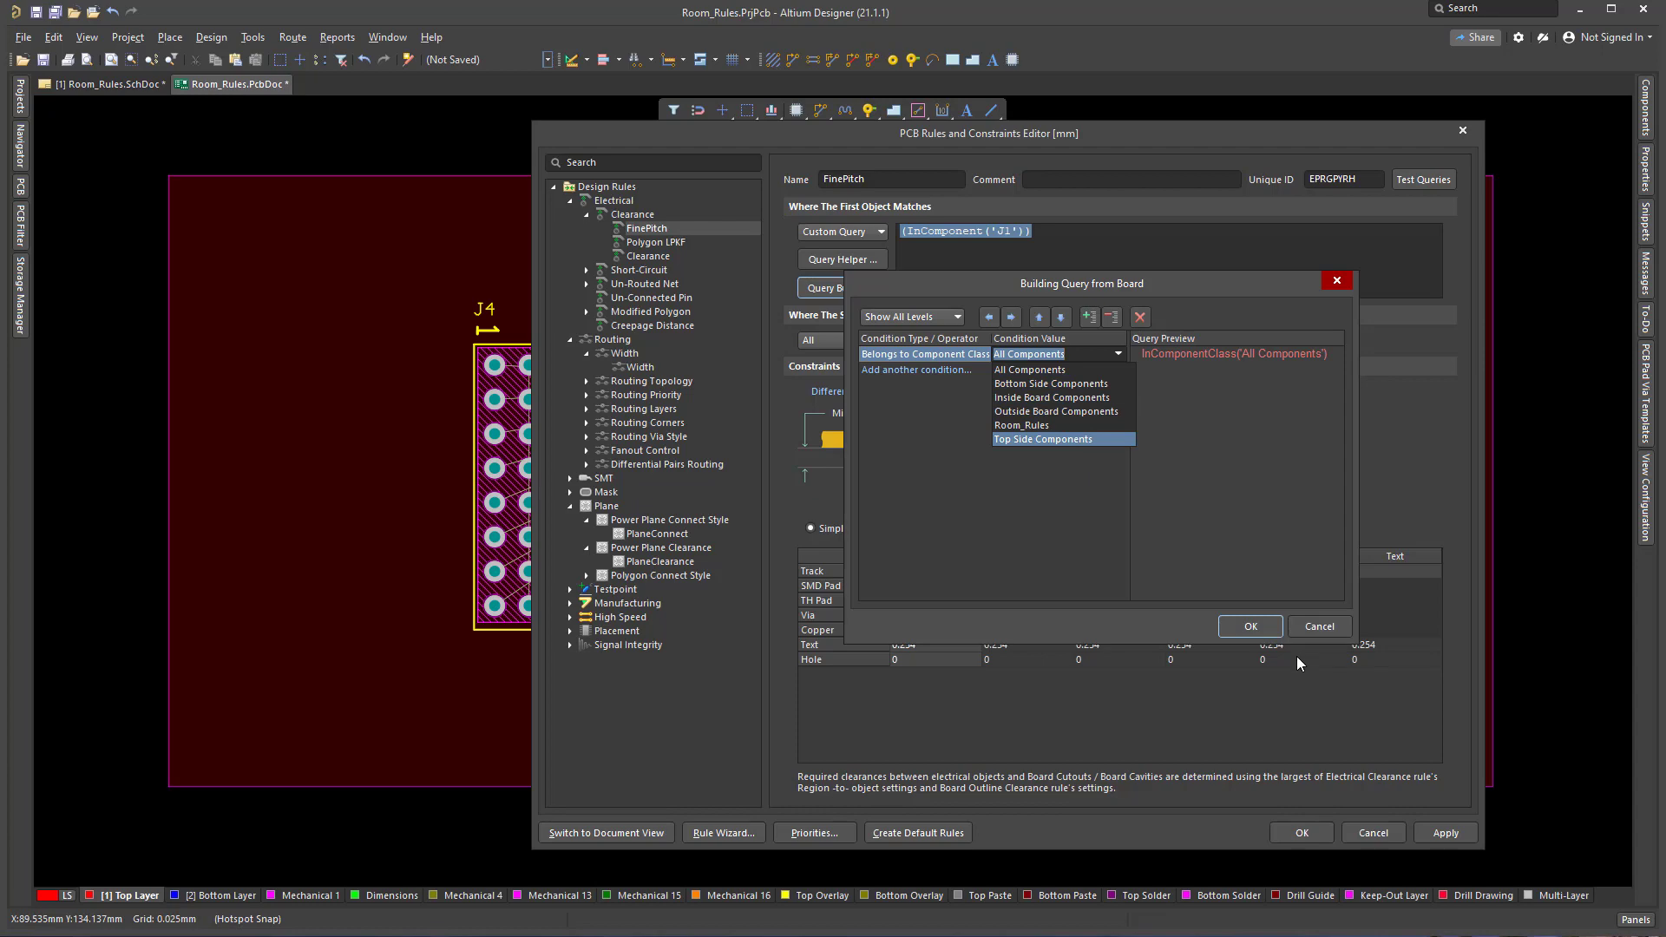
{"action": "left_click", "coordinate": [1310, 628]}
{"action": "left_click", "coordinate": [1310, 628]}
{"action": "left_click", "coordinate": [1371, 838]}
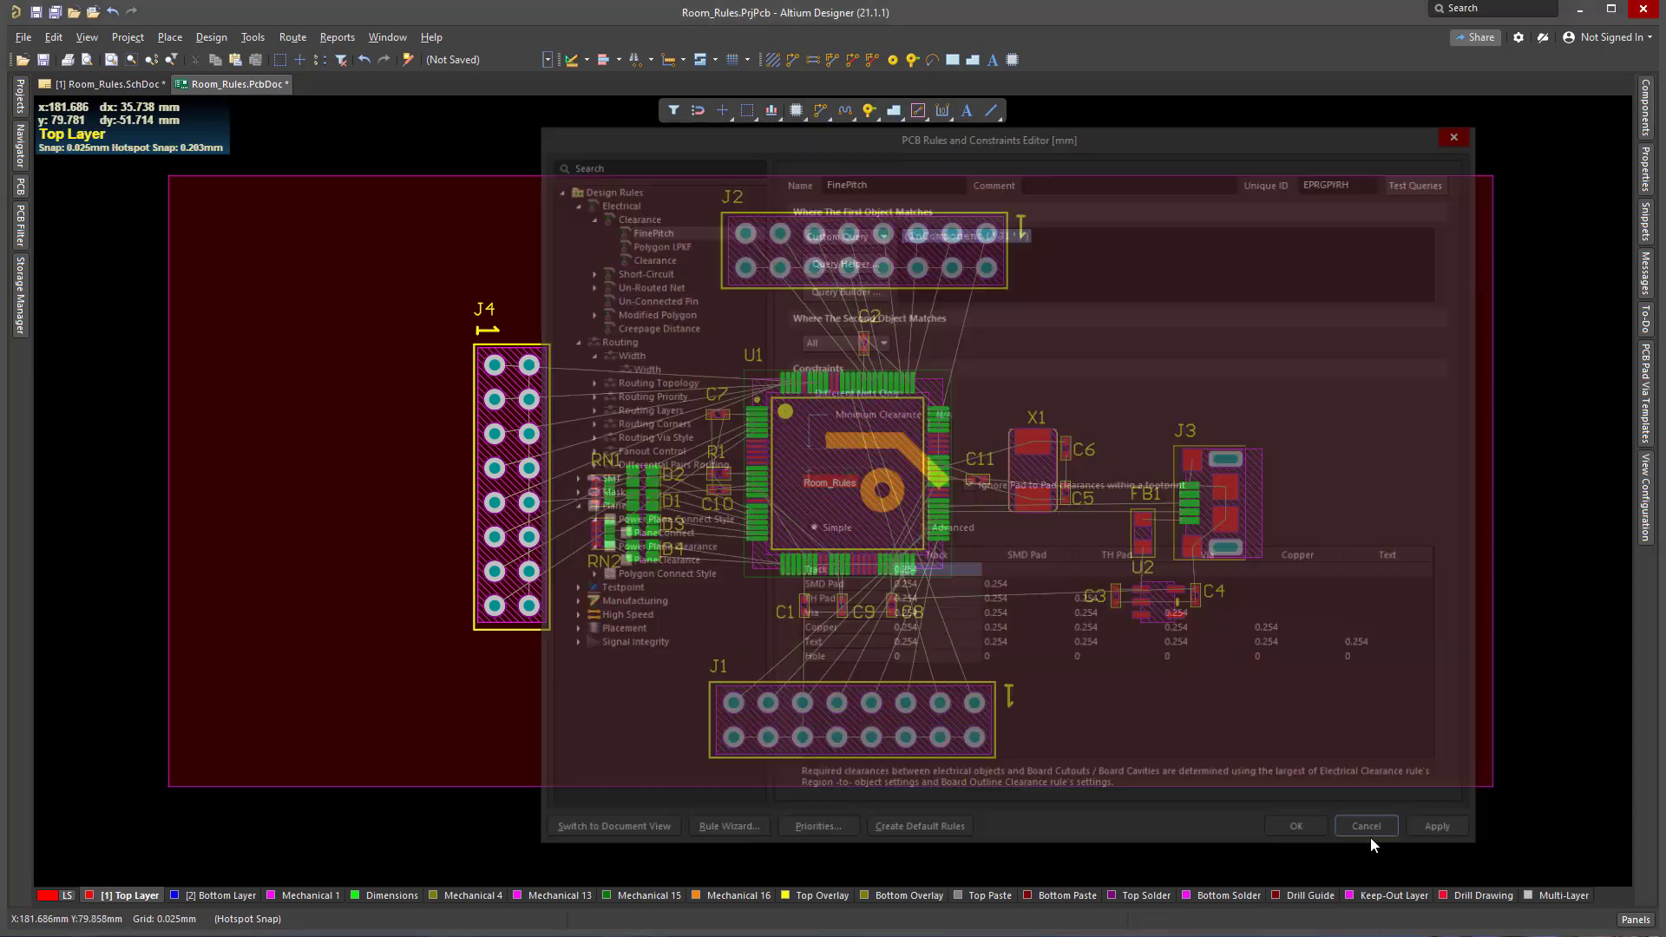
Step: Enable Generate Net Classes for Components and user-defined Generate Component Classes in the project's class generation options
{"action": "left_click", "coordinate": [128, 37]}
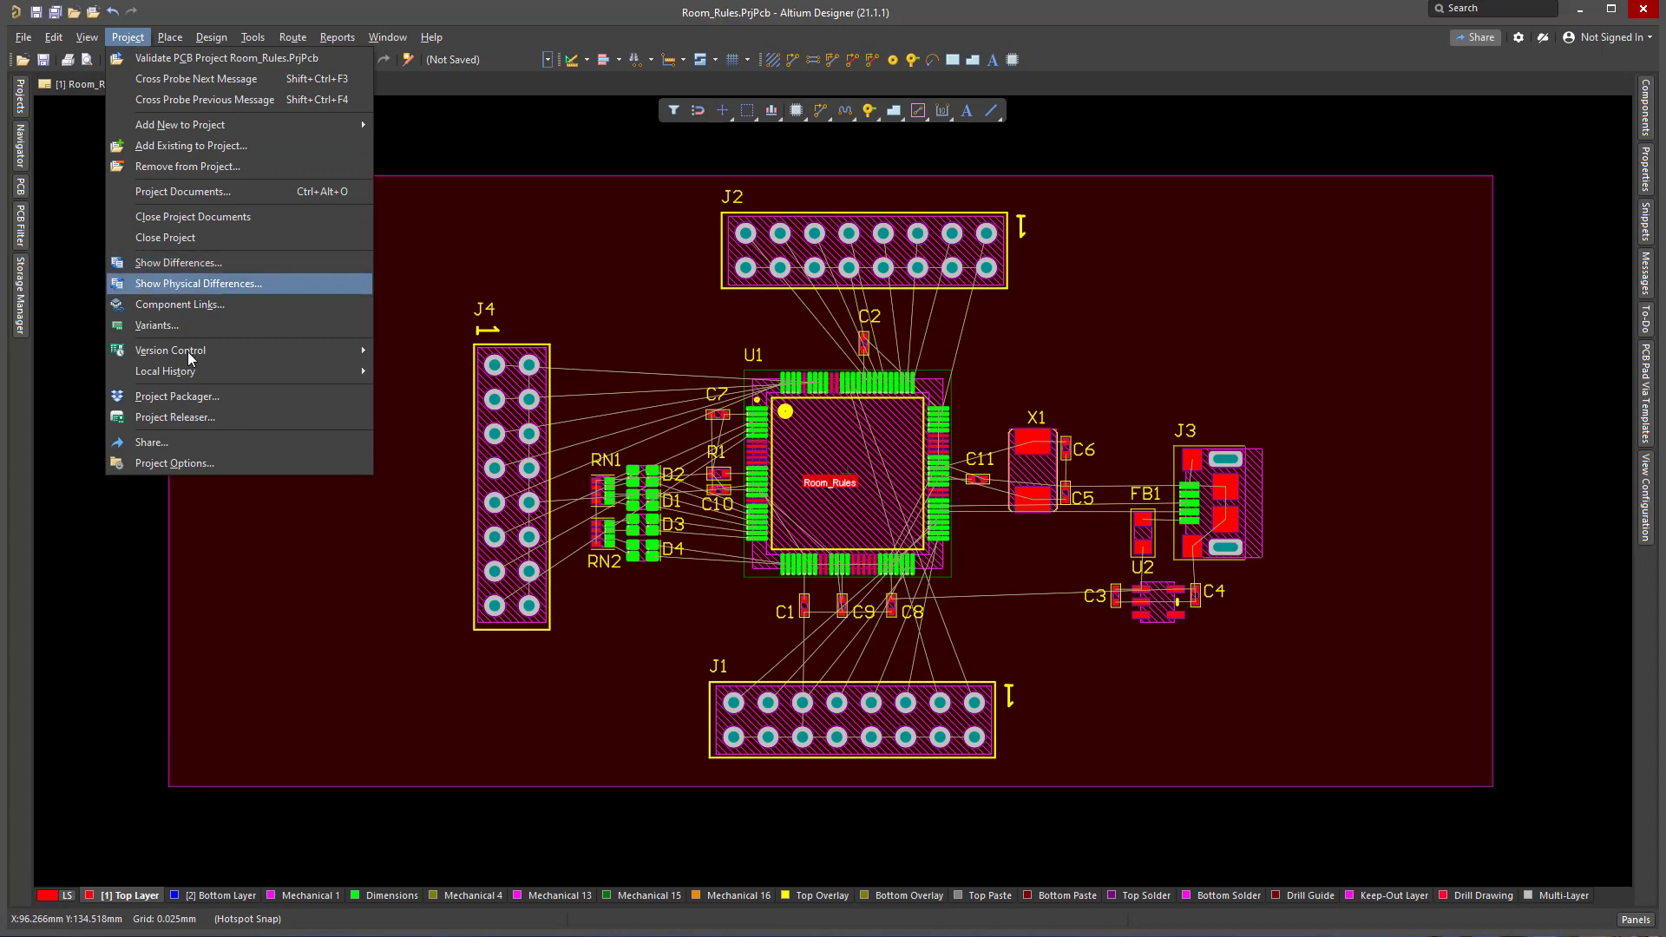
{"action": "left_click", "coordinate": [193, 463]}
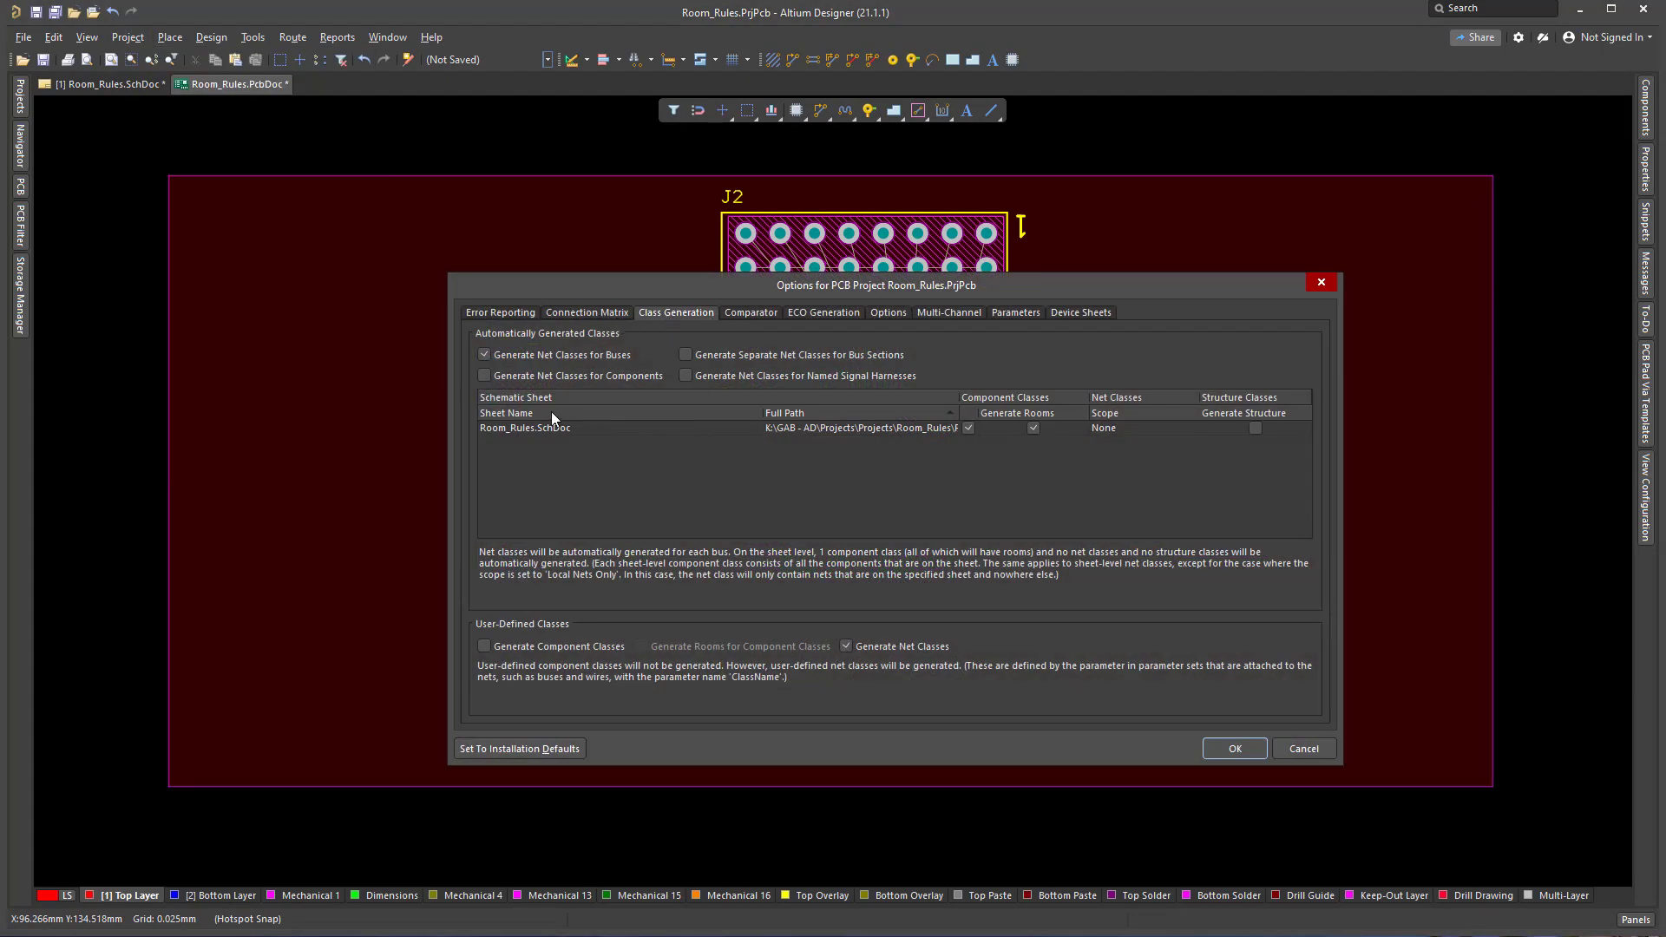
{"action": "left_click", "coordinate": [485, 376]}
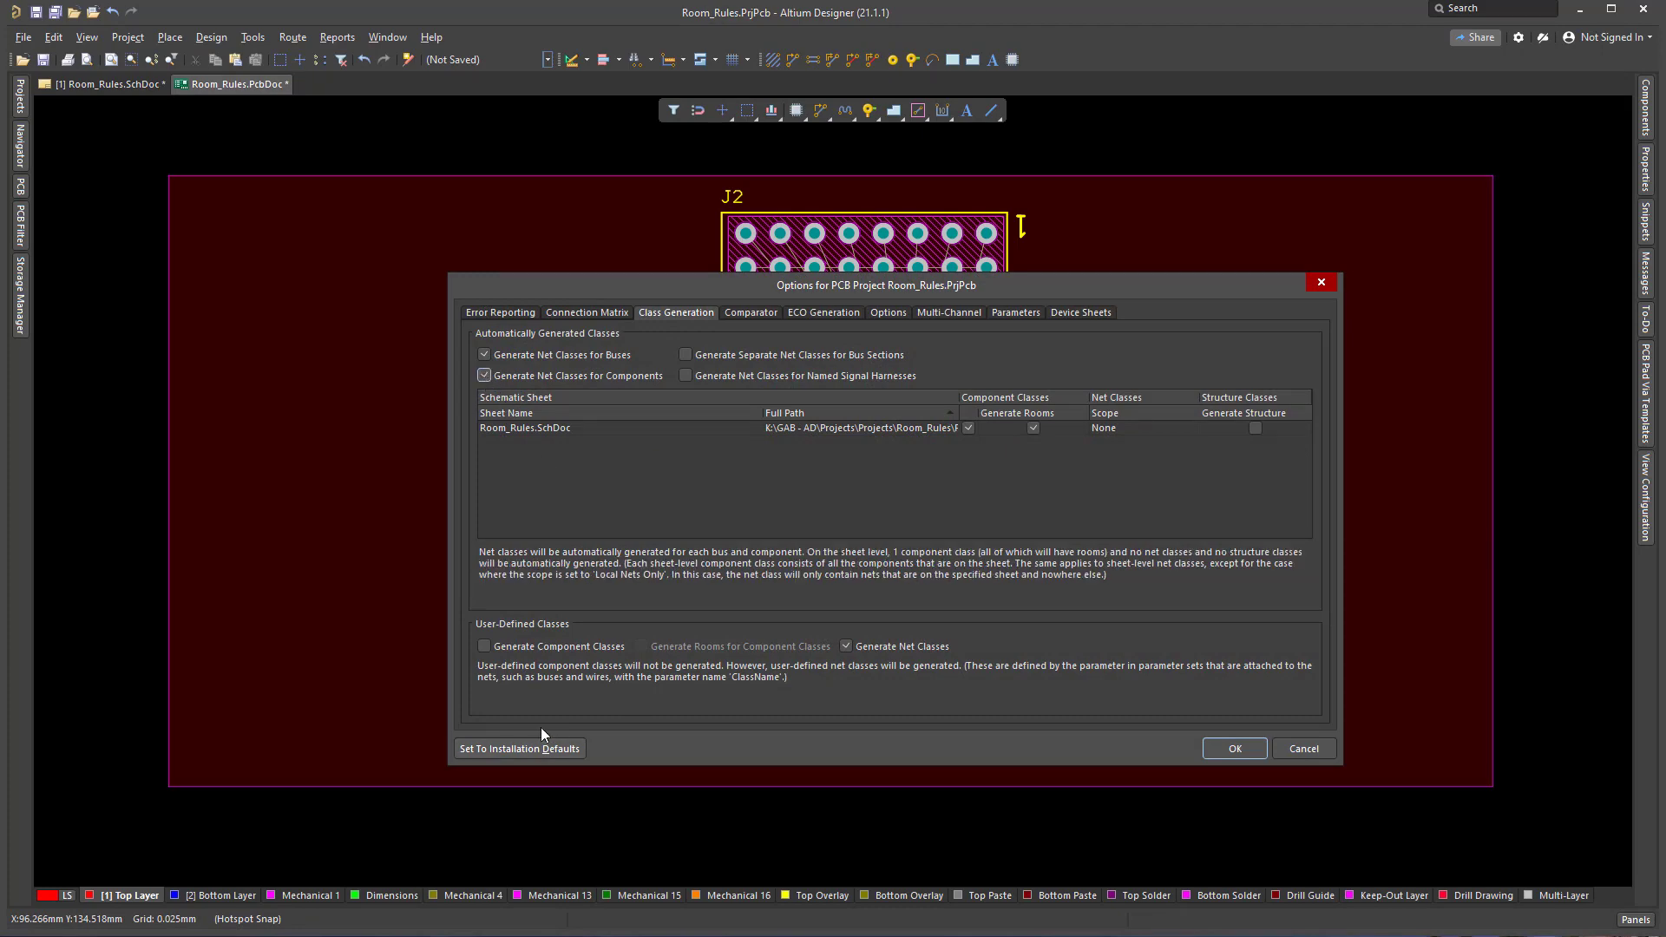
{"action": "left_click", "coordinate": [484, 647]}
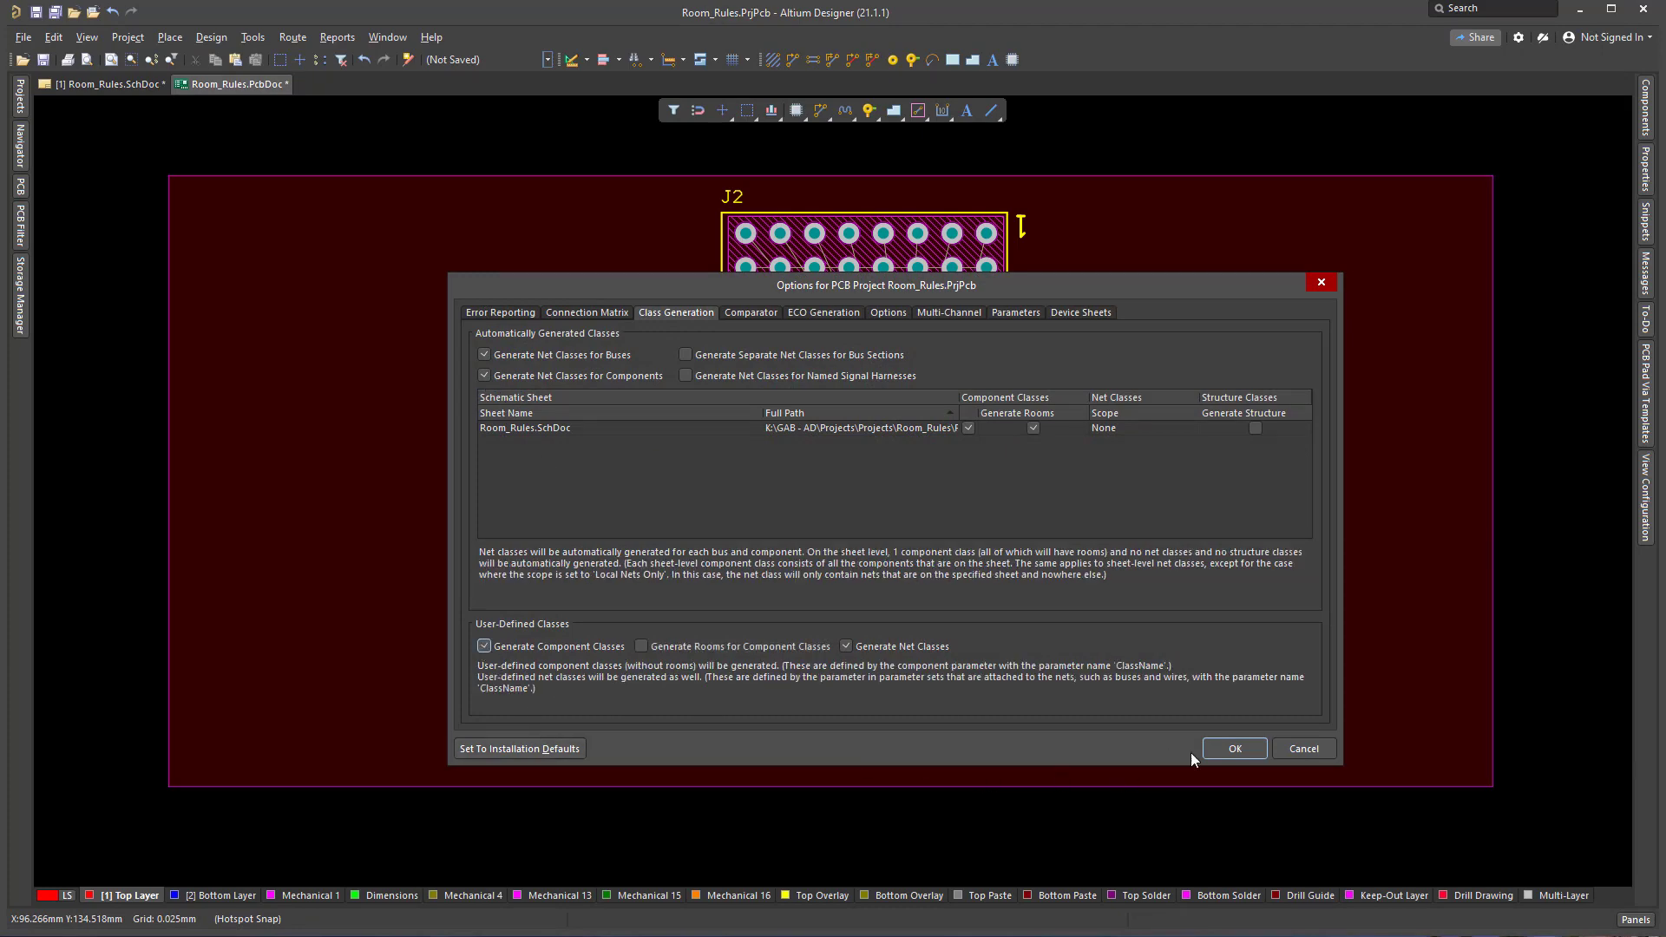
{"action": "left_click", "coordinate": [1235, 749]}
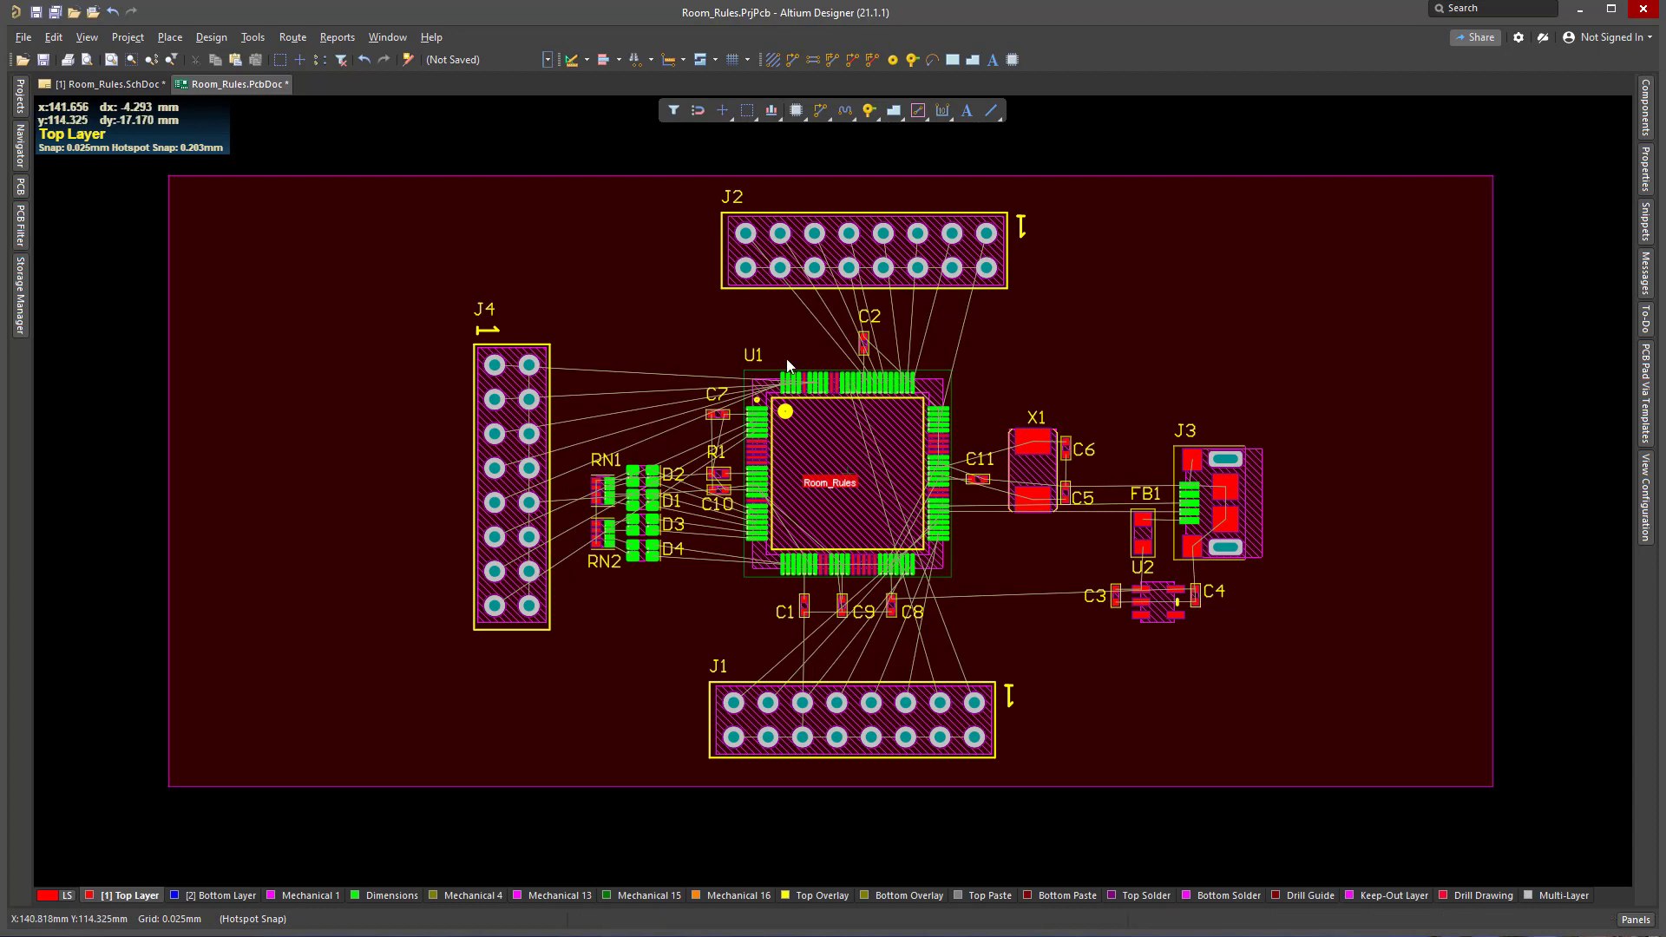
Step: Import the FinePitch component class and the component net classes into the PCB, validating and executing the change order
{"action": "left_click", "coordinate": [211, 38]}
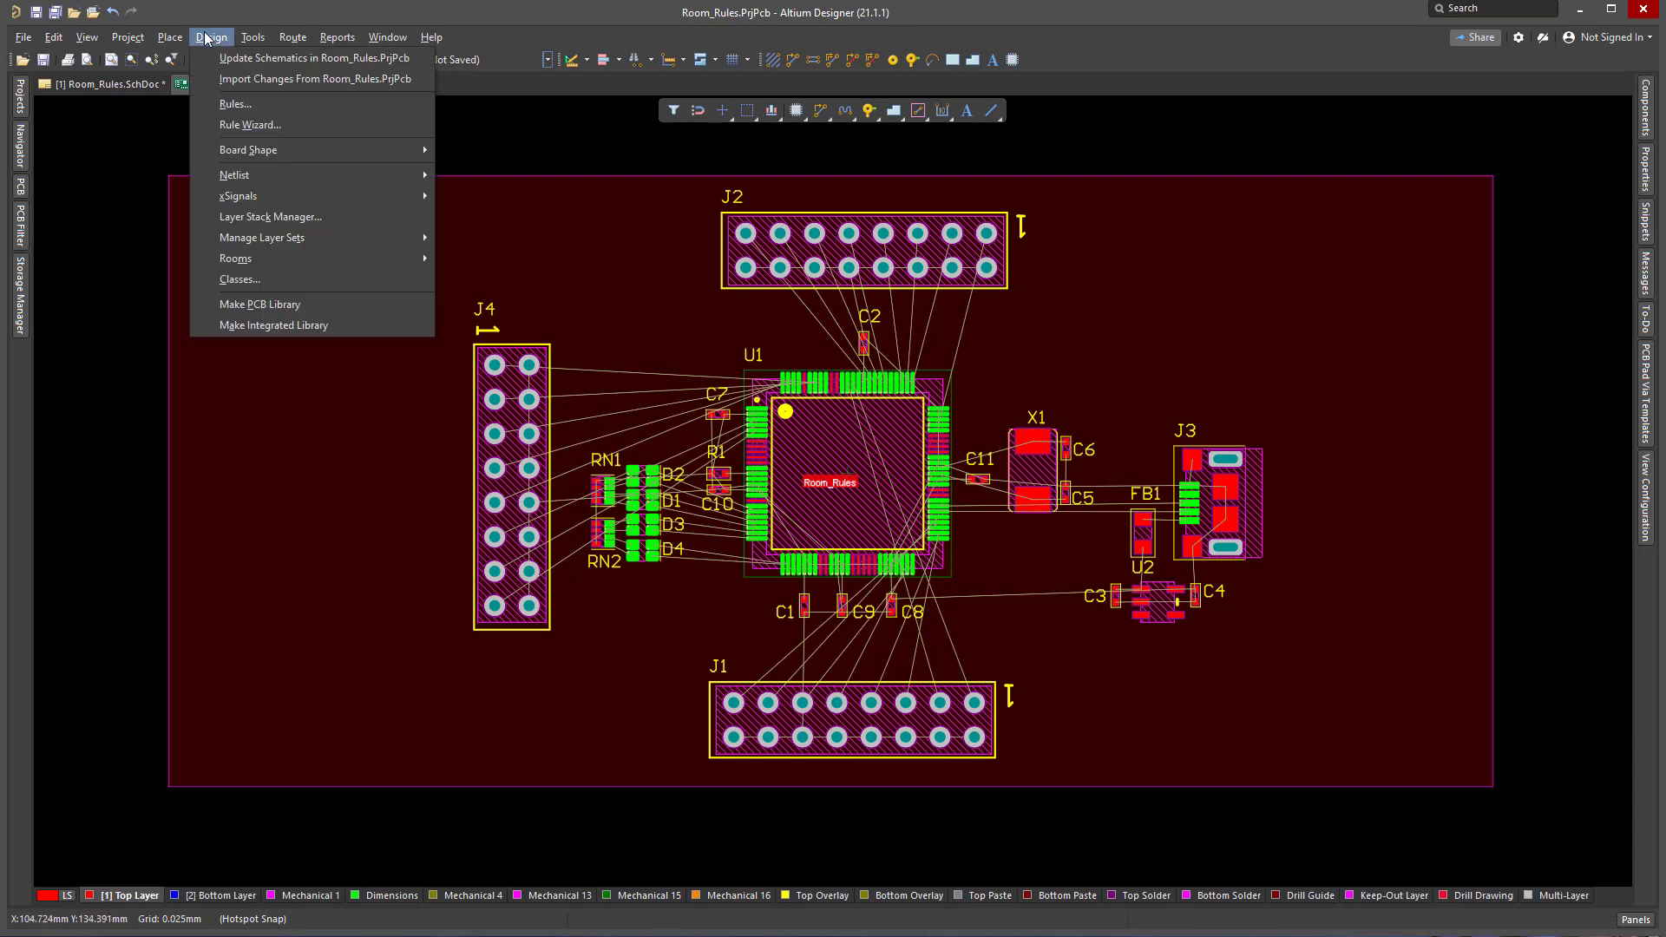
{"action": "left_click", "coordinate": [223, 79]}
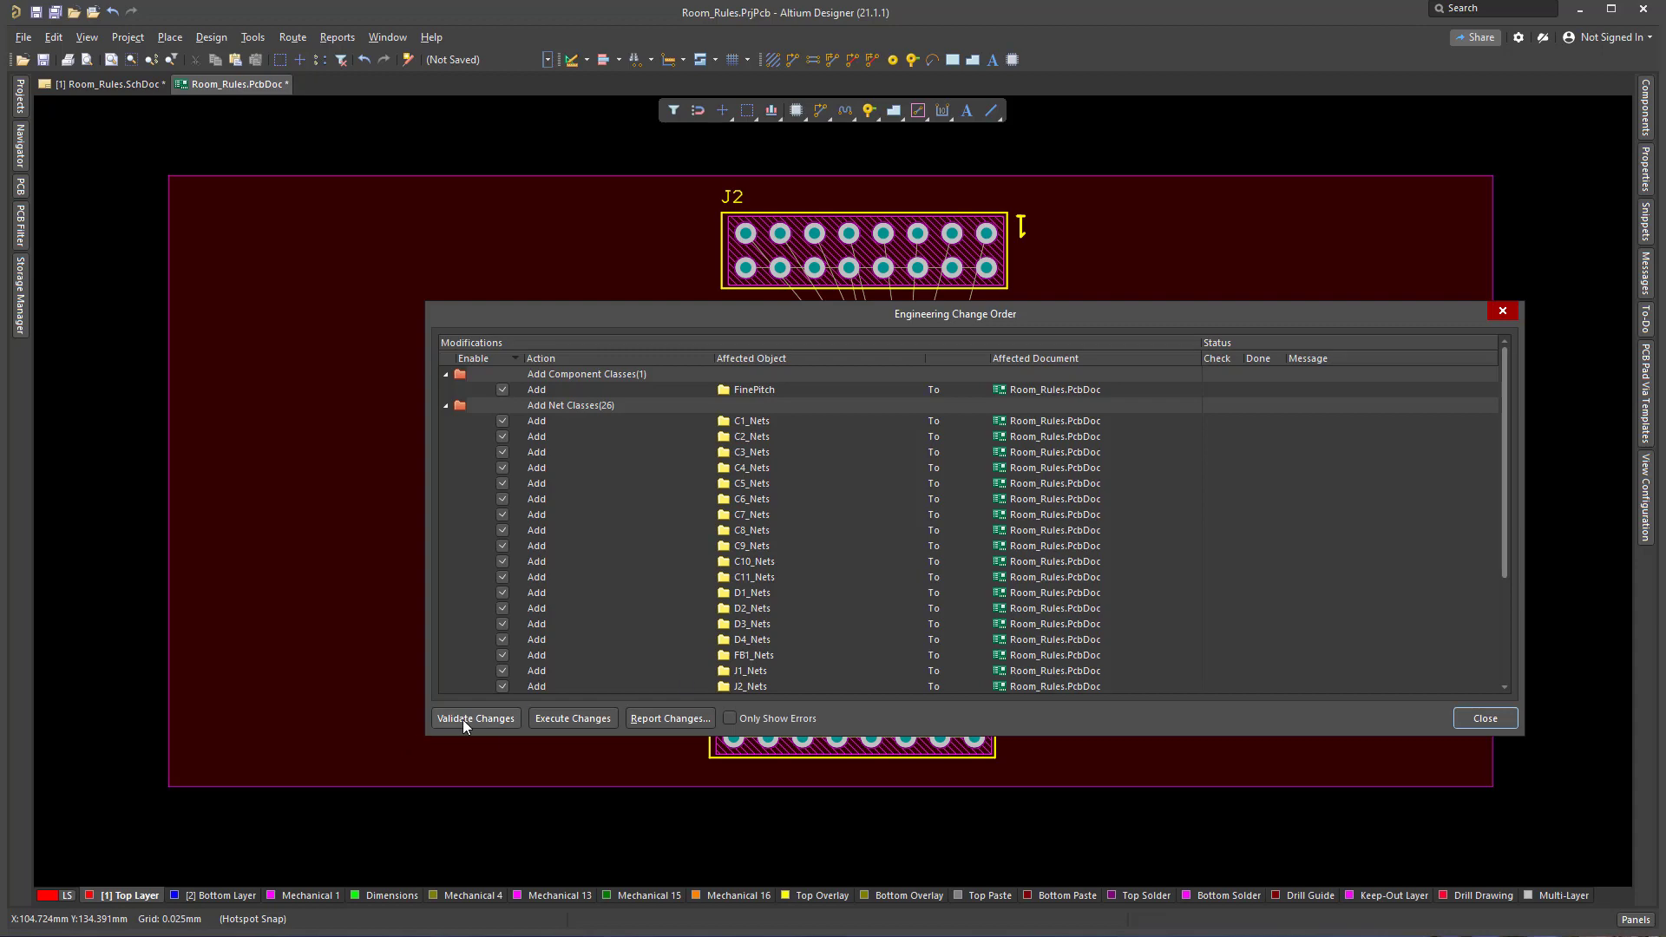
{"action": "left_click", "coordinate": [463, 719]}
{"action": "left_click", "coordinate": [586, 717]}
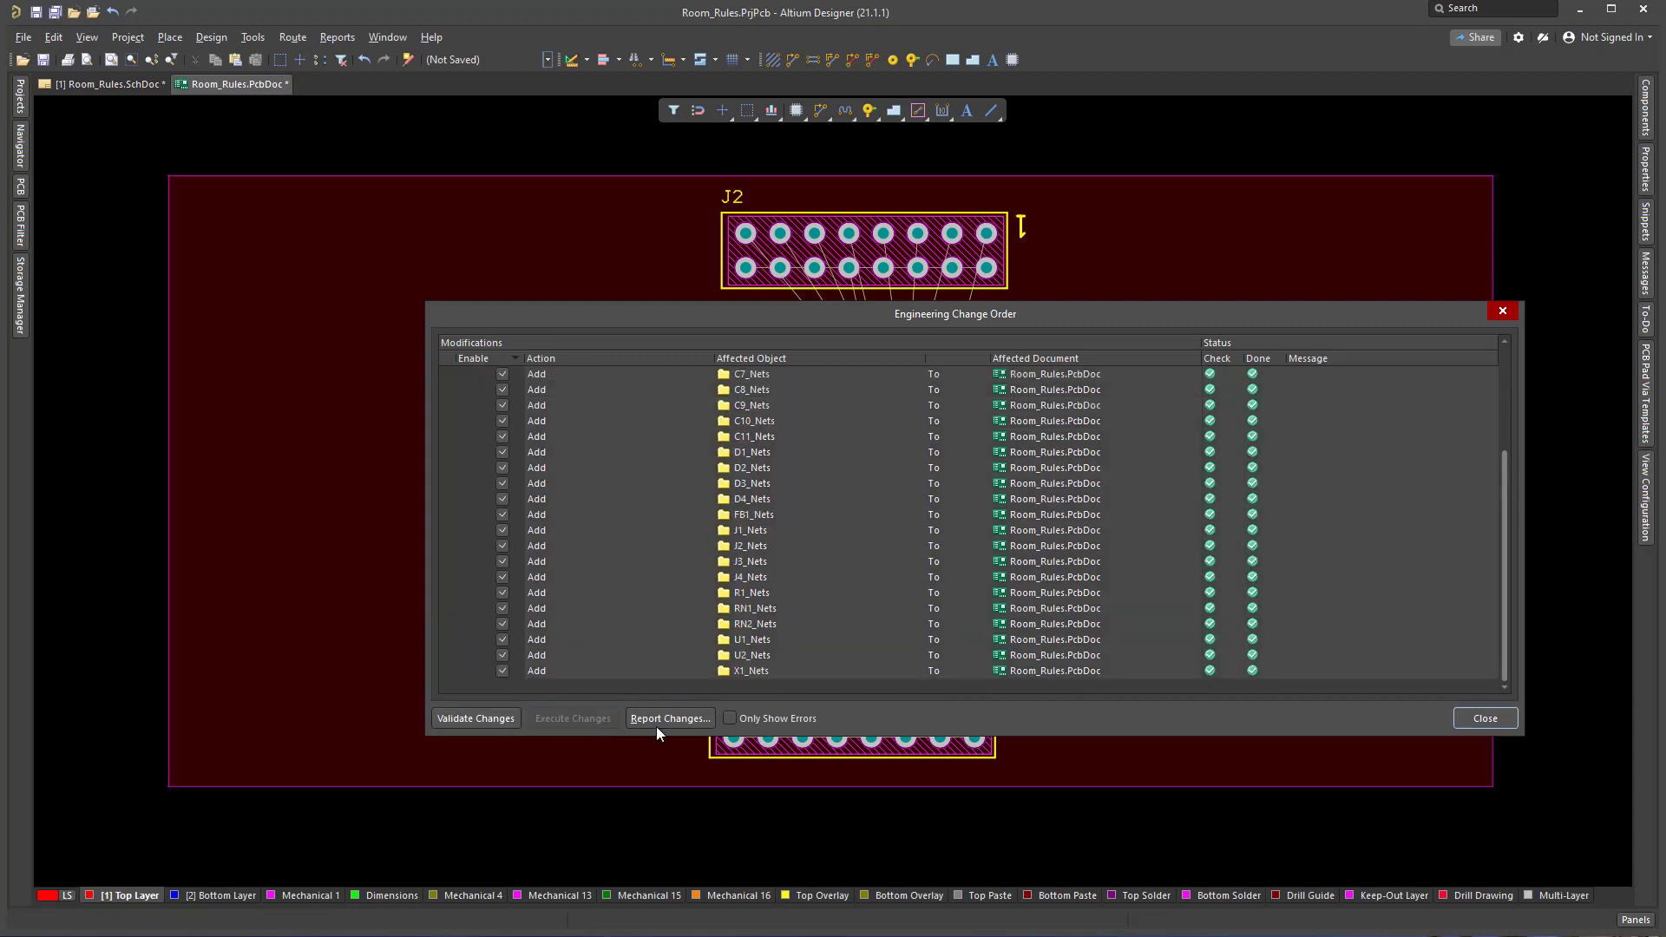
{"action": "left_click", "coordinate": [1483, 719]}
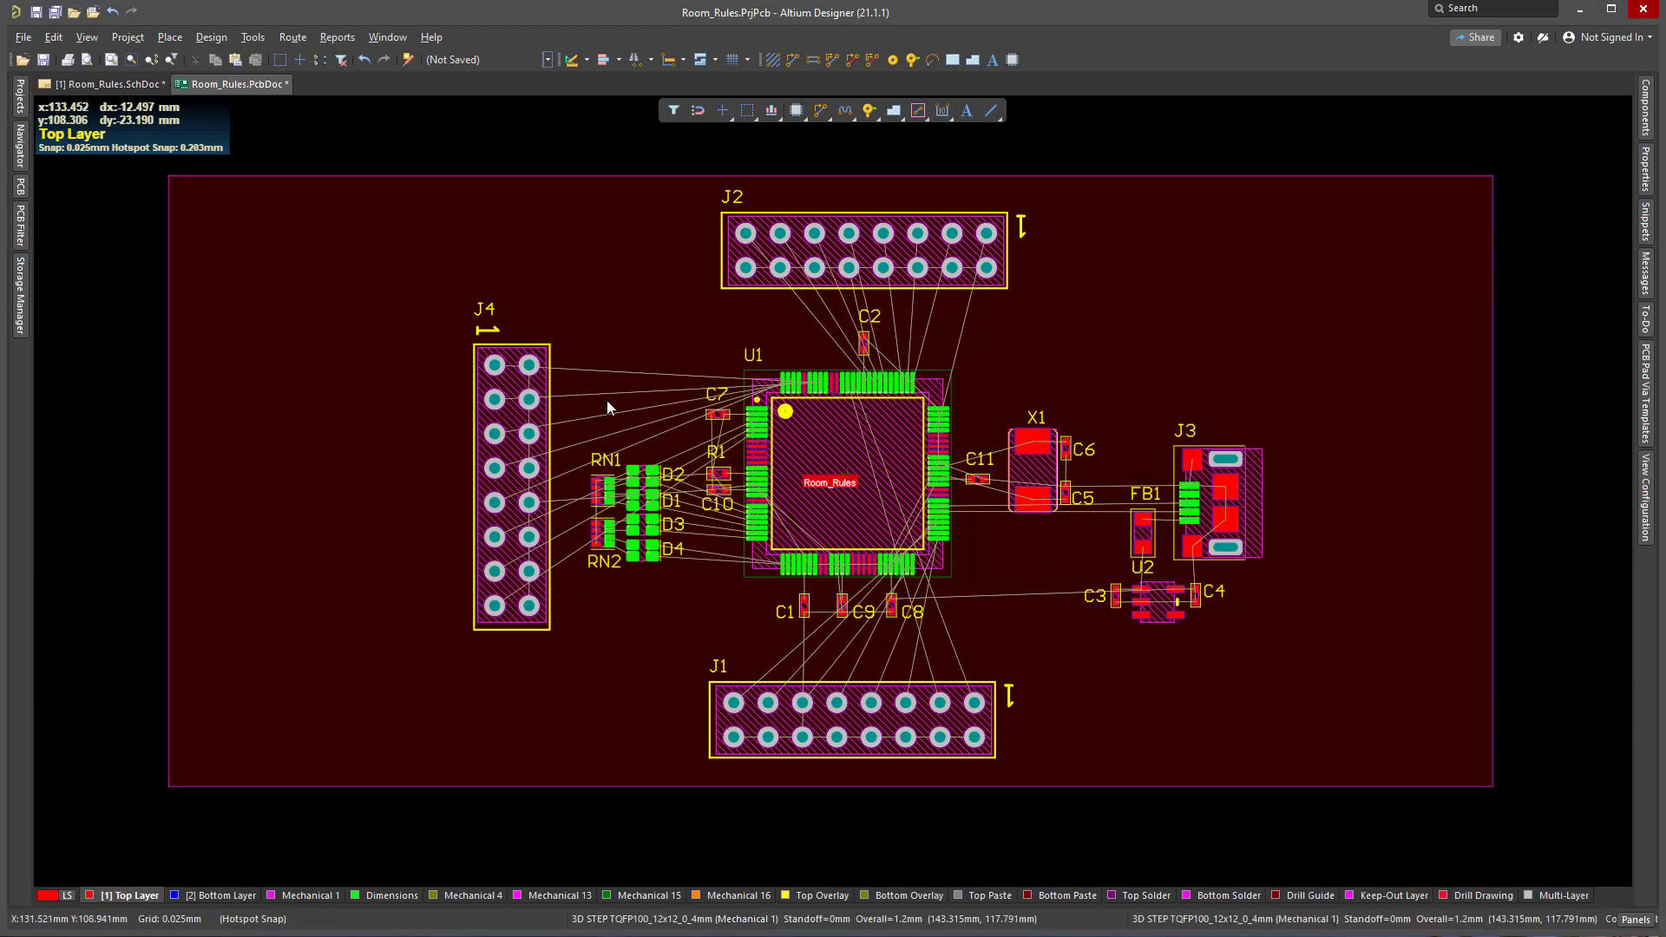
Step: Build the FinePitch rule's first-object query as InComponentClass('FinePitch'), then apply and accept the rules
{"action": "left_click", "coordinate": [215, 36]}
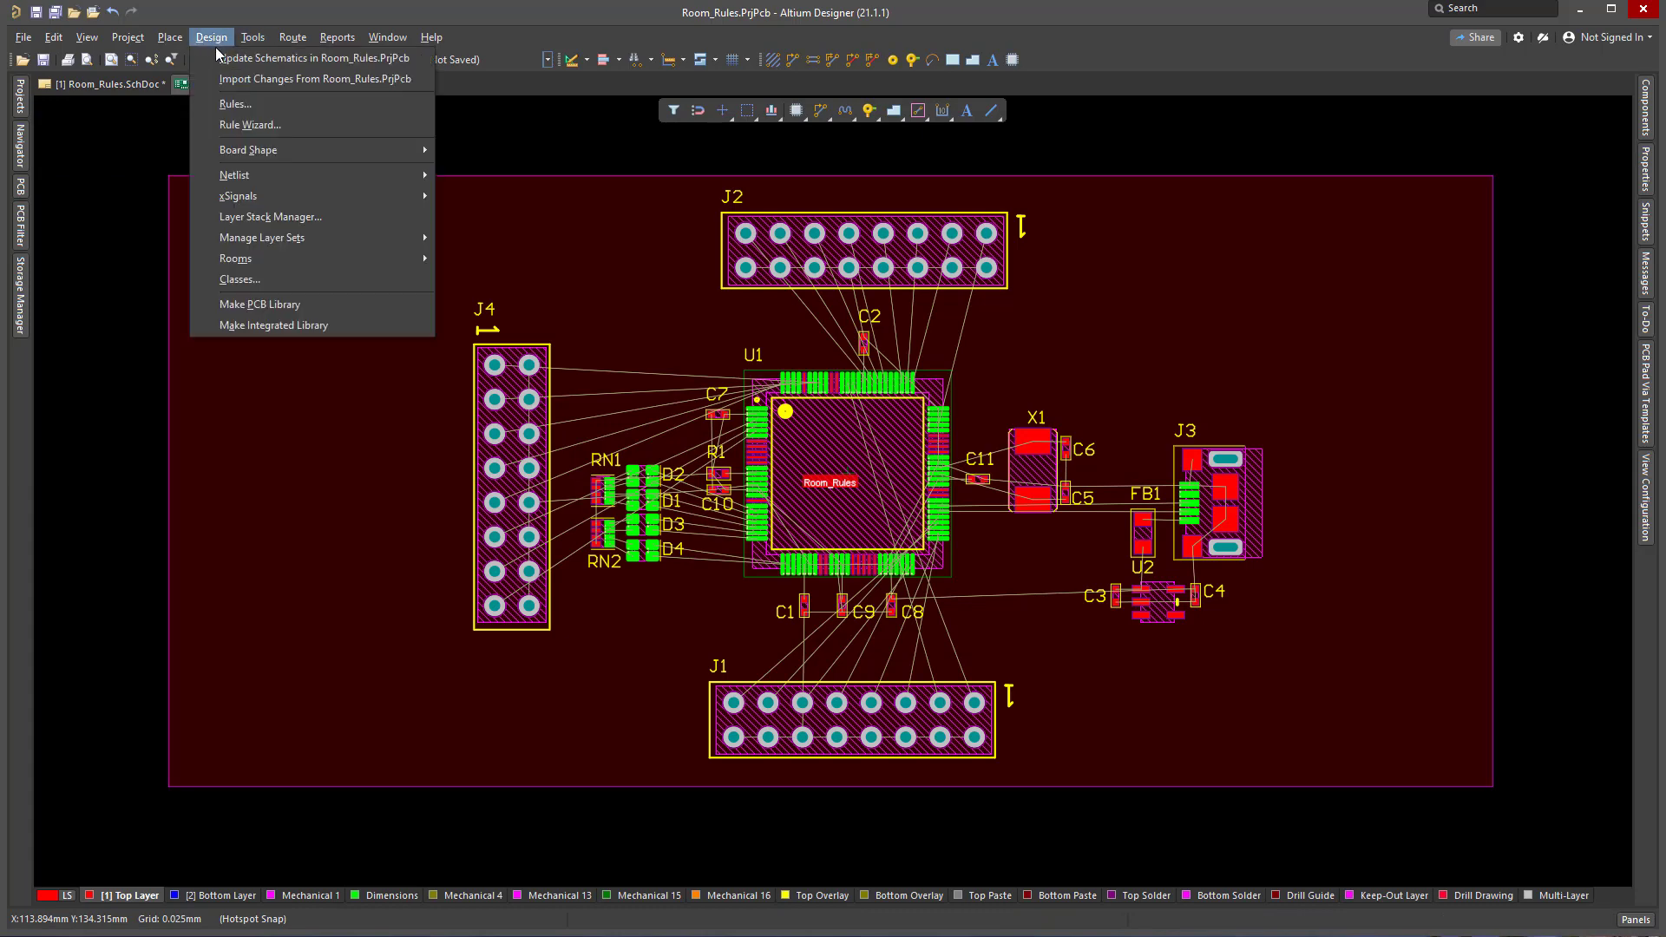
{"action": "left_click", "coordinate": [243, 107]}
{"action": "left_click", "coordinate": [838, 287]}
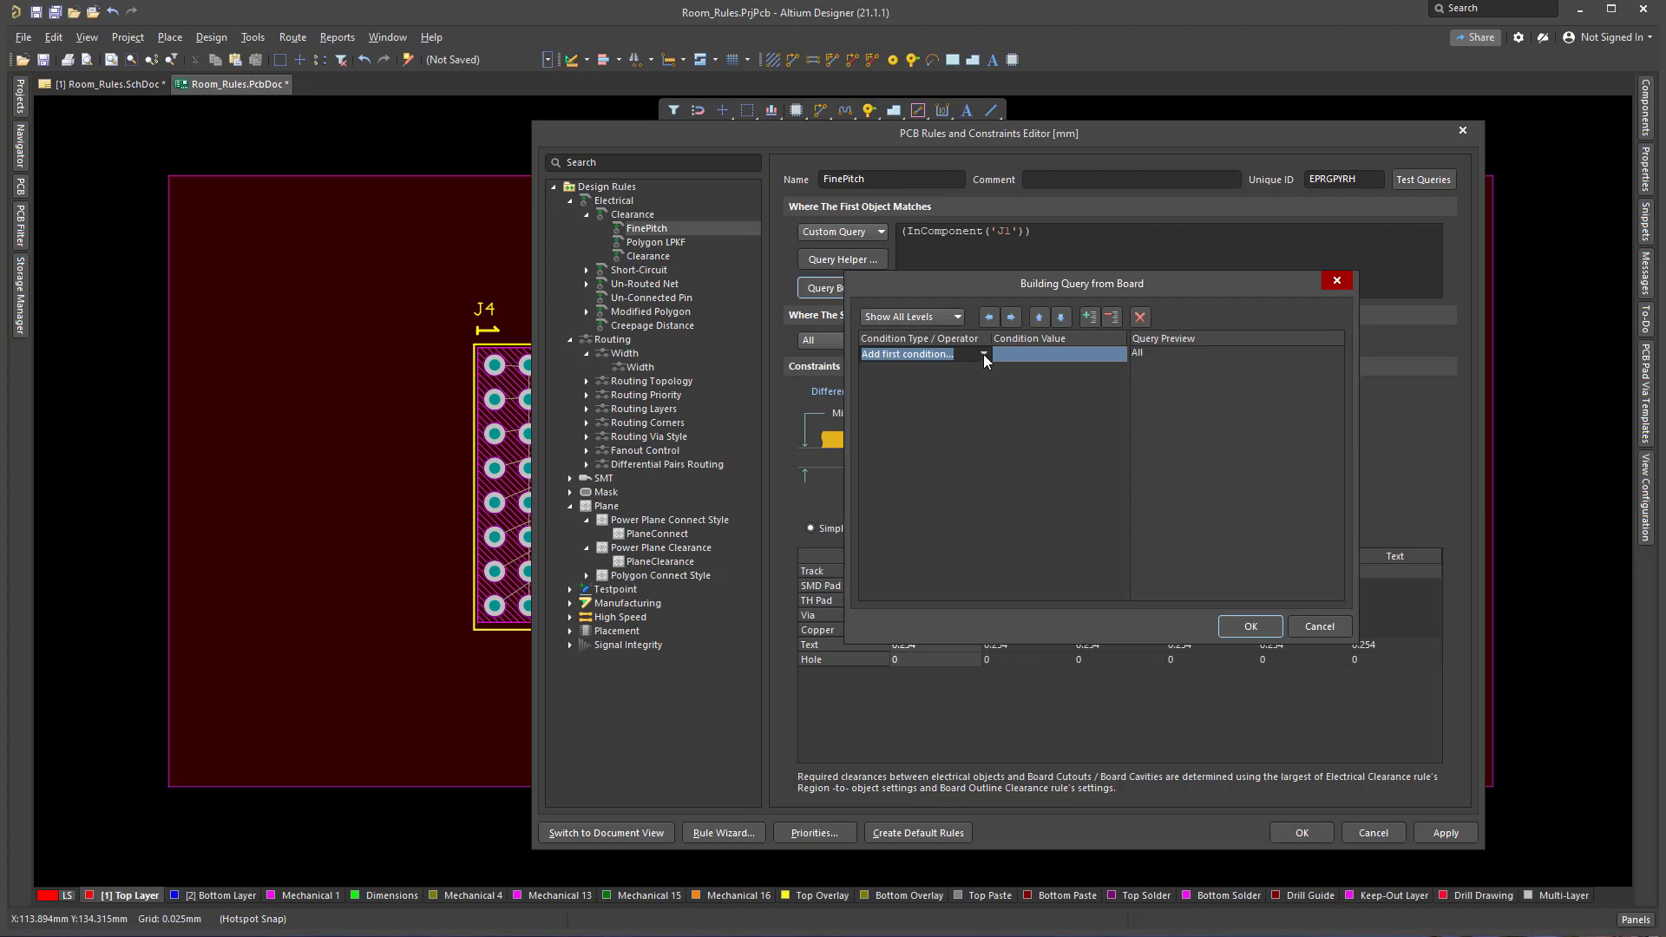
{"action": "left_click", "coordinate": [983, 354]}
{"action": "left_click", "coordinate": [965, 439]}
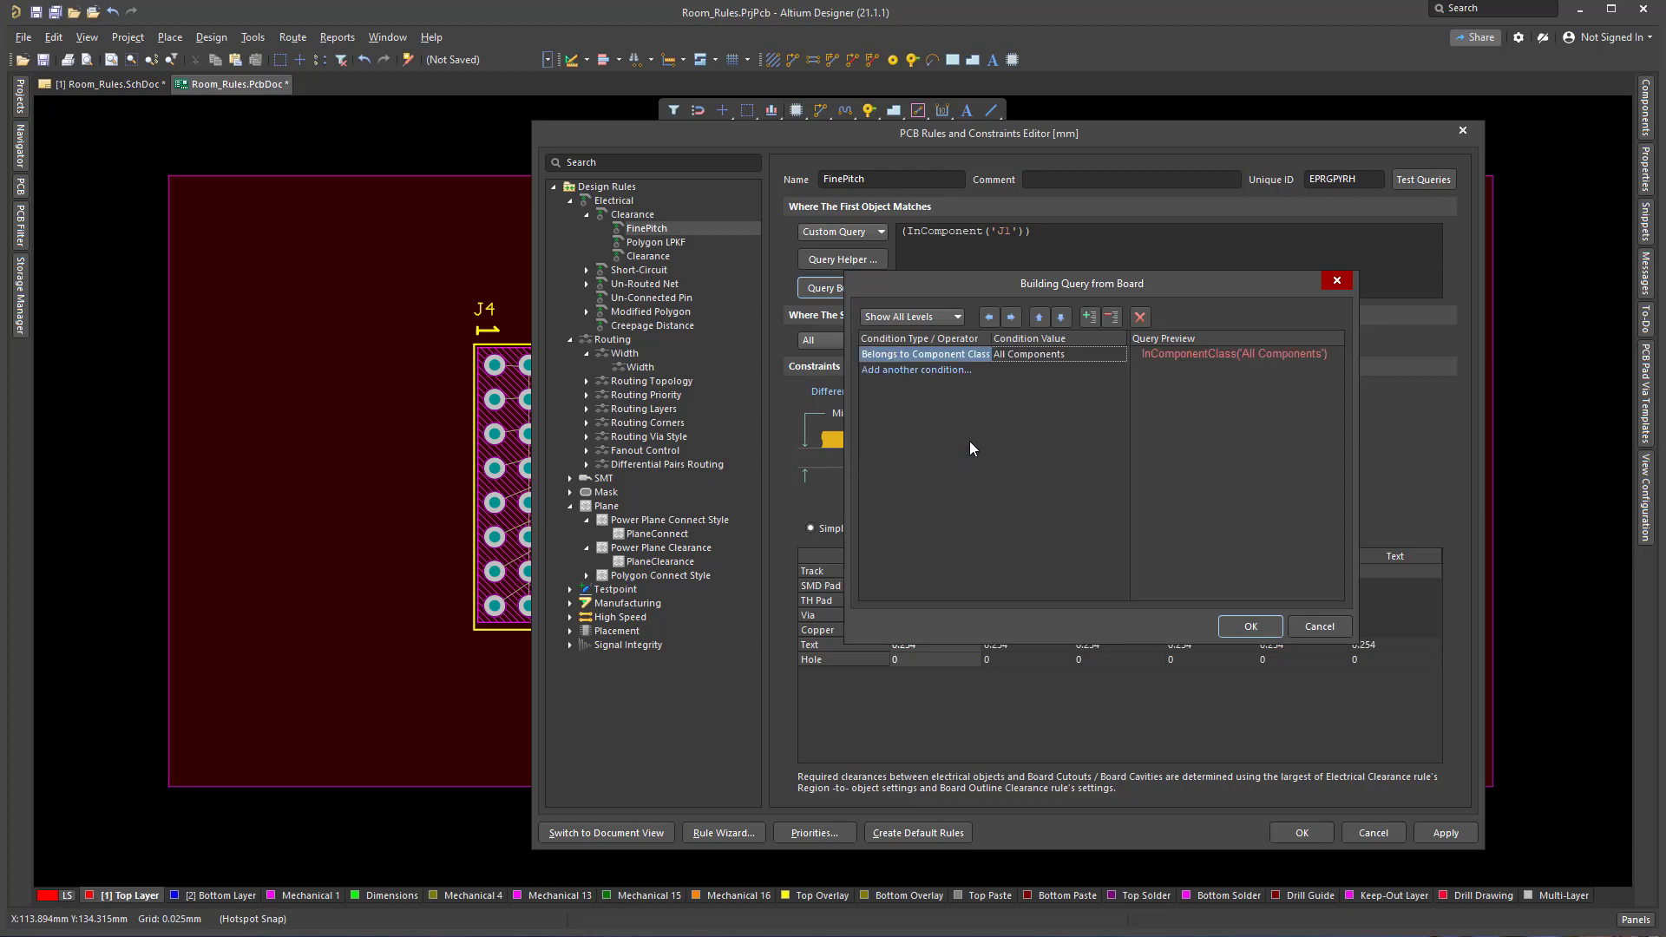
{"action": "left_click", "coordinate": [1123, 352]}
{"action": "left_click", "coordinate": [1123, 352]}
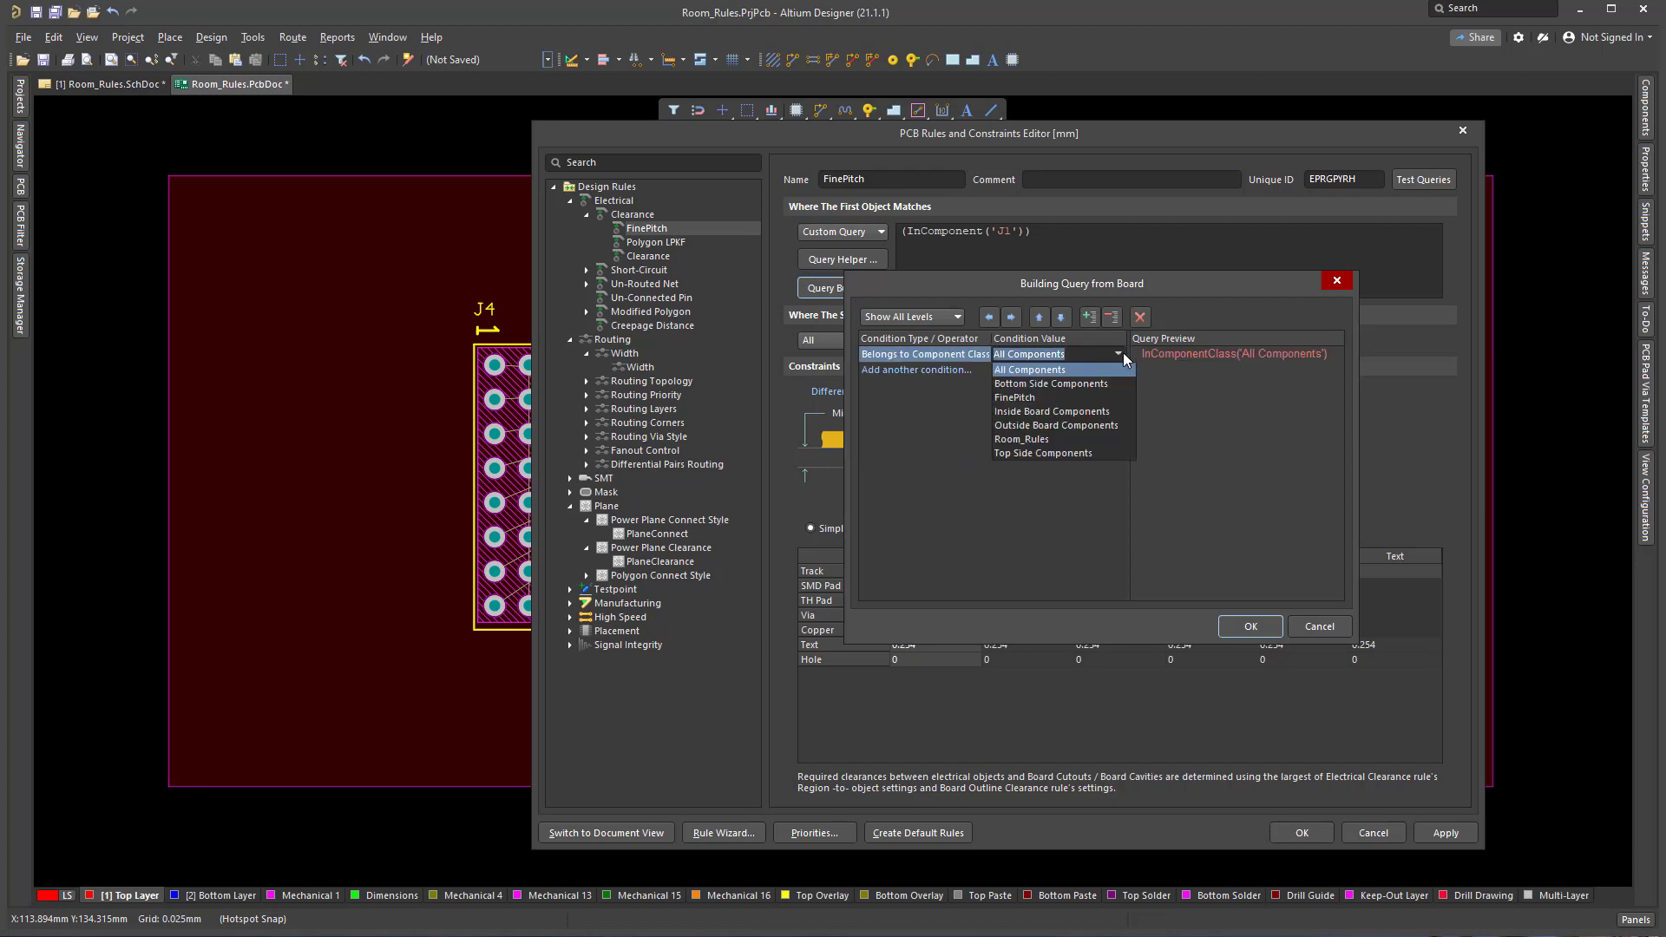
{"action": "left_click", "coordinate": [1028, 398]}
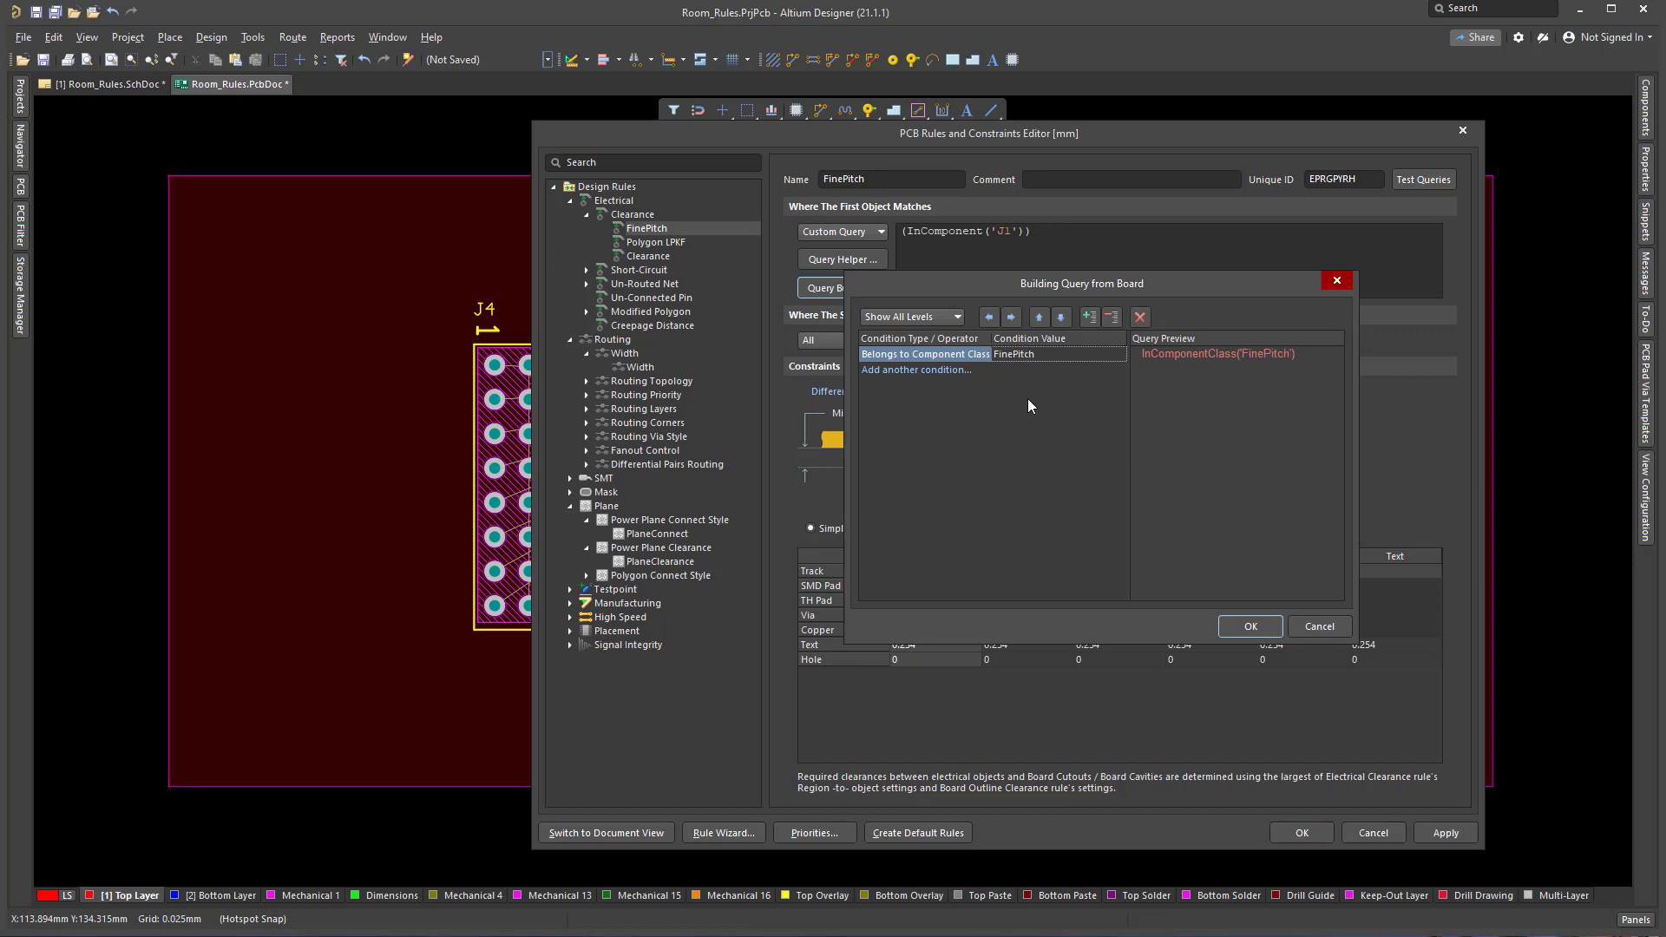
{"action": "left_click", "coordinate": [1248, 624]}
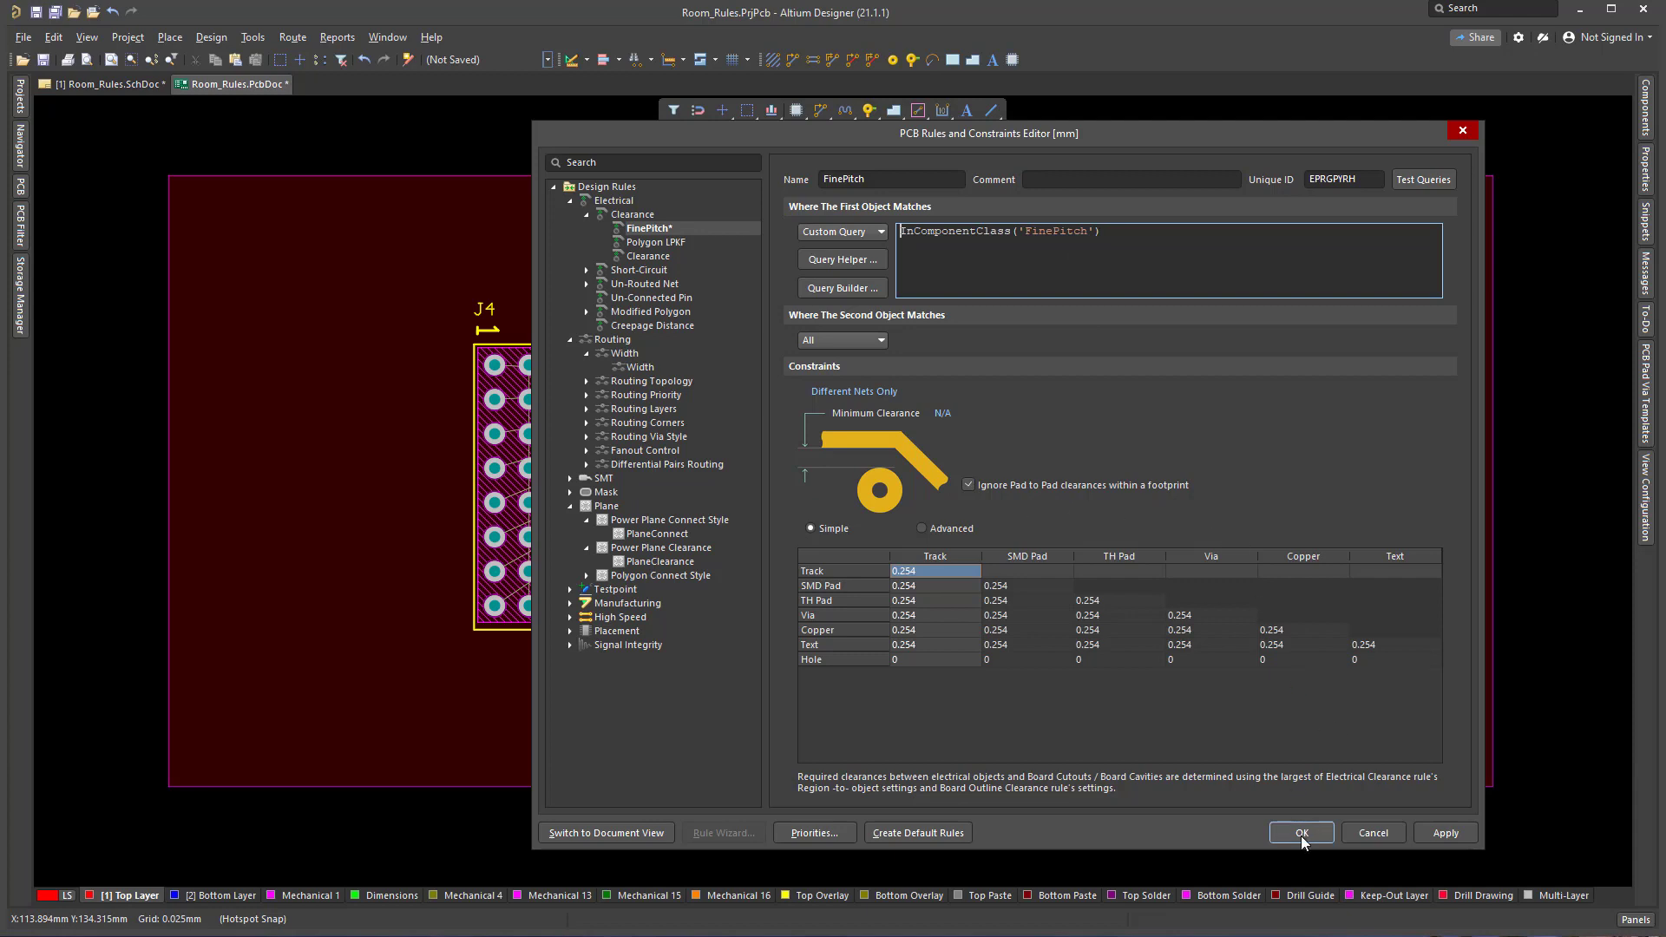
{"action": "left_click", "coordinate": [1447, 833]}
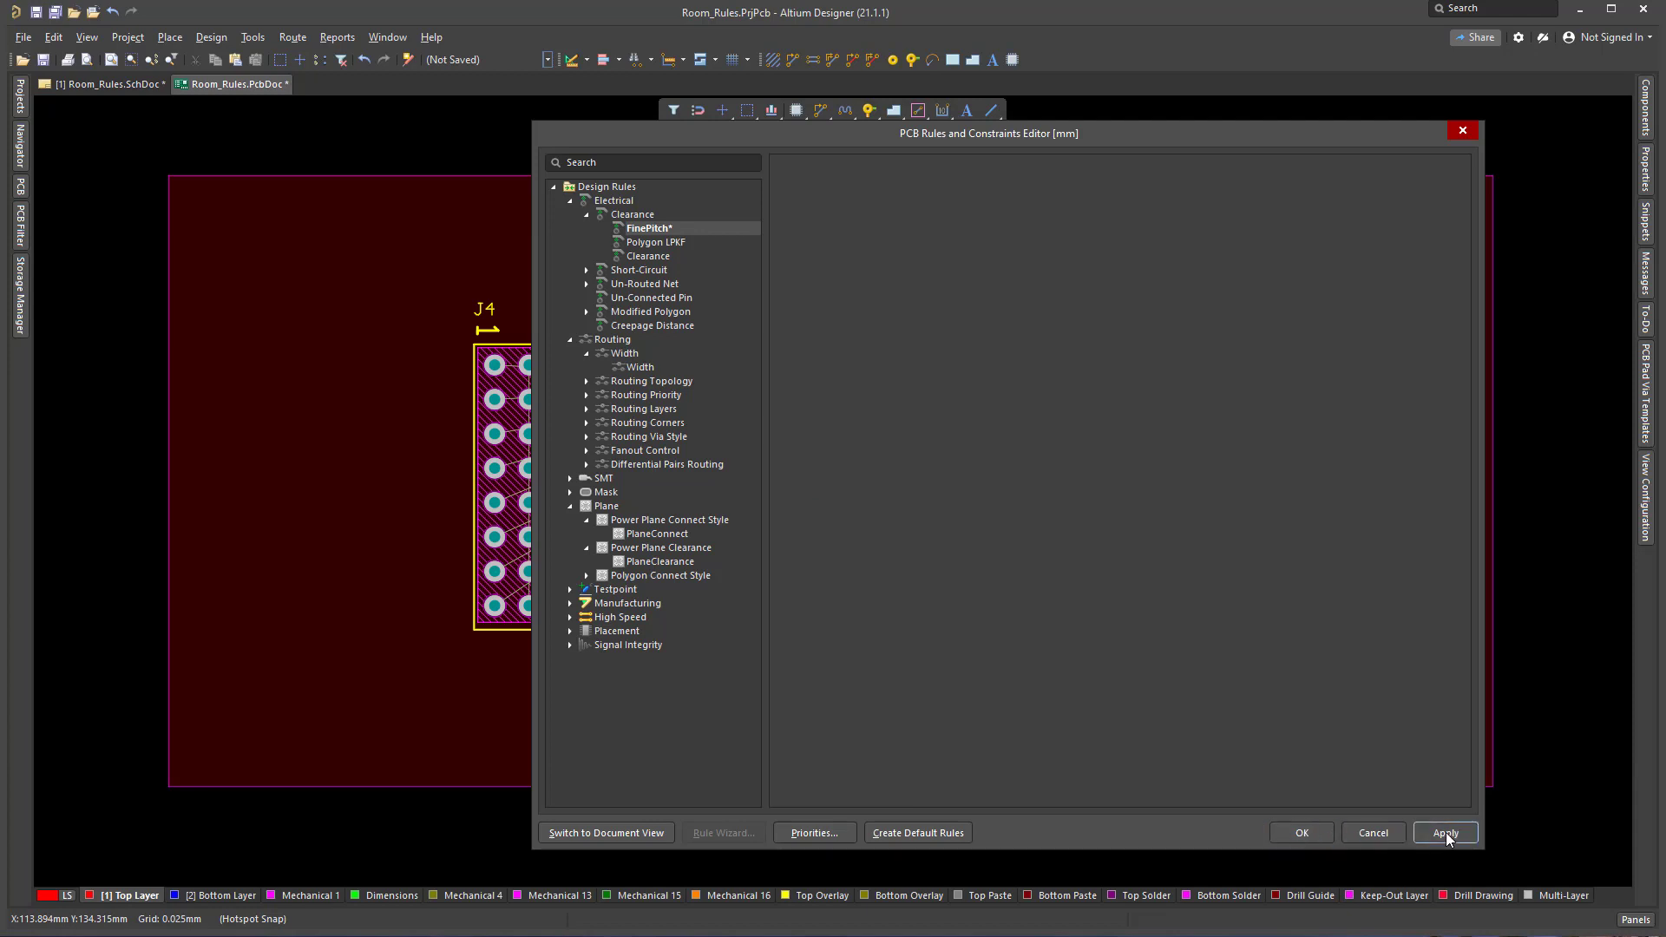
{"action": "left_click", "coordinate": [1302, 833]}
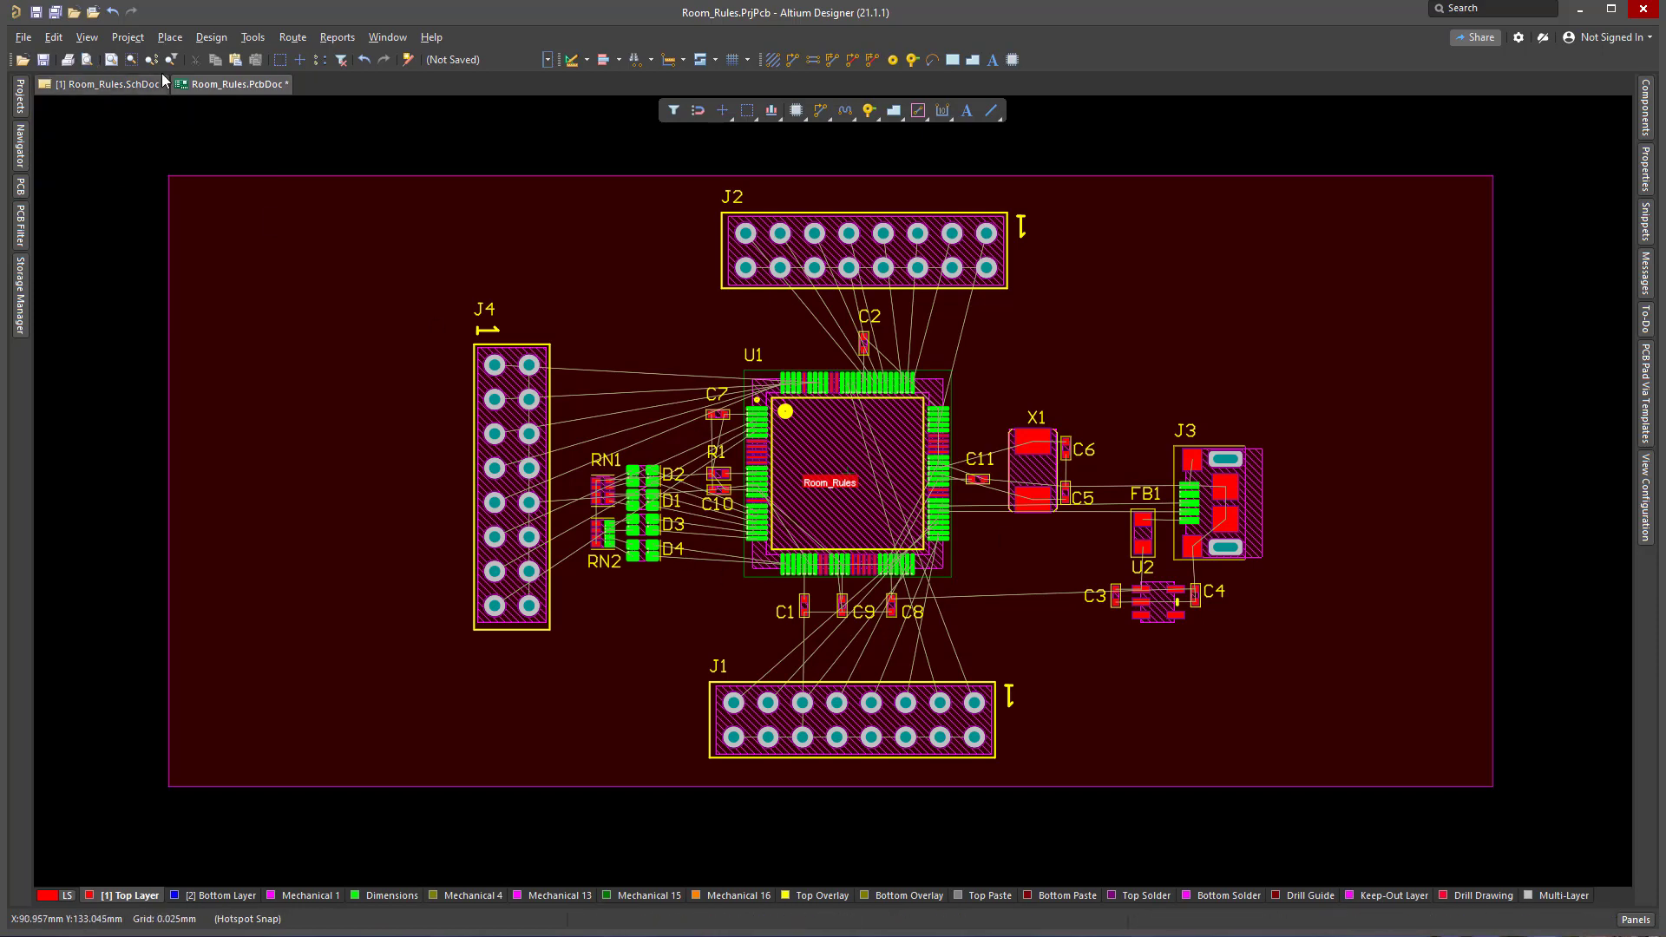
Step: Save the PCB document and add a ClassName parameter with the value FinePitch to resistor network RN2 on the schematic
{"action": "left_click", "coordinate": [44, 59]}
{"action": "left_click", "coordinate": [103, 82]}
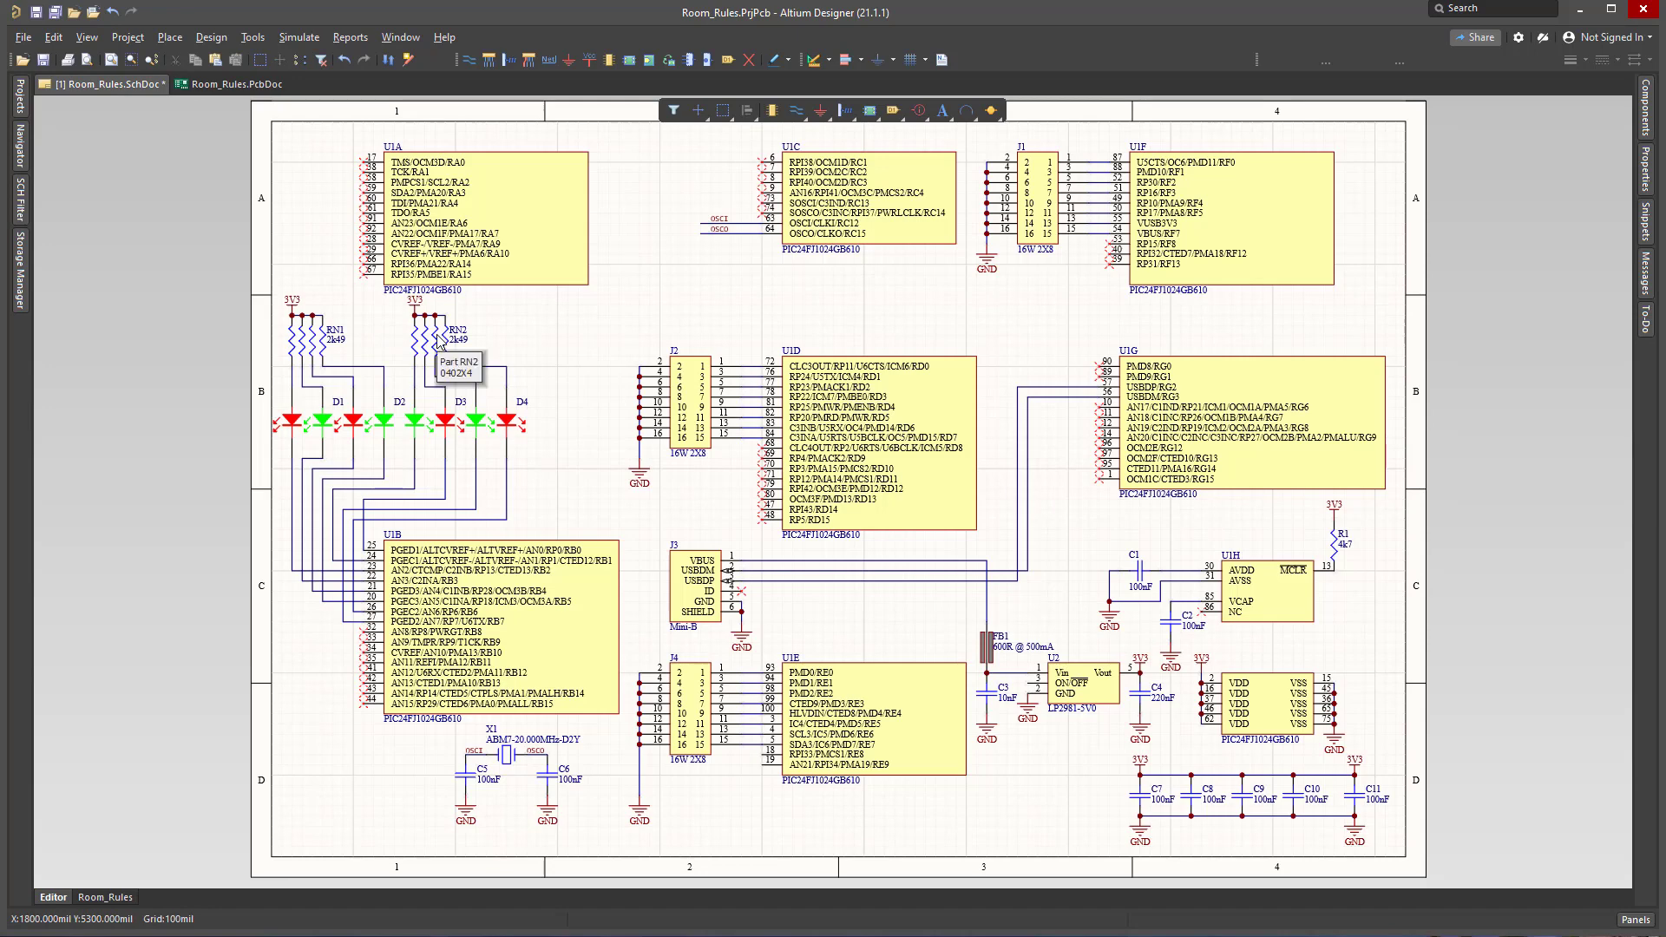
{"action": "left_click", "coordinate": [438, 338]}
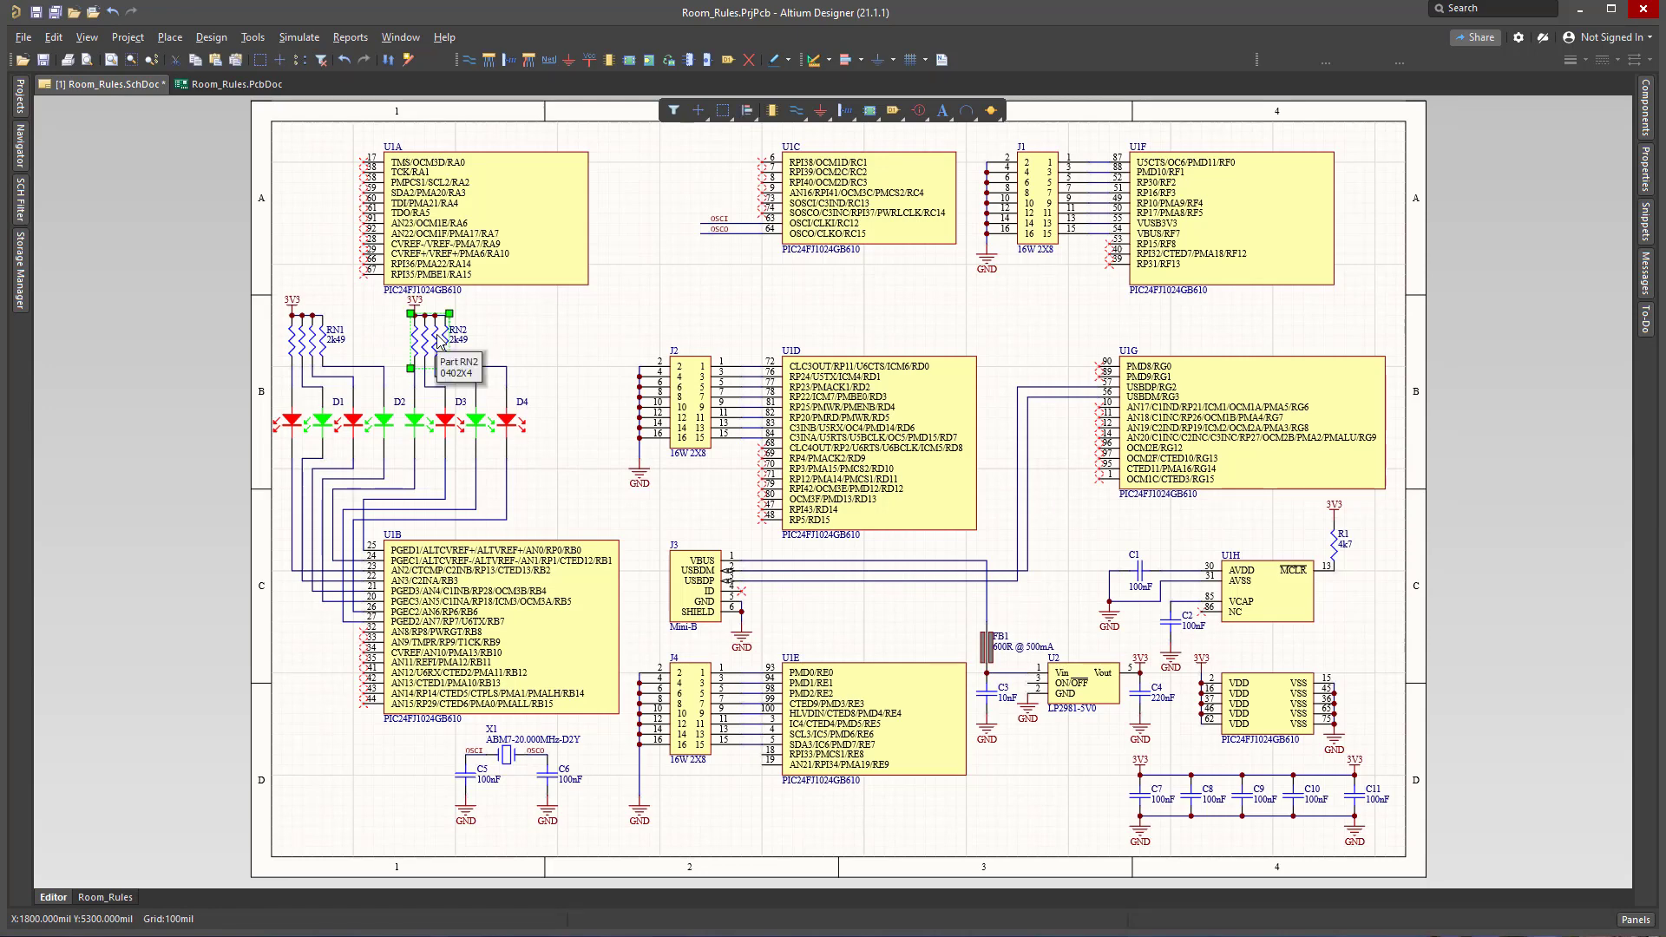
{"action": "double_click", "coordinate": [438, 340]}
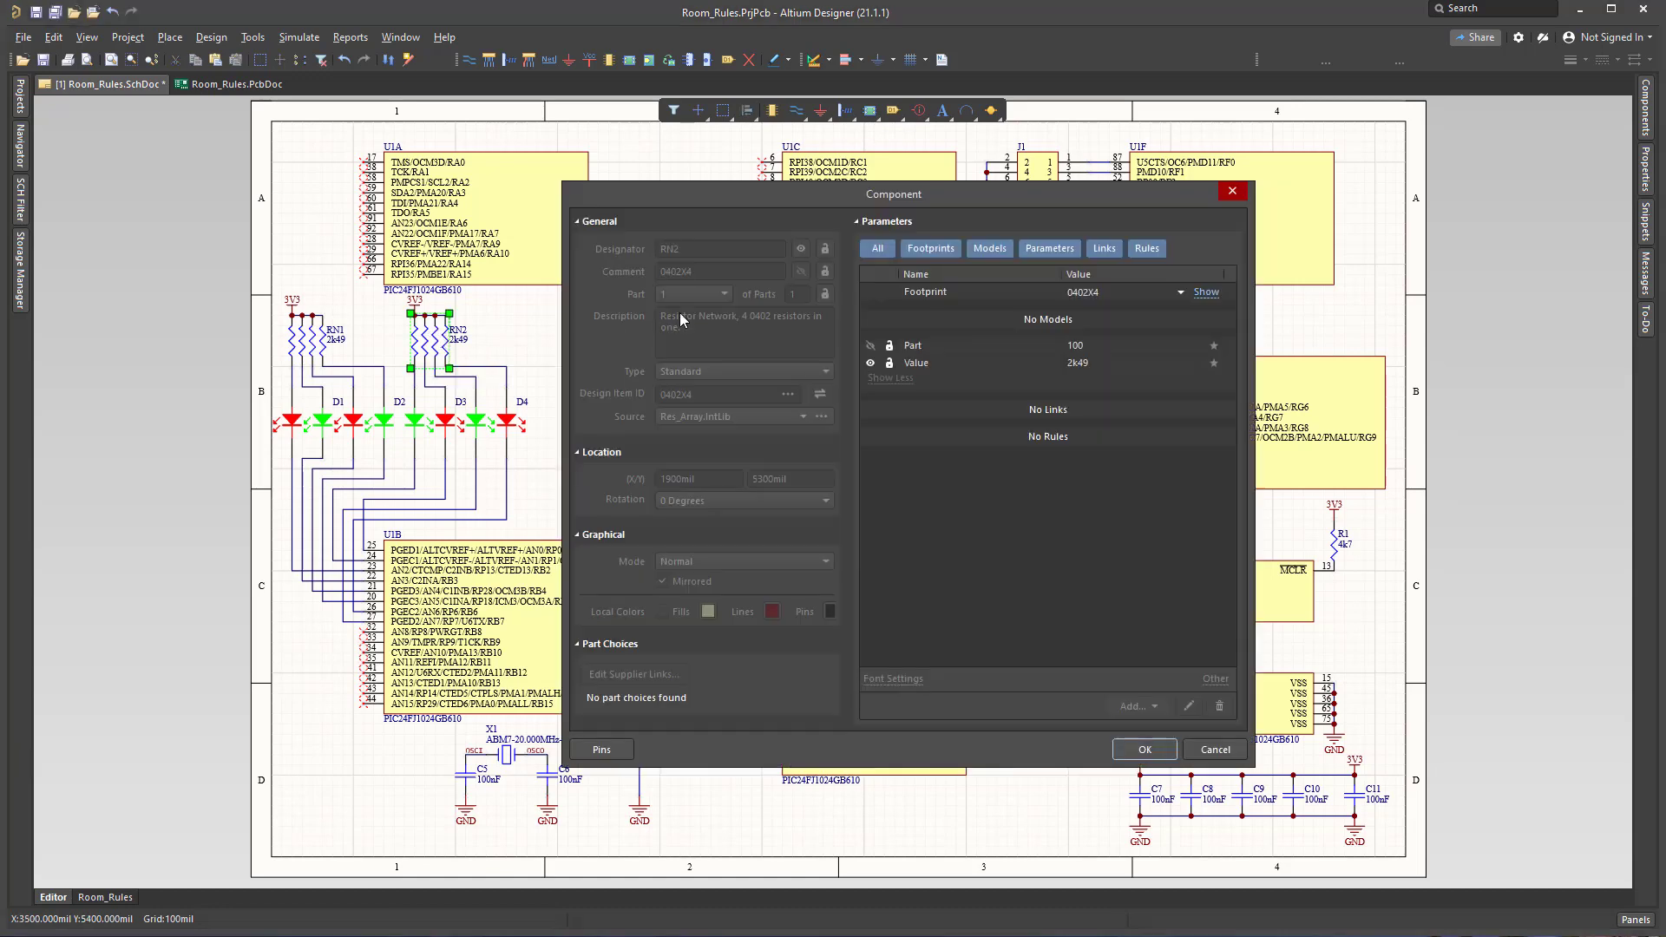
{"action": "left_click", "coordinate": [1137, 706]}
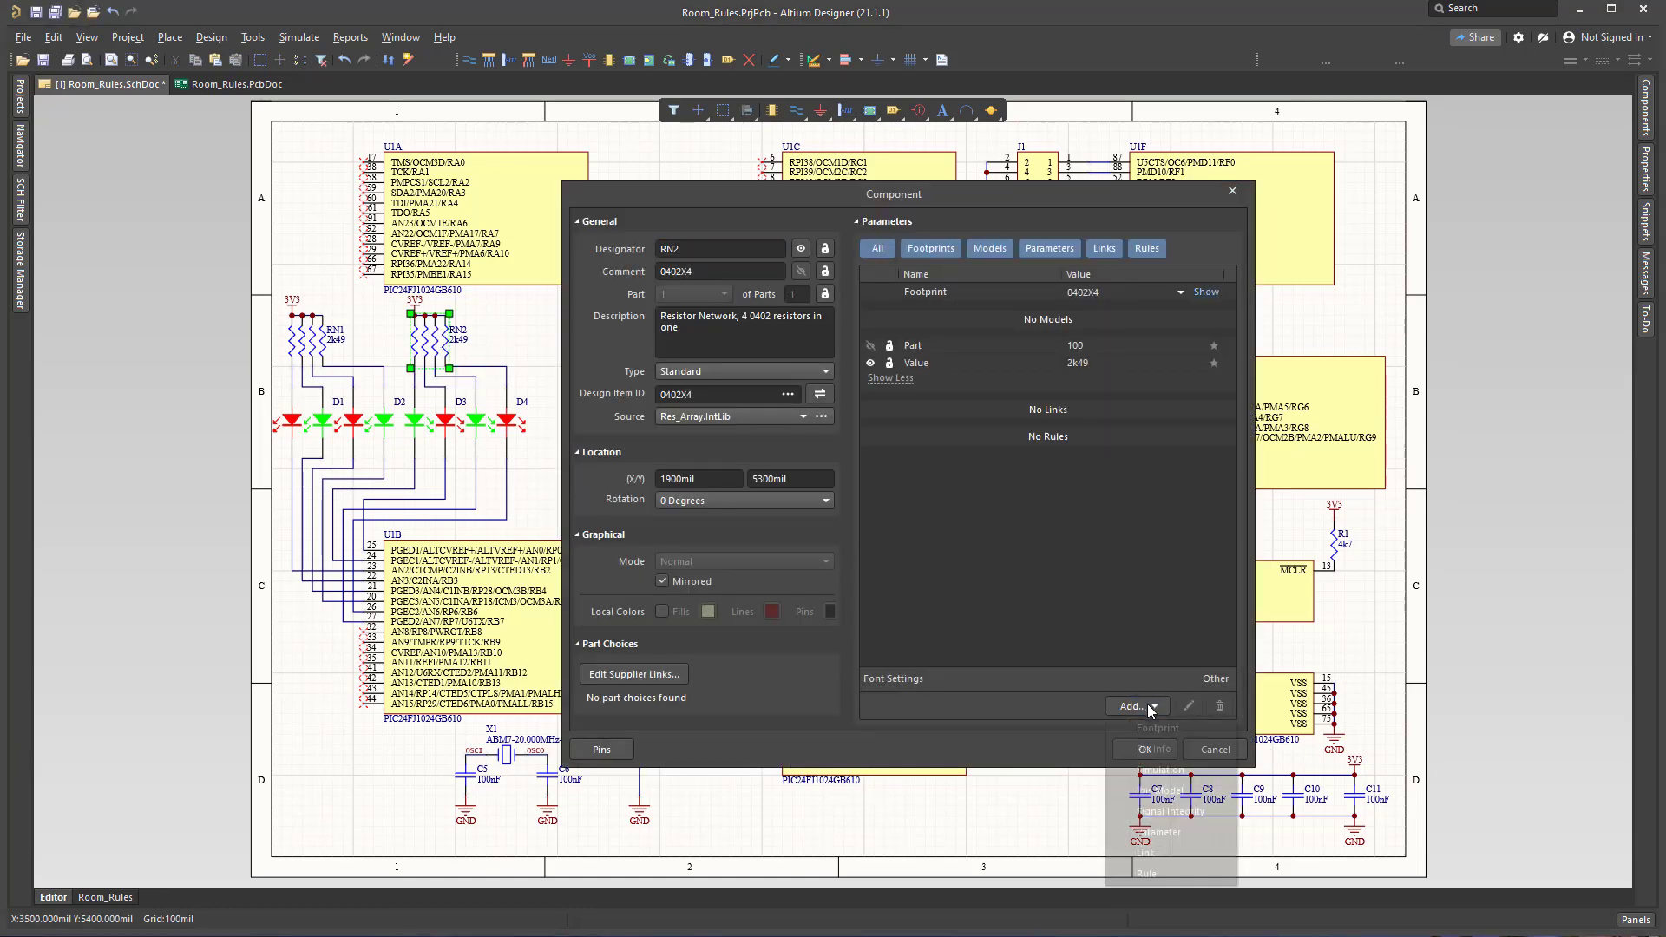
{"action": "left_click", "coordinate": [1175, 830]}
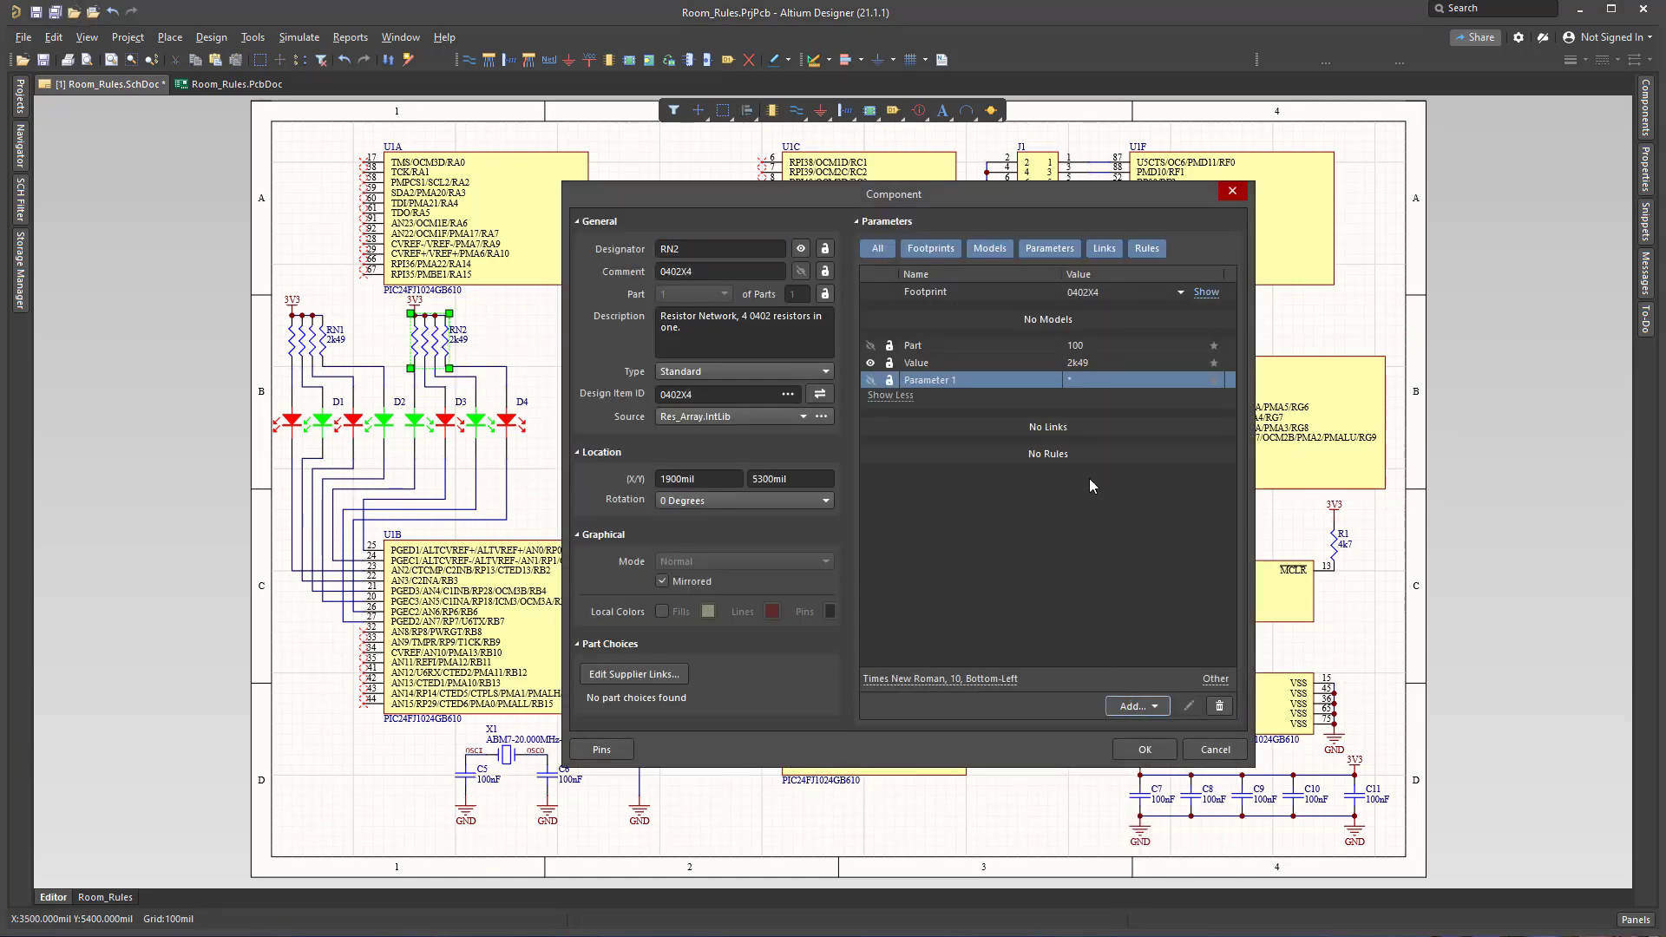
{"action": "left_click", "coordinate": [985, 380]}
{"action": "type", "text": "C"}
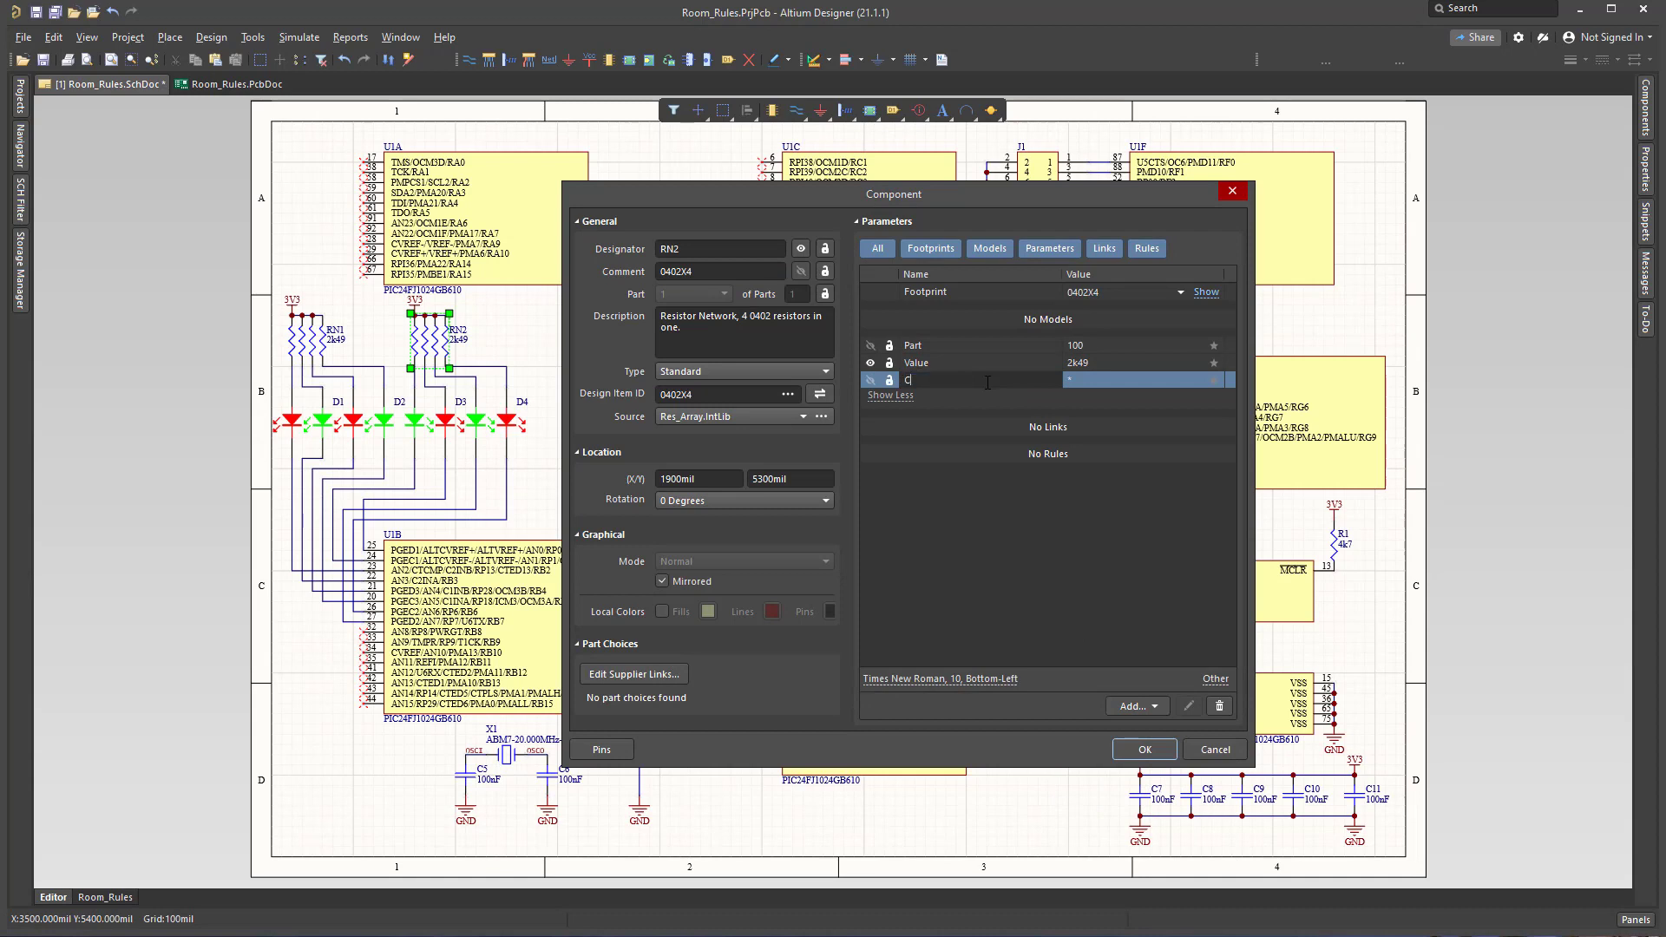
{"action": "type", "text": "lassName"}
{"action": "left_click", "coordinate": [1089, 379]}
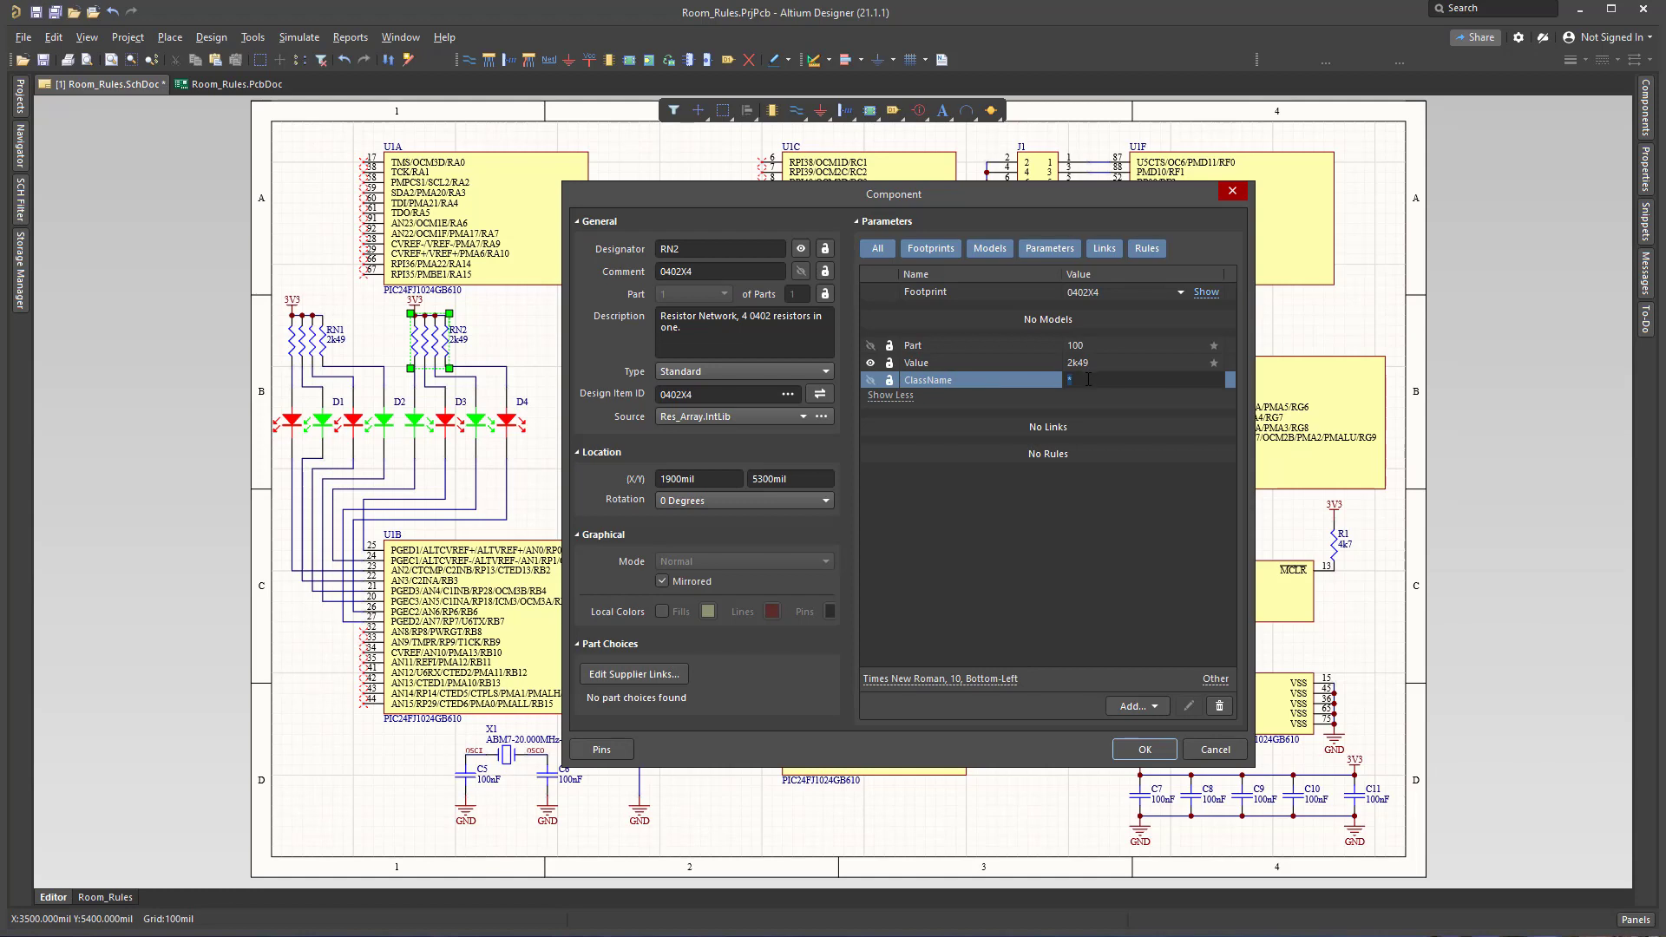
{"action": "type", "text": "FinePitch"}
{"action": "left_click", "coordinate": [1144, 749]}
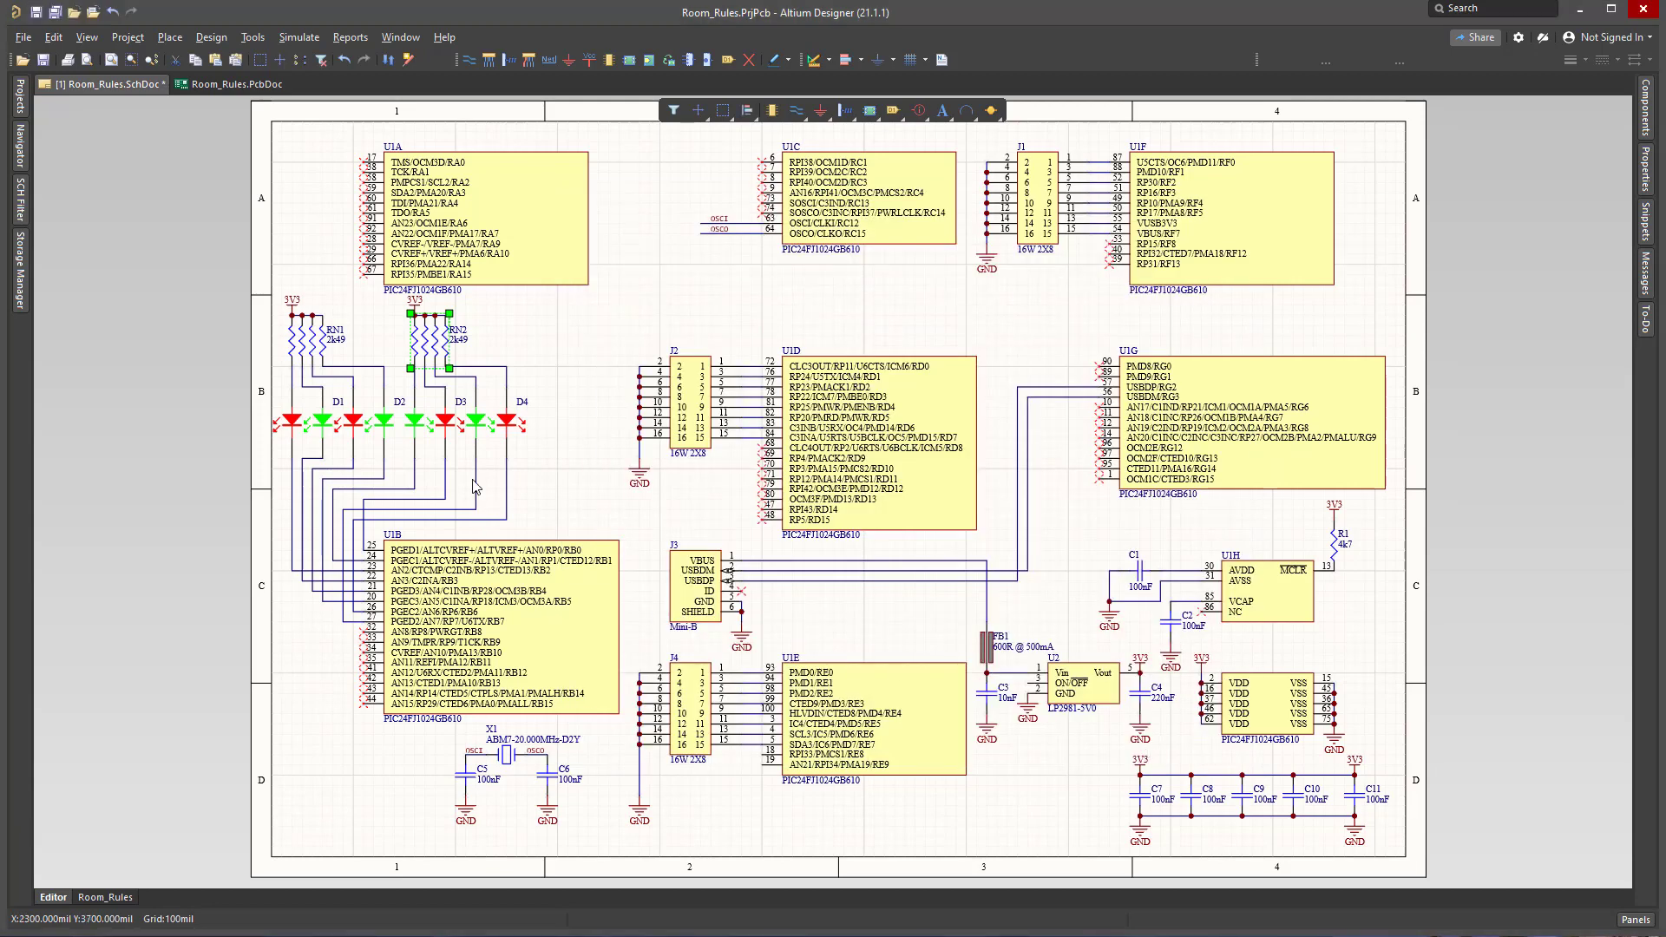
Step: Select all the LEDs similar to D1 by matching the description Generic 0603 RED/GREEN LED as Same
{"action": "left_click", "coordinate": [309, 430]}
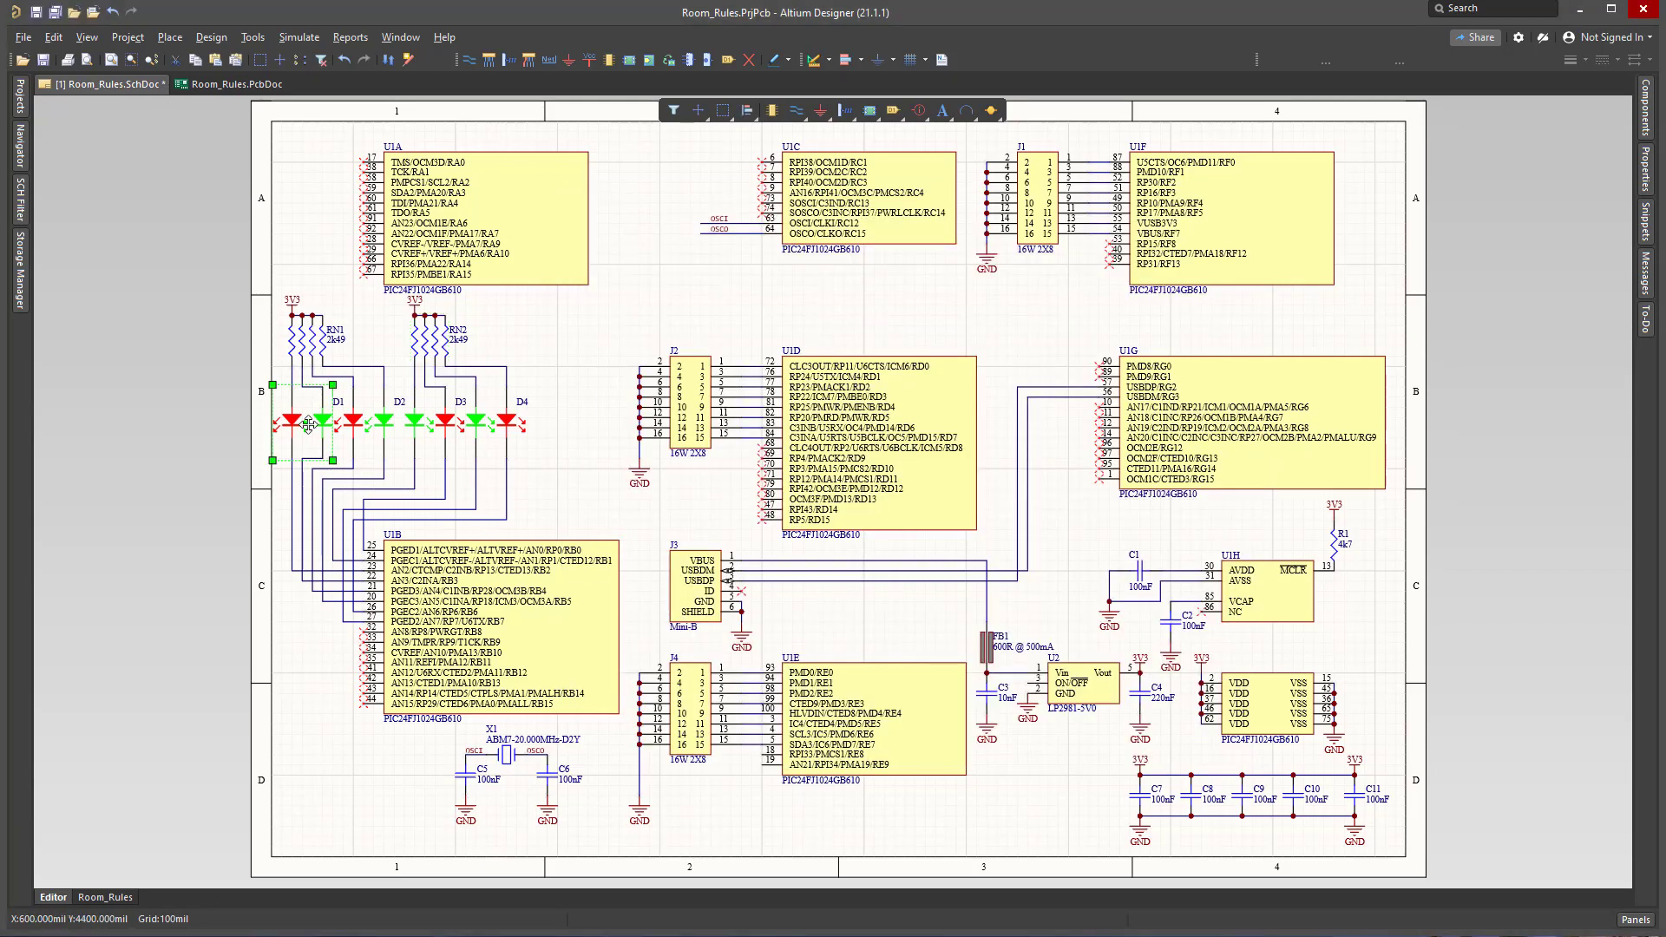
{"action": "right_click", "coordinate": [307, 424]}
{"action": "left_click", "coordinate": [329, 436]}
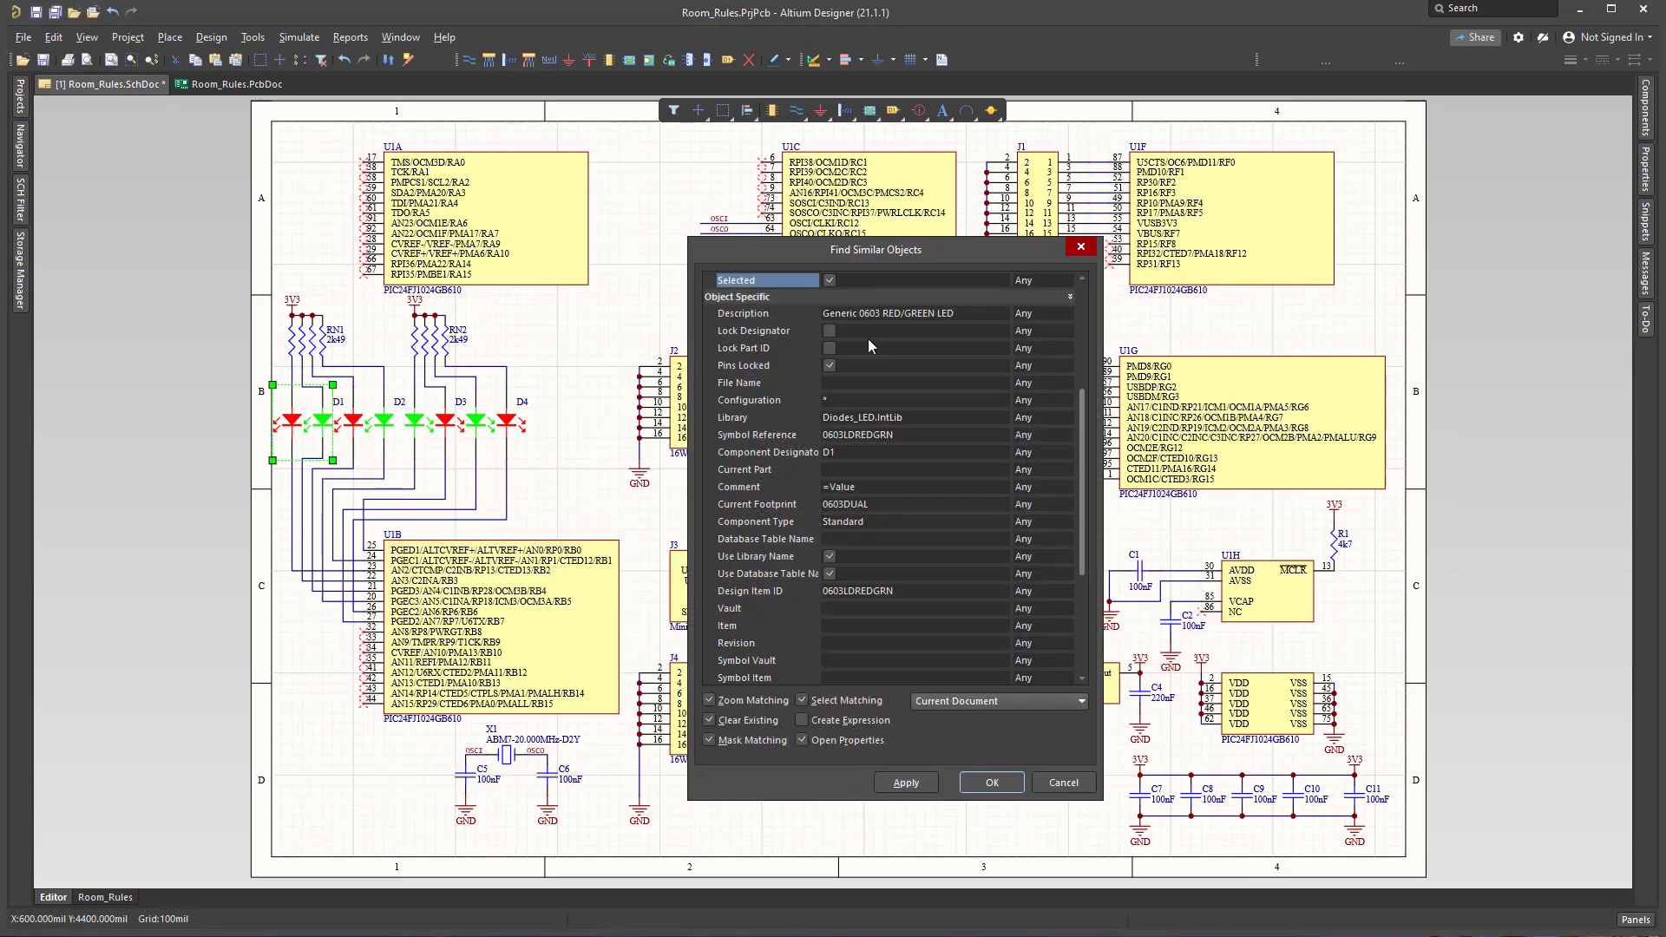
{"action": "left_click", "coordinate": [1048, 419]}
{"action": "left_click", "coordinate": [1045, 314]}
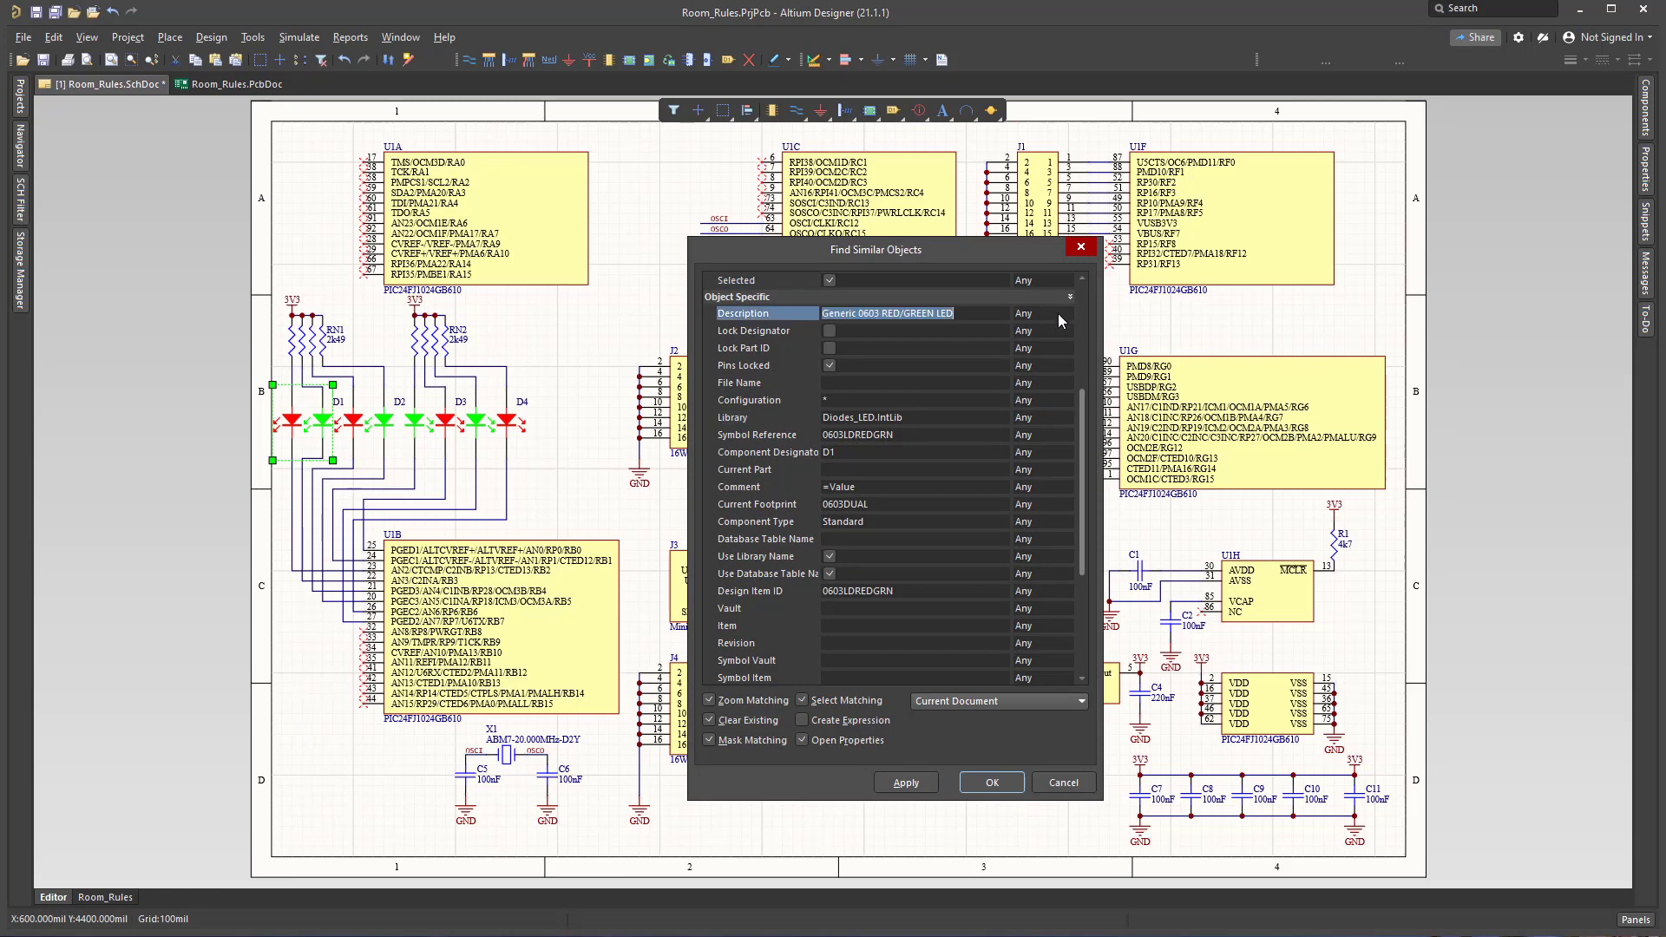
{"action": "left_click", "coordinate": [1065, 313]}
{"action": "left_click", "coordinate": [1029, 343]}
{"action": "left_click", "coordinate": [903, 782]}
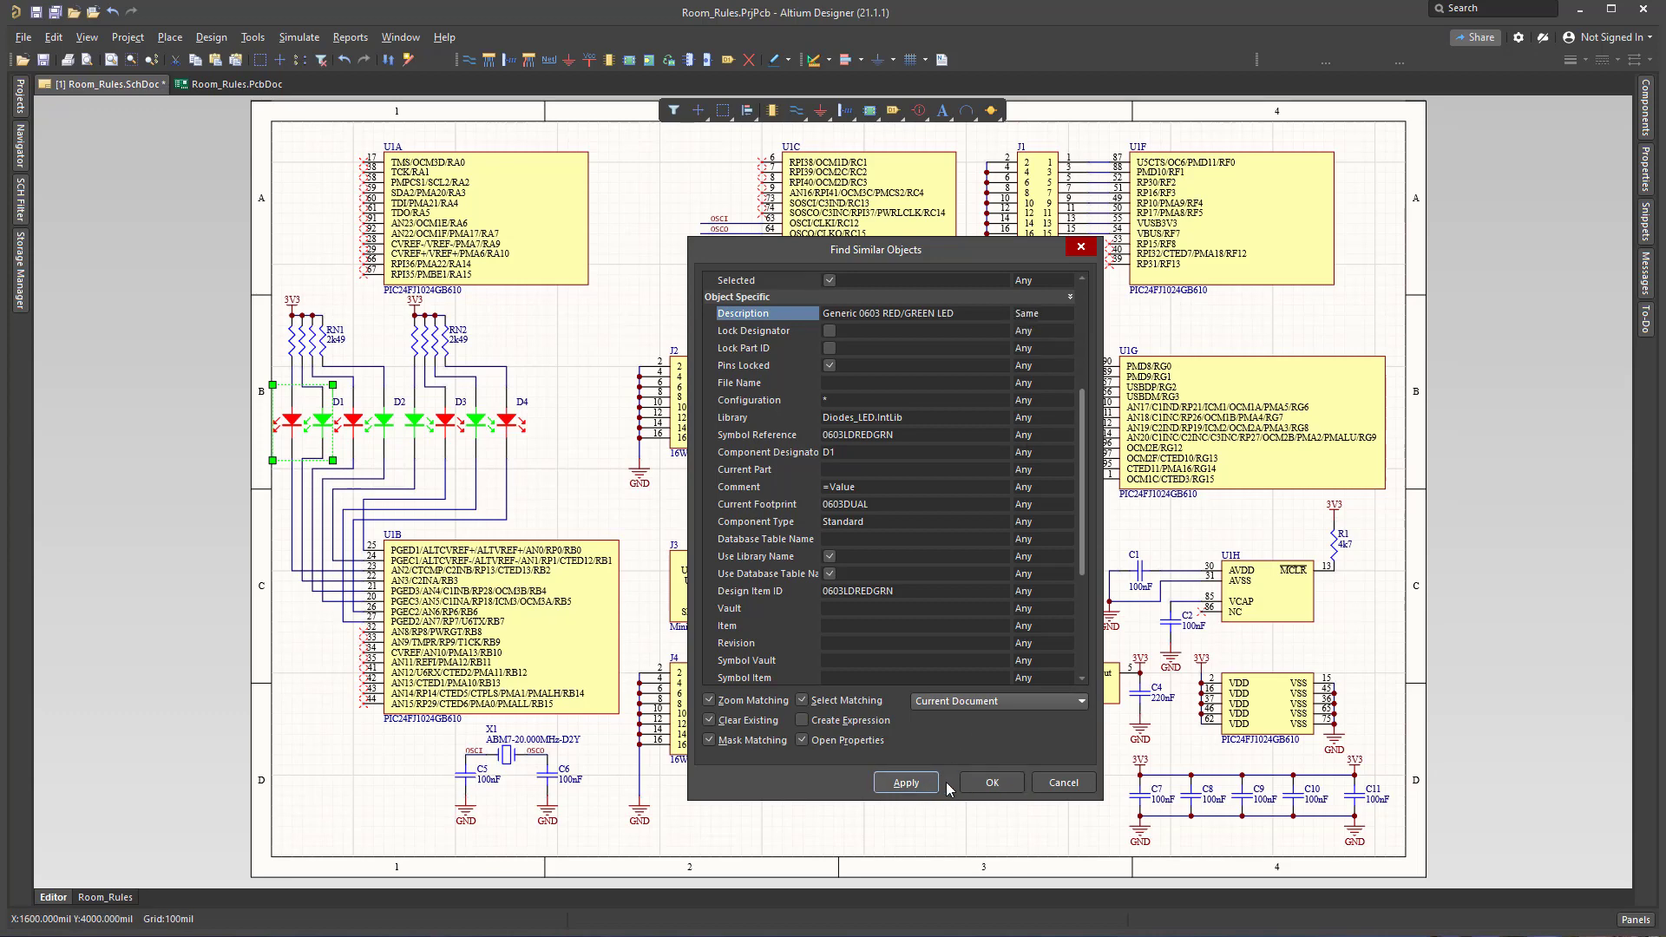
{"action": "left_click", "coordinate": [986, 780]}
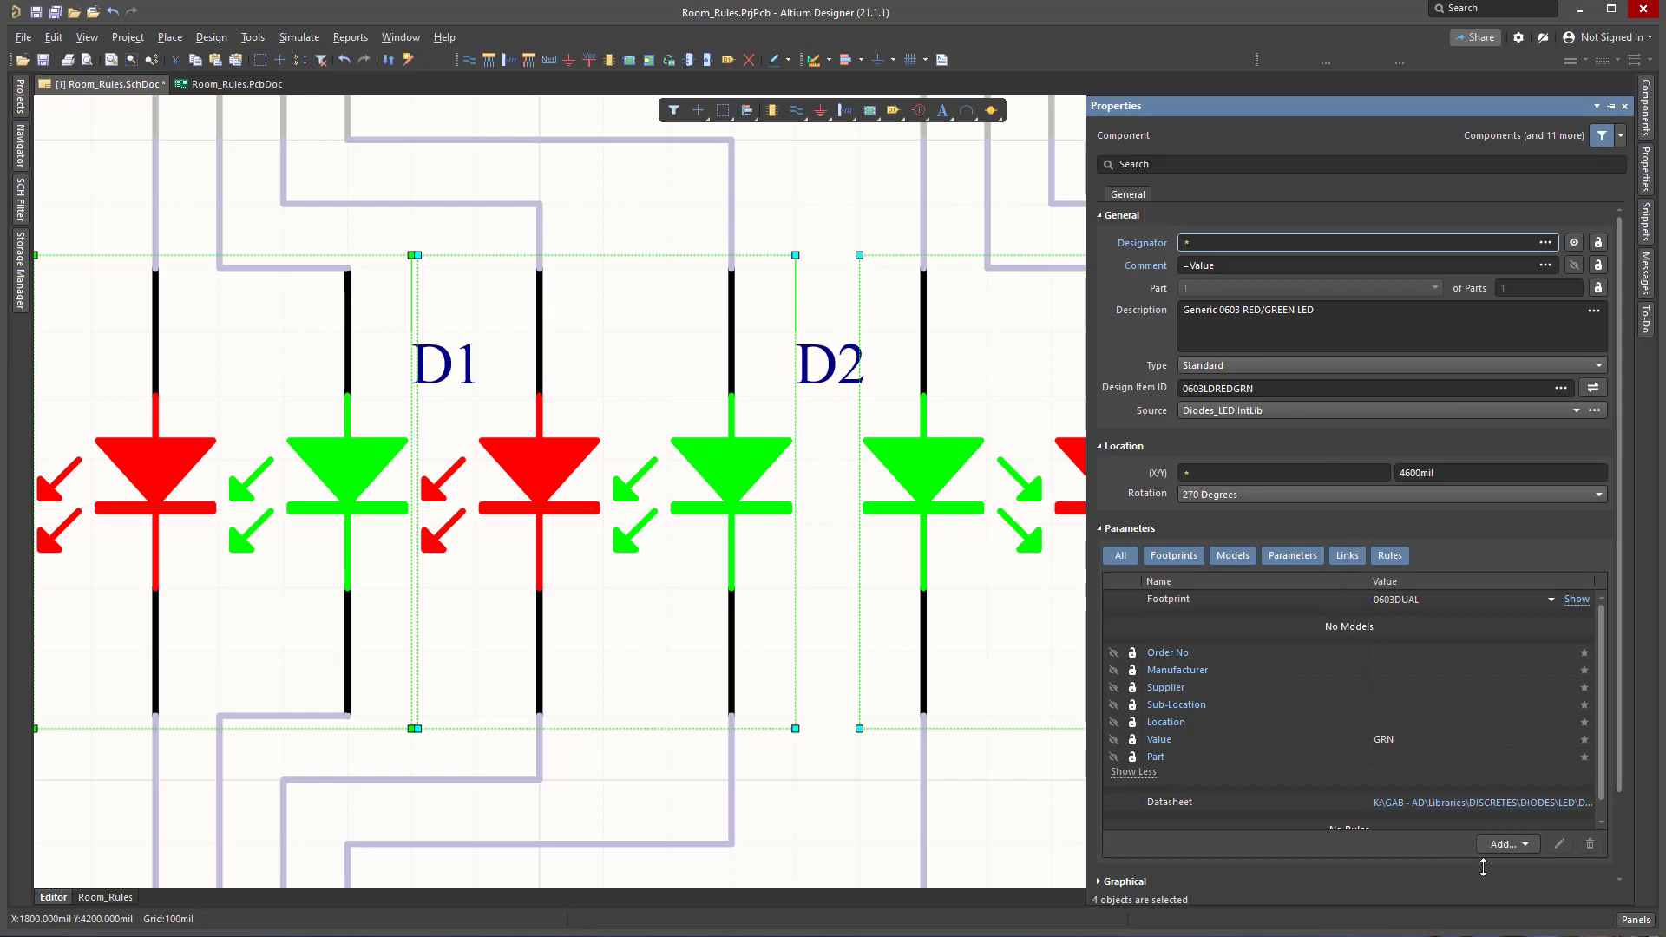
Step: Add a ClassName parameter with the value FinePitch to all the selected LEDs at once
{"action": "left_click", "coordinate": [1522, 845]}
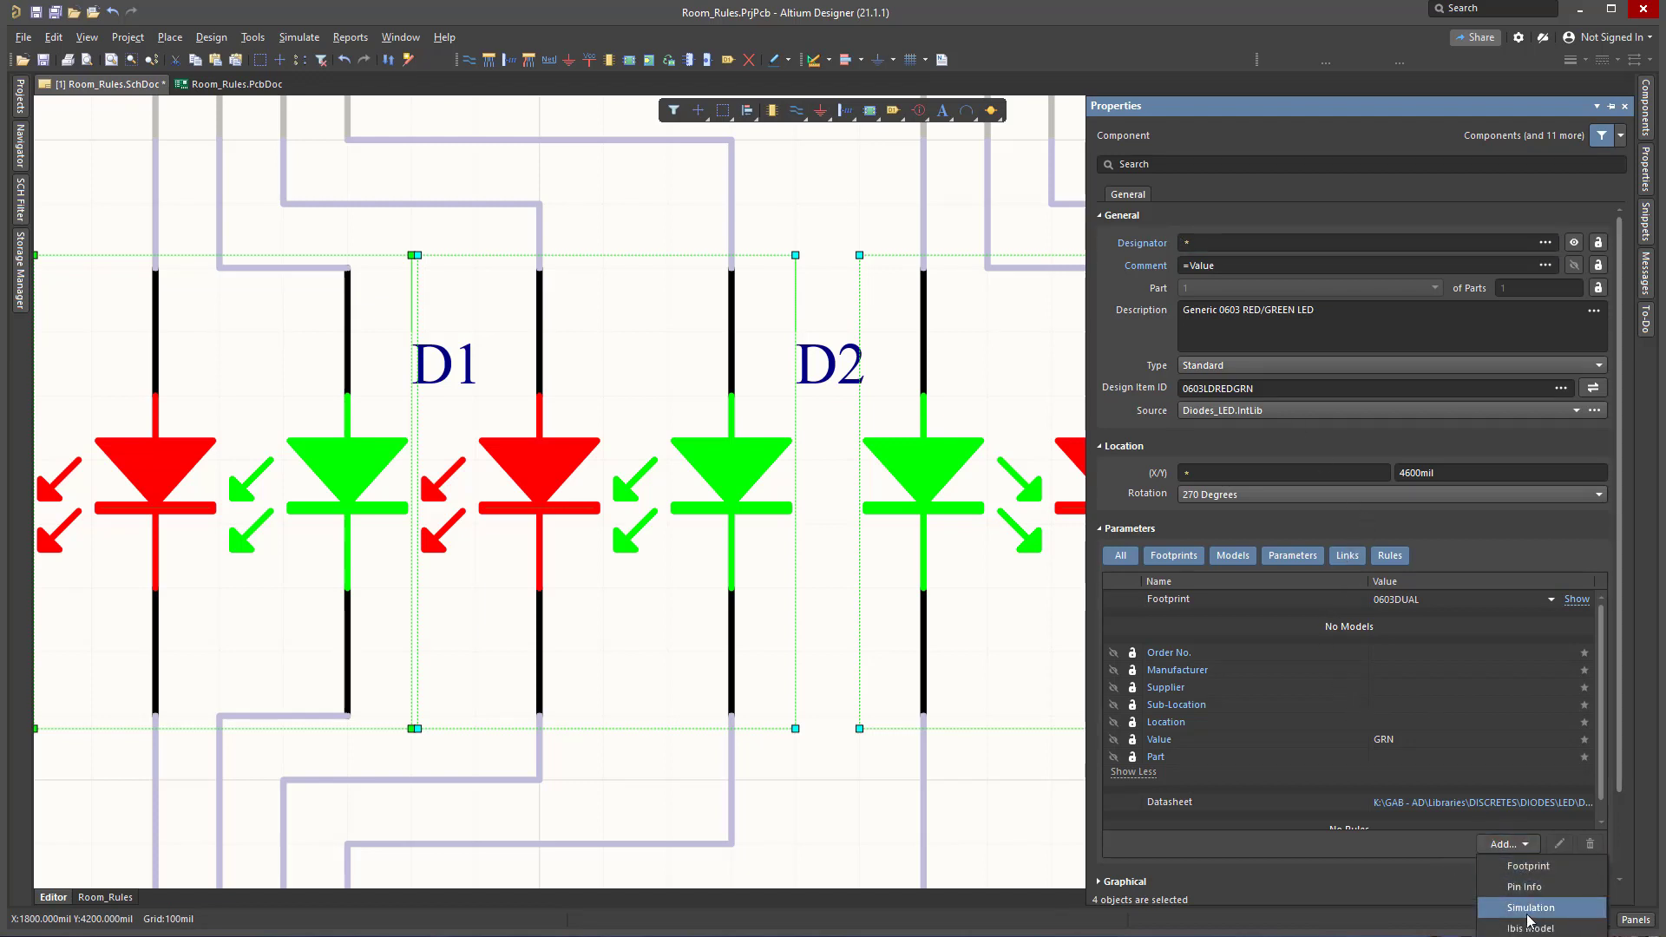
{"action": "left_click", "coordinate": [1621, 744]}
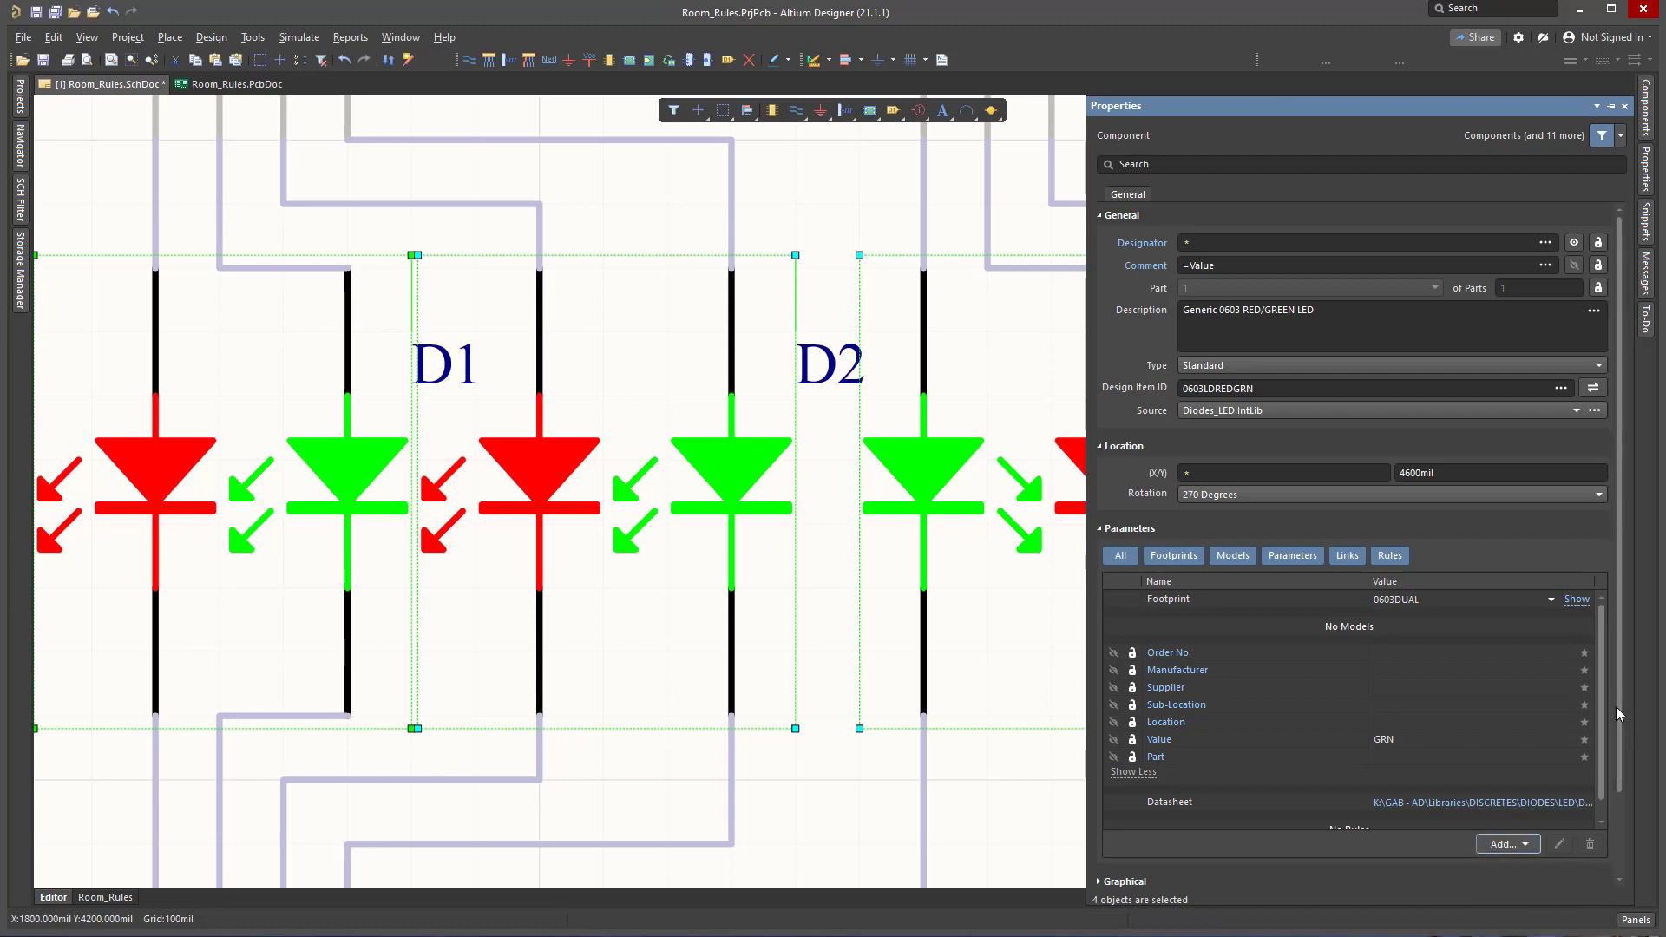
{"action": "left_click_drag", "start_coordinate": [1616, 706], "coordinate": [1622, 793]}
{"action": "left_click", "coordinate": [1532, 750]}
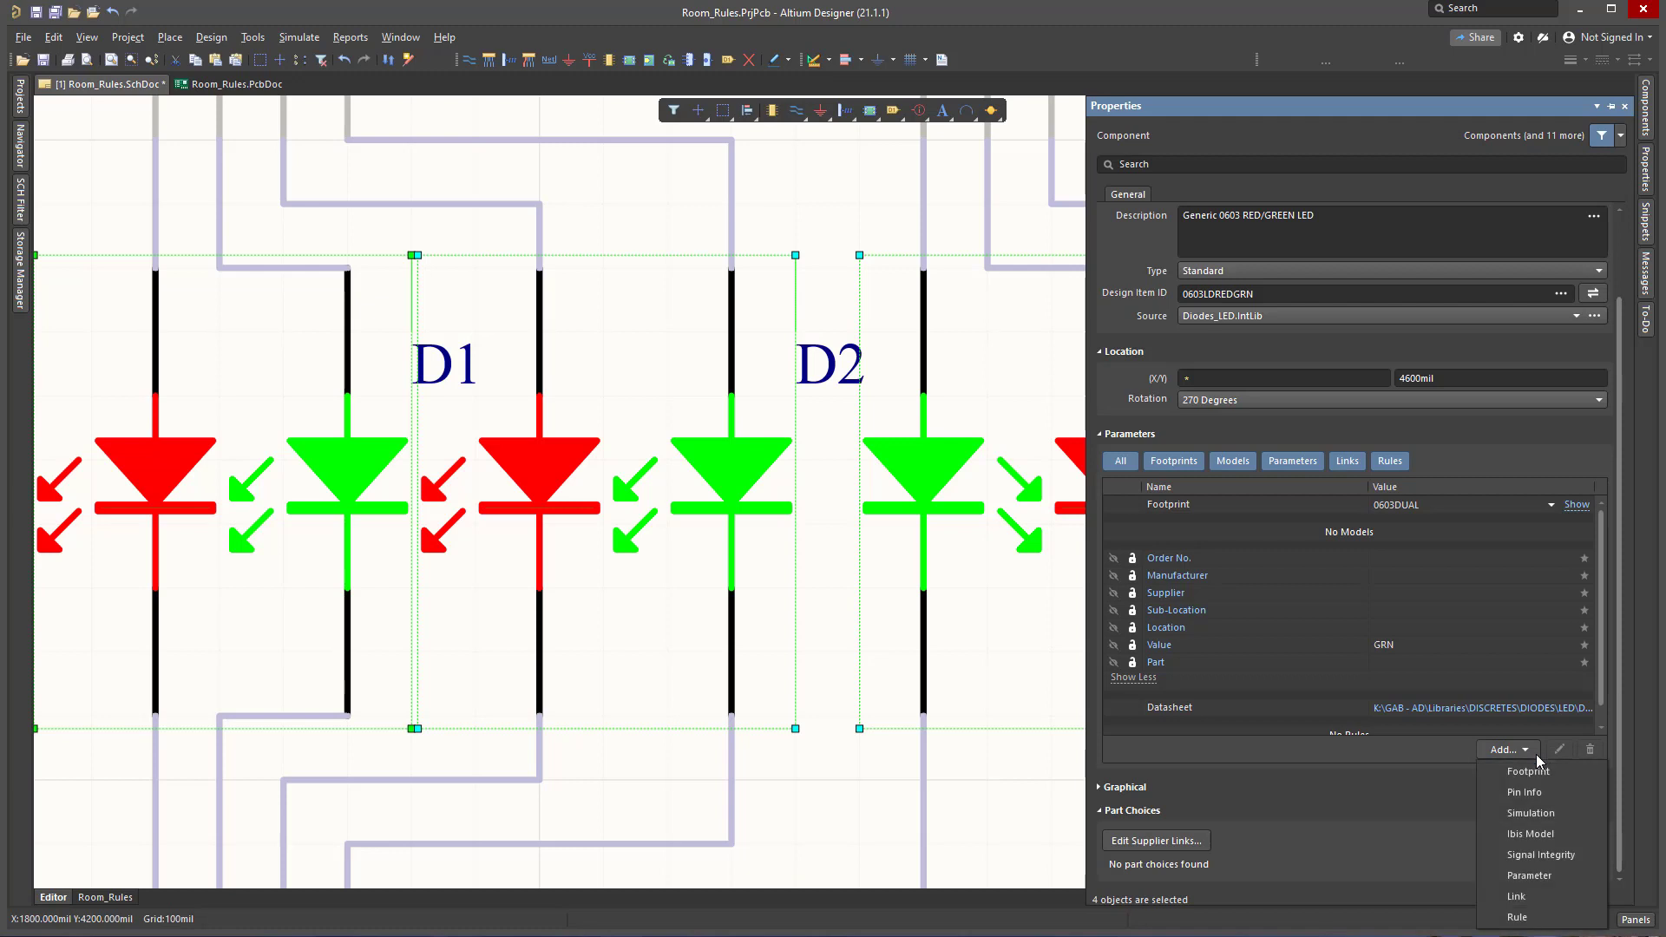
{"action": "left_click", "coordinate": [1539, 877]}
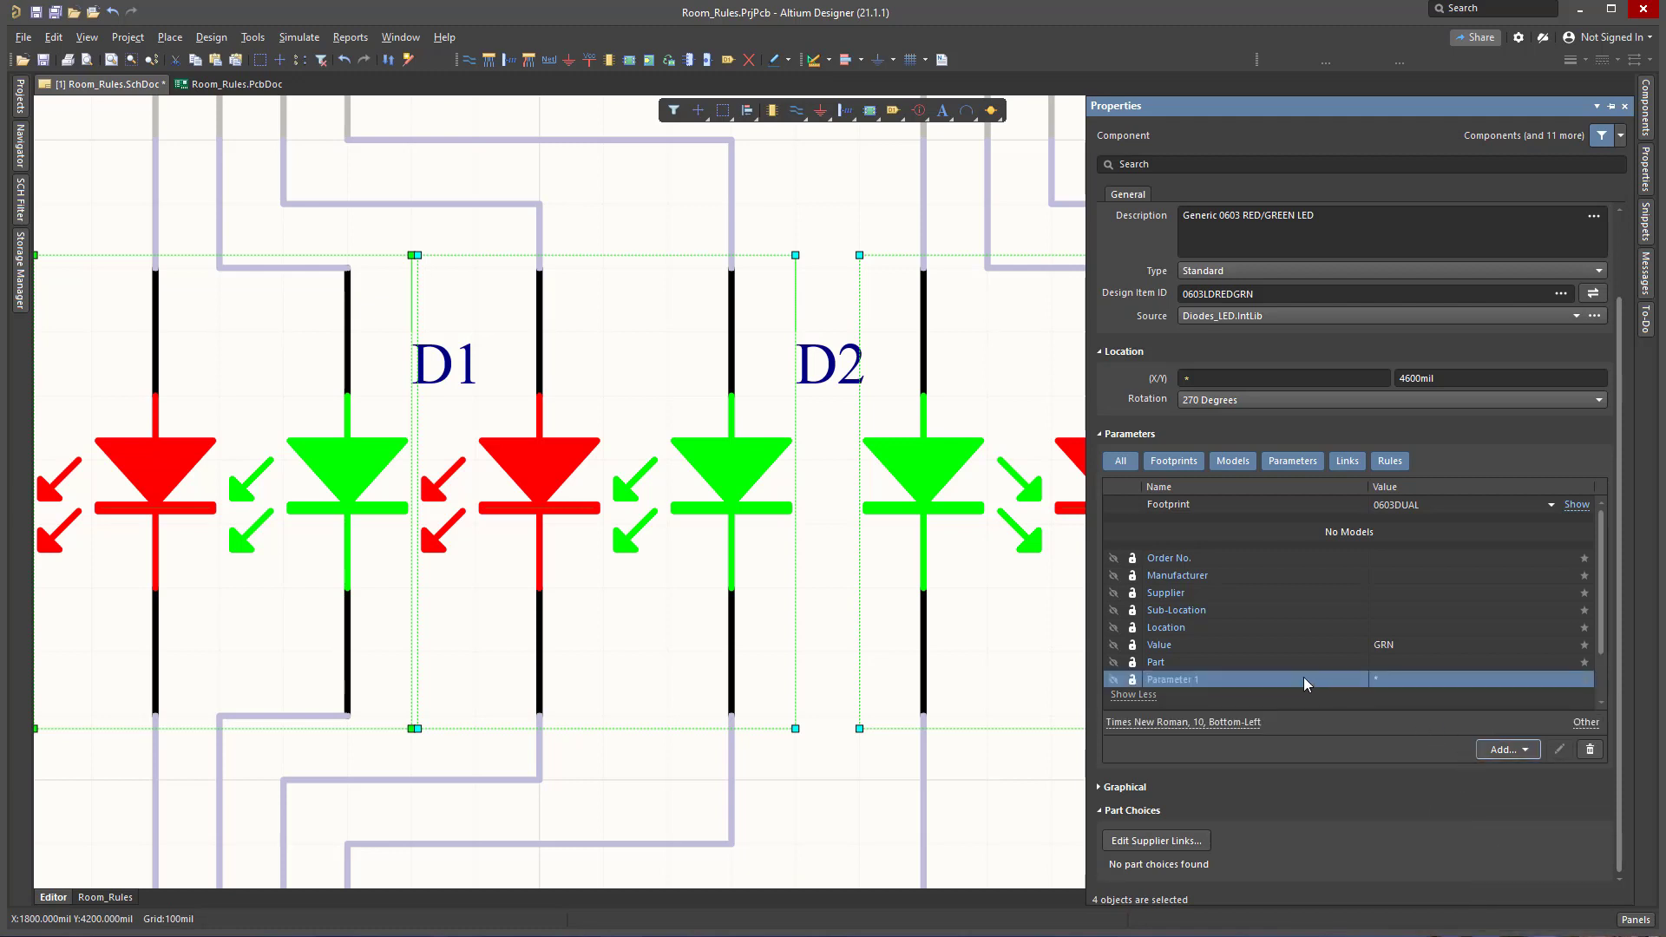
{"action": "type", "text": "C"}
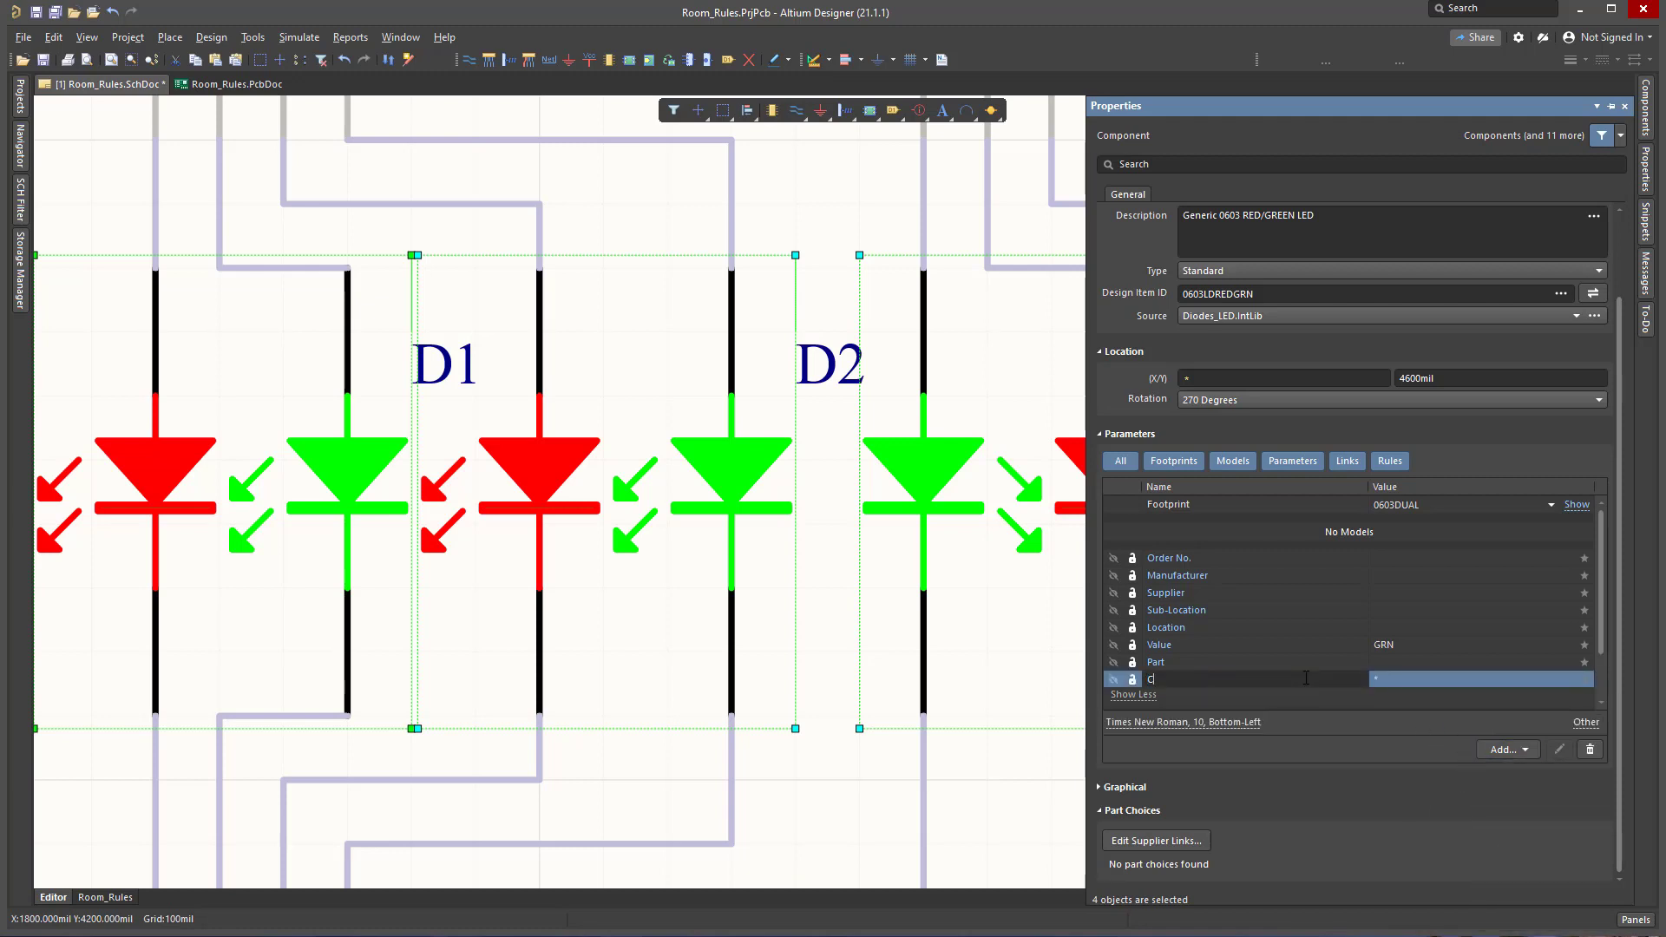
{"action": "type", "text": "lassName"}
{"action": "left_click", "coordinate": [1397, 675]}
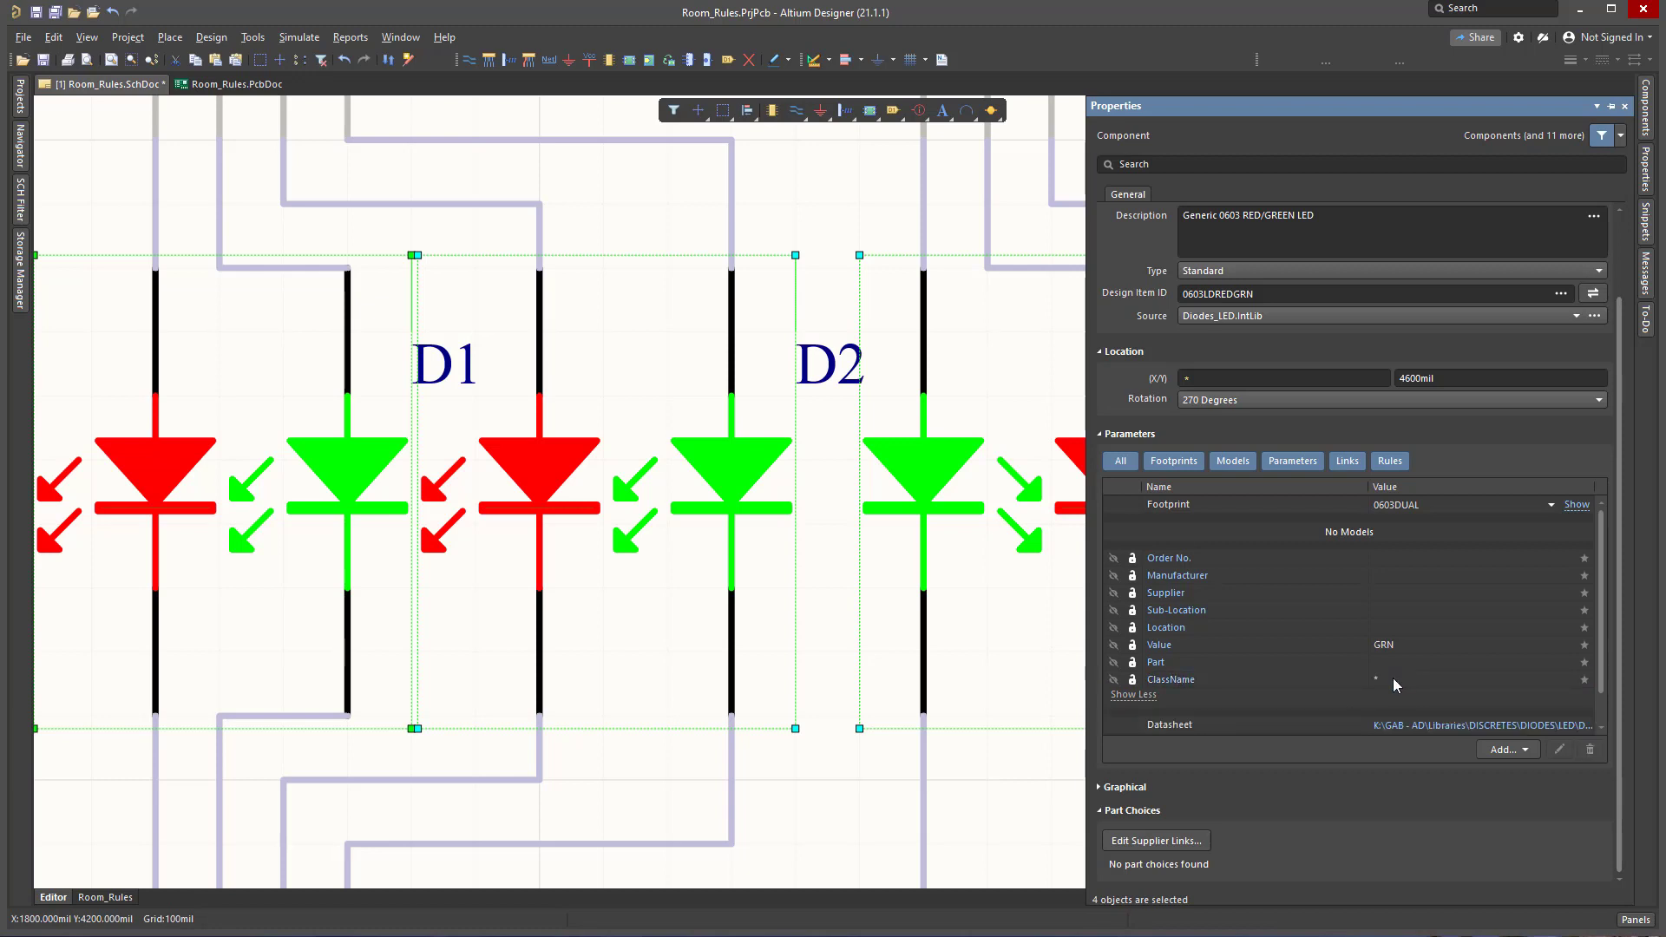
{"action": "type", "text": "Fine"}
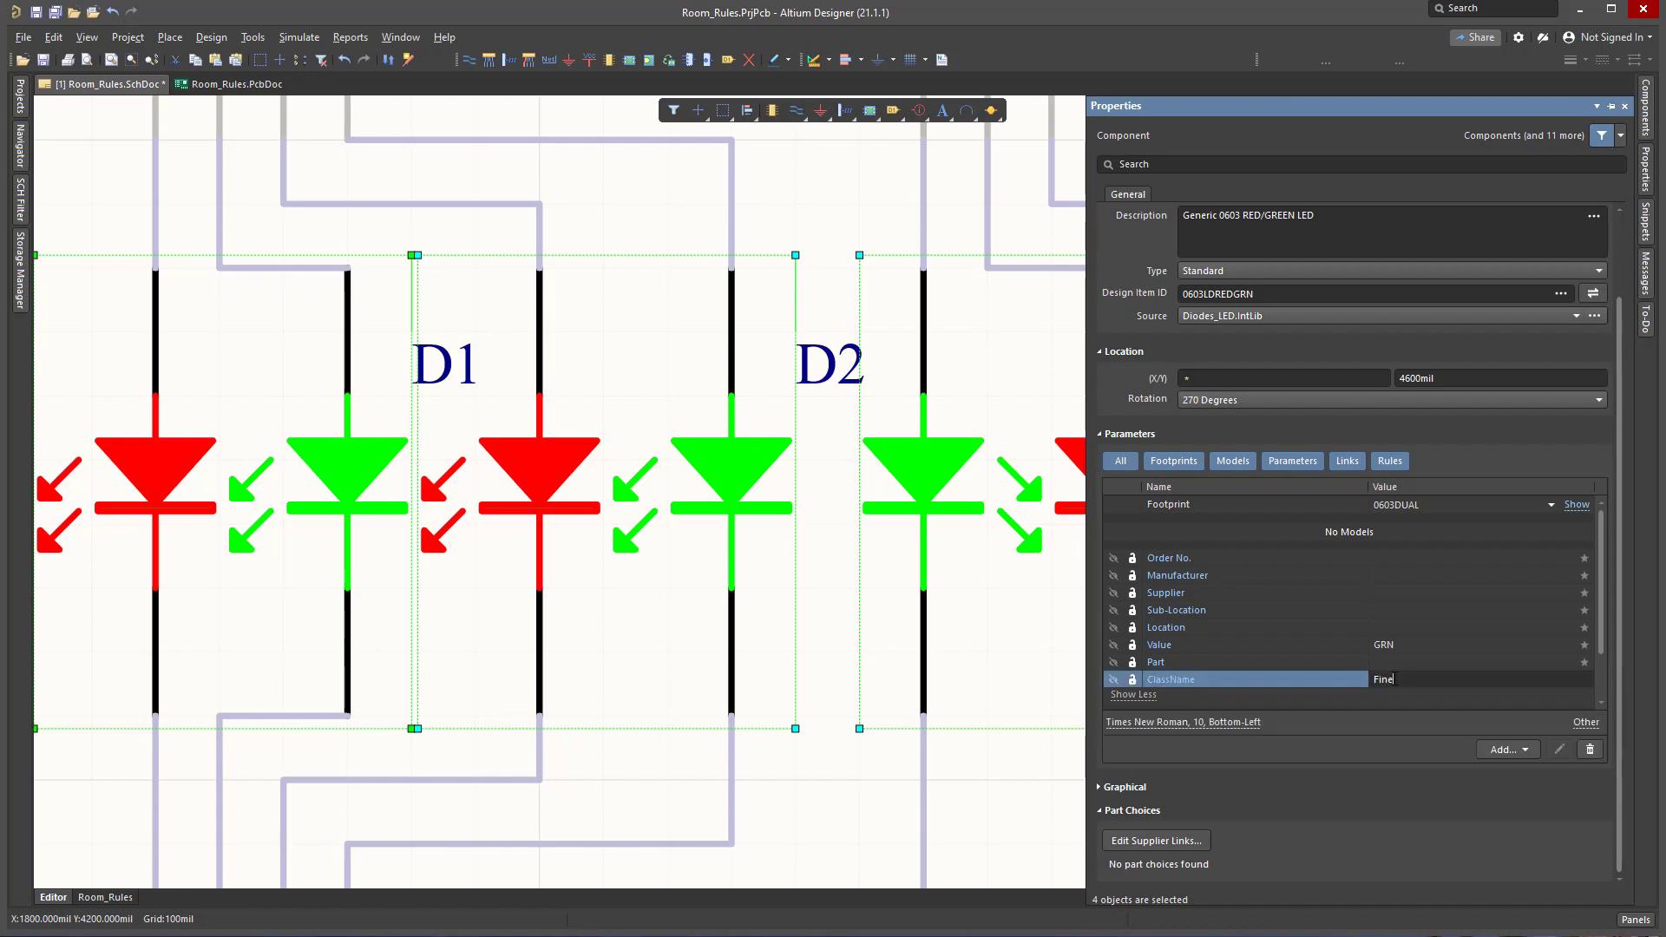
{"action": "type", "text": "Pitch"}
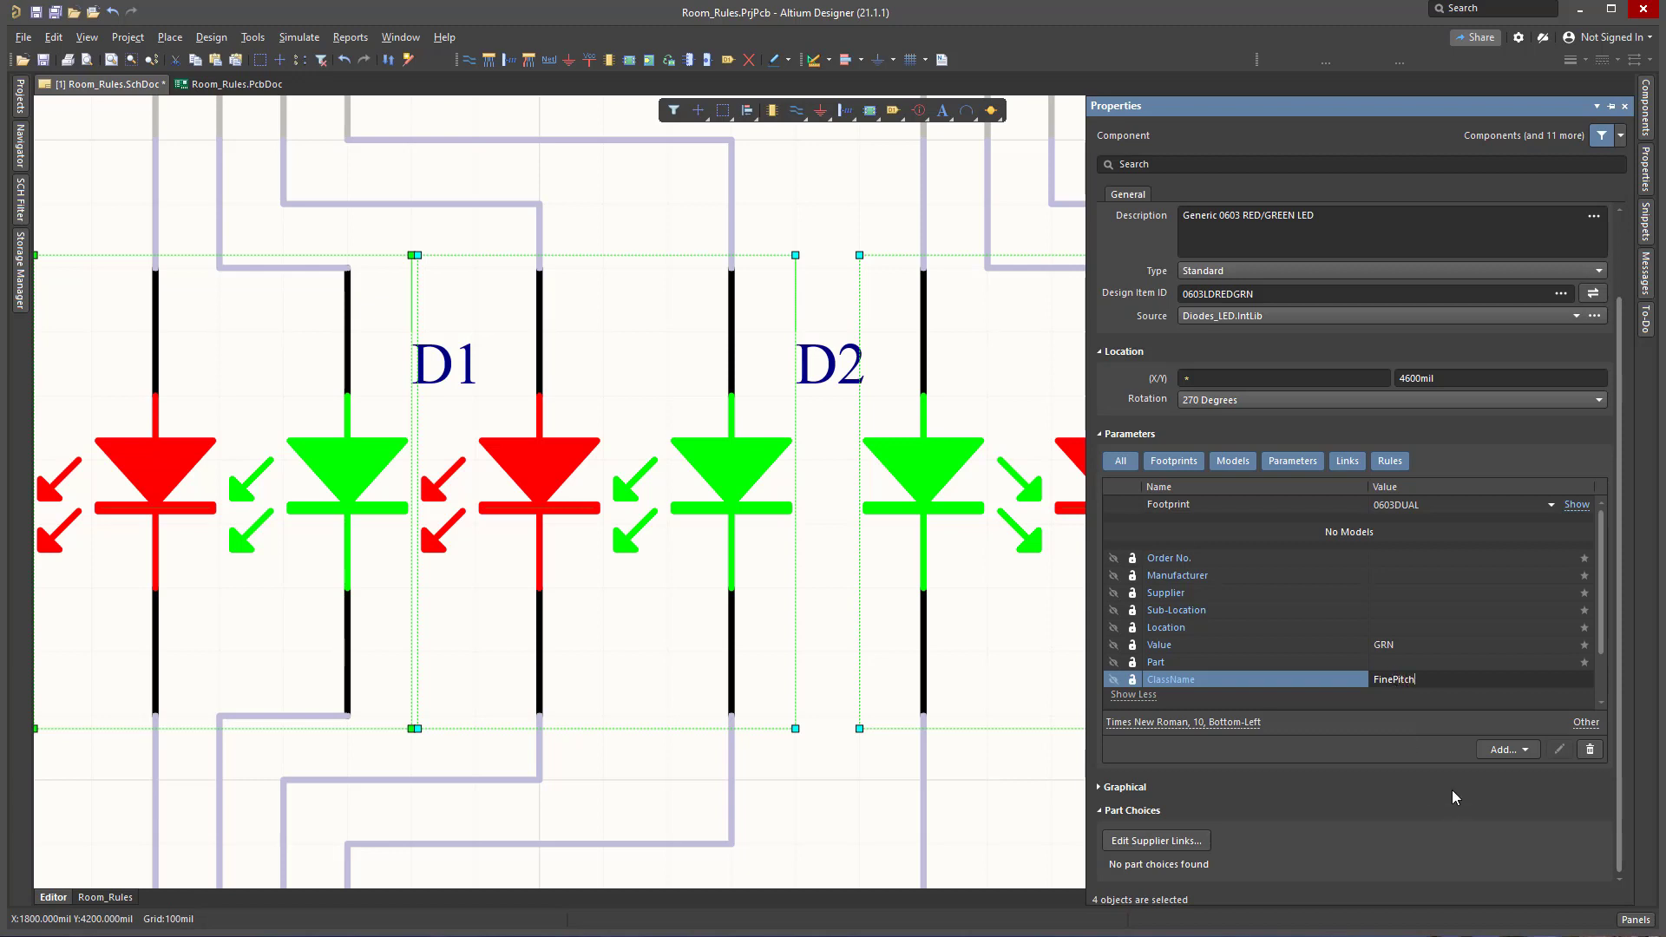
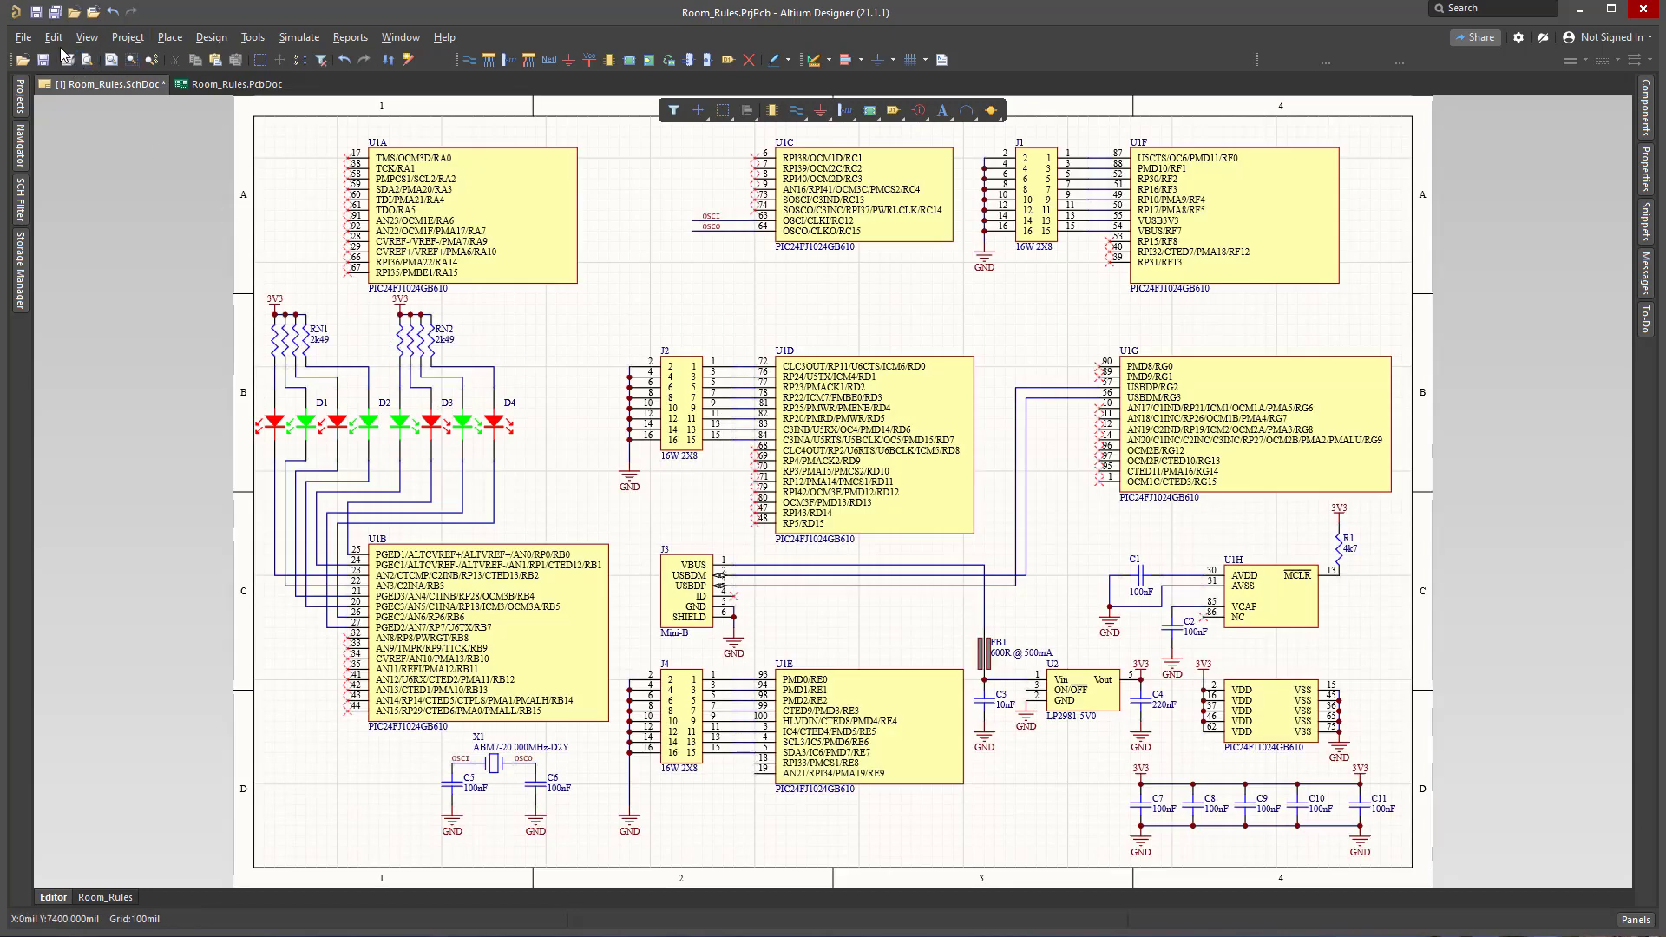
Step: Import the ClassName changes and FinePitch class members D1–D4 and RN2 into the PCB, validating and executing the change order
{"action": "left_click", "coordinate": [219, 83]}
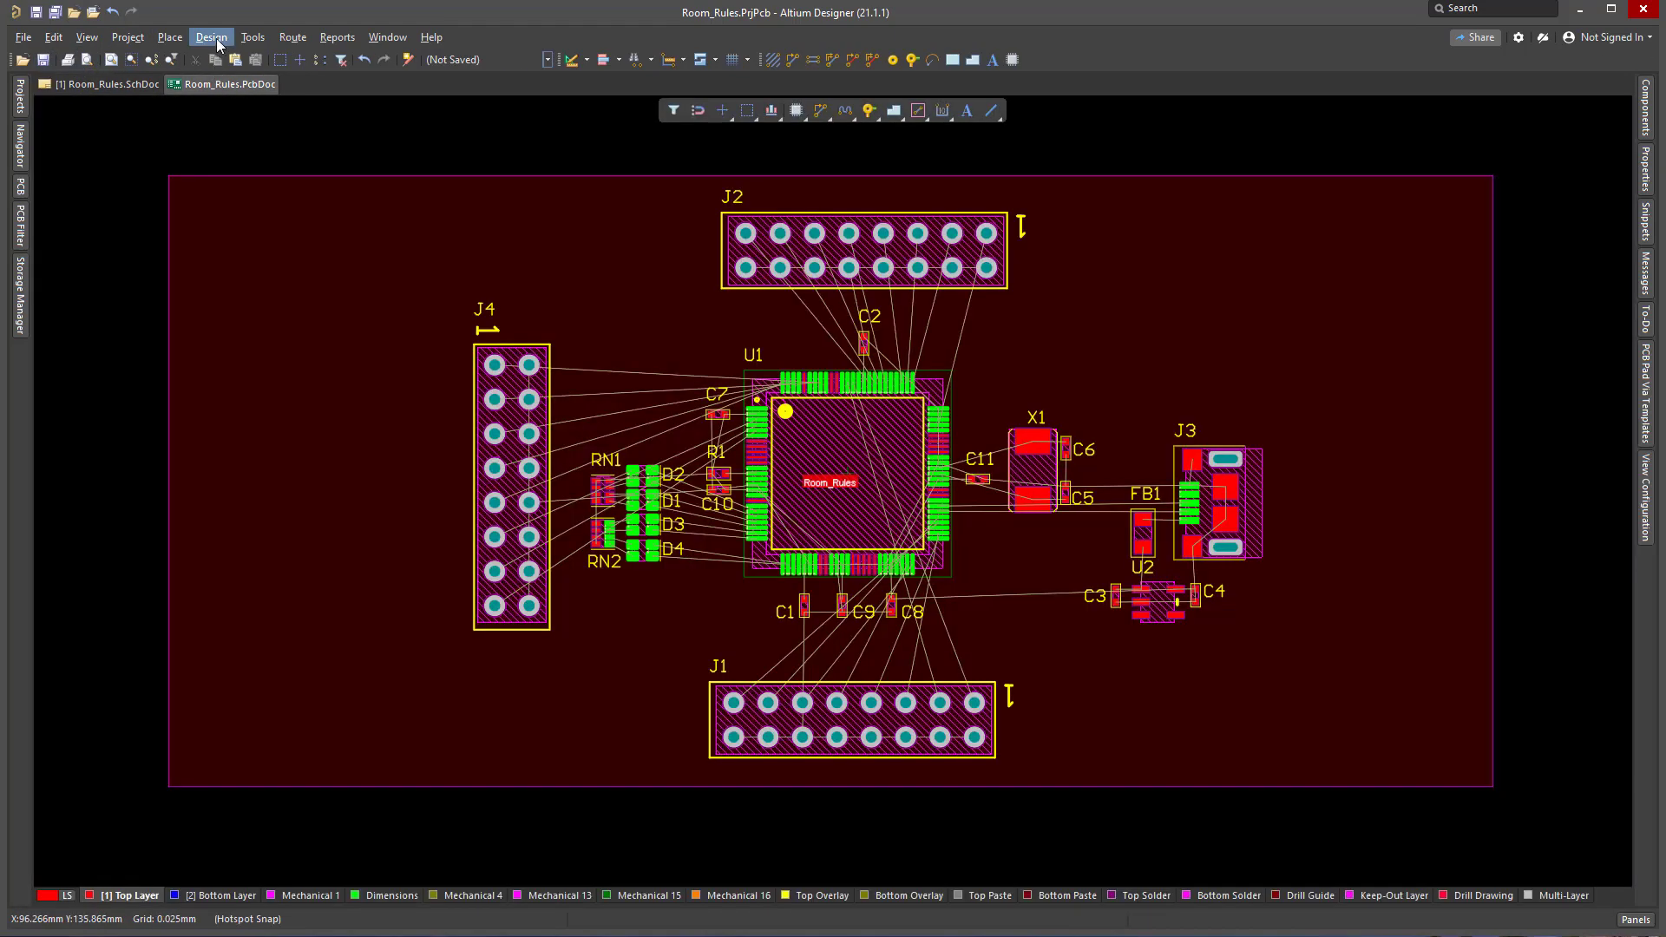
{"action": "left_click", "coordinate": [216, 39]}
{"action": "left_click", "coordinate": [267, 78]}
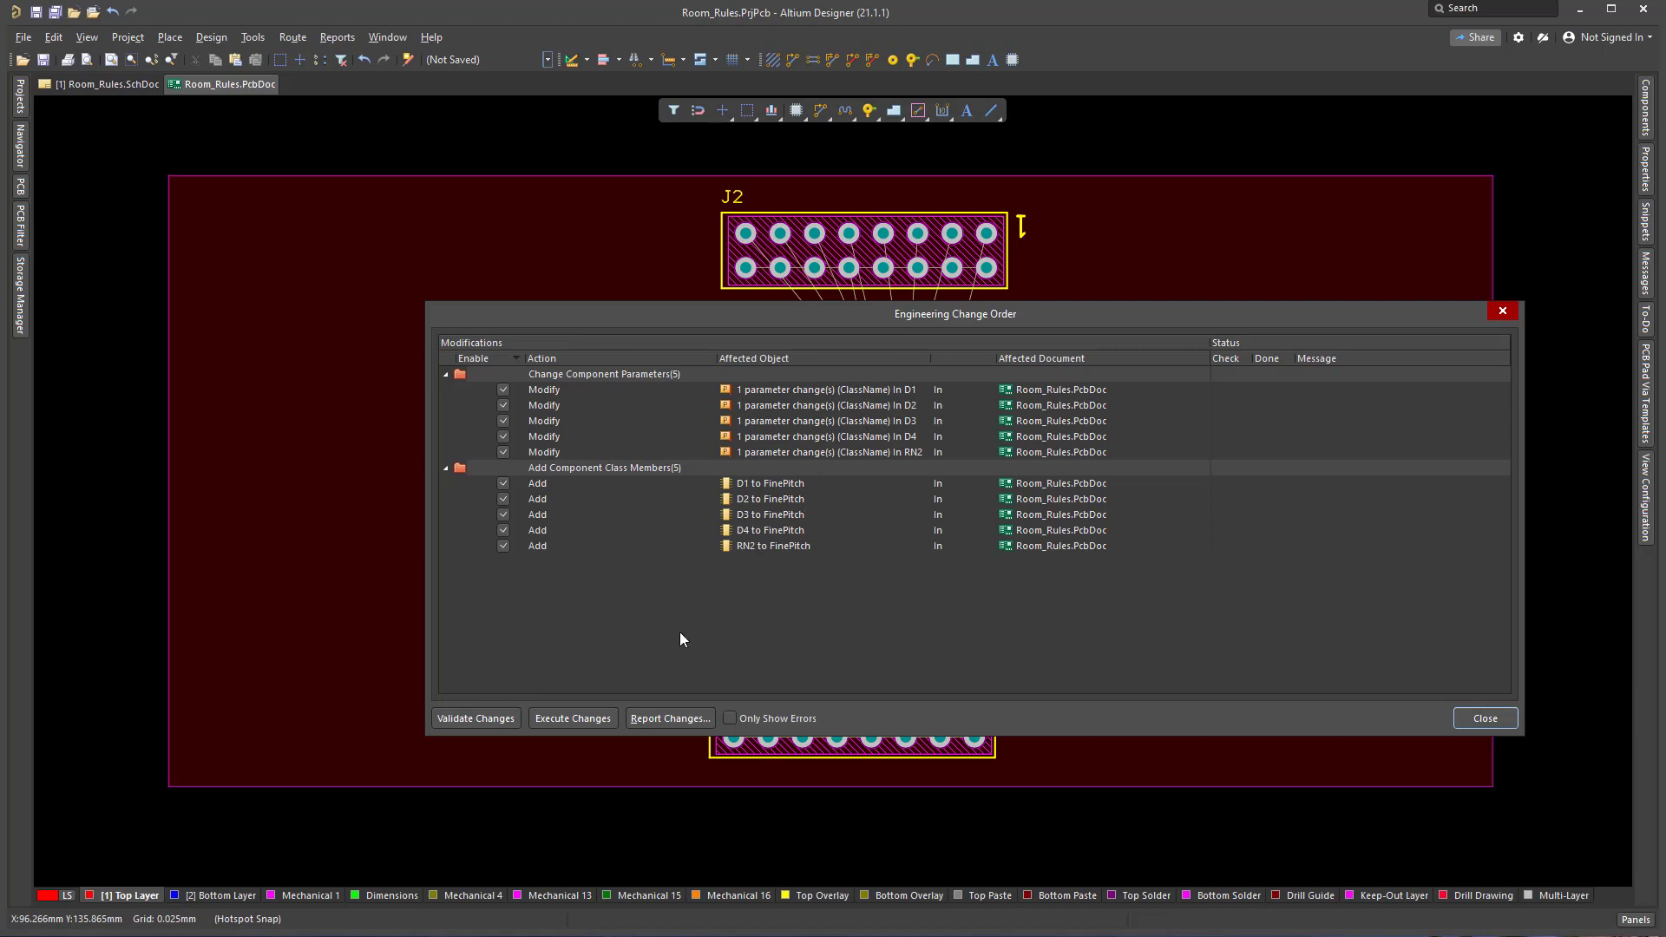
{"action": "left_click", "coordinate": [486, 716]}
{"action": "left_click", "coordinate": [571, 718]}
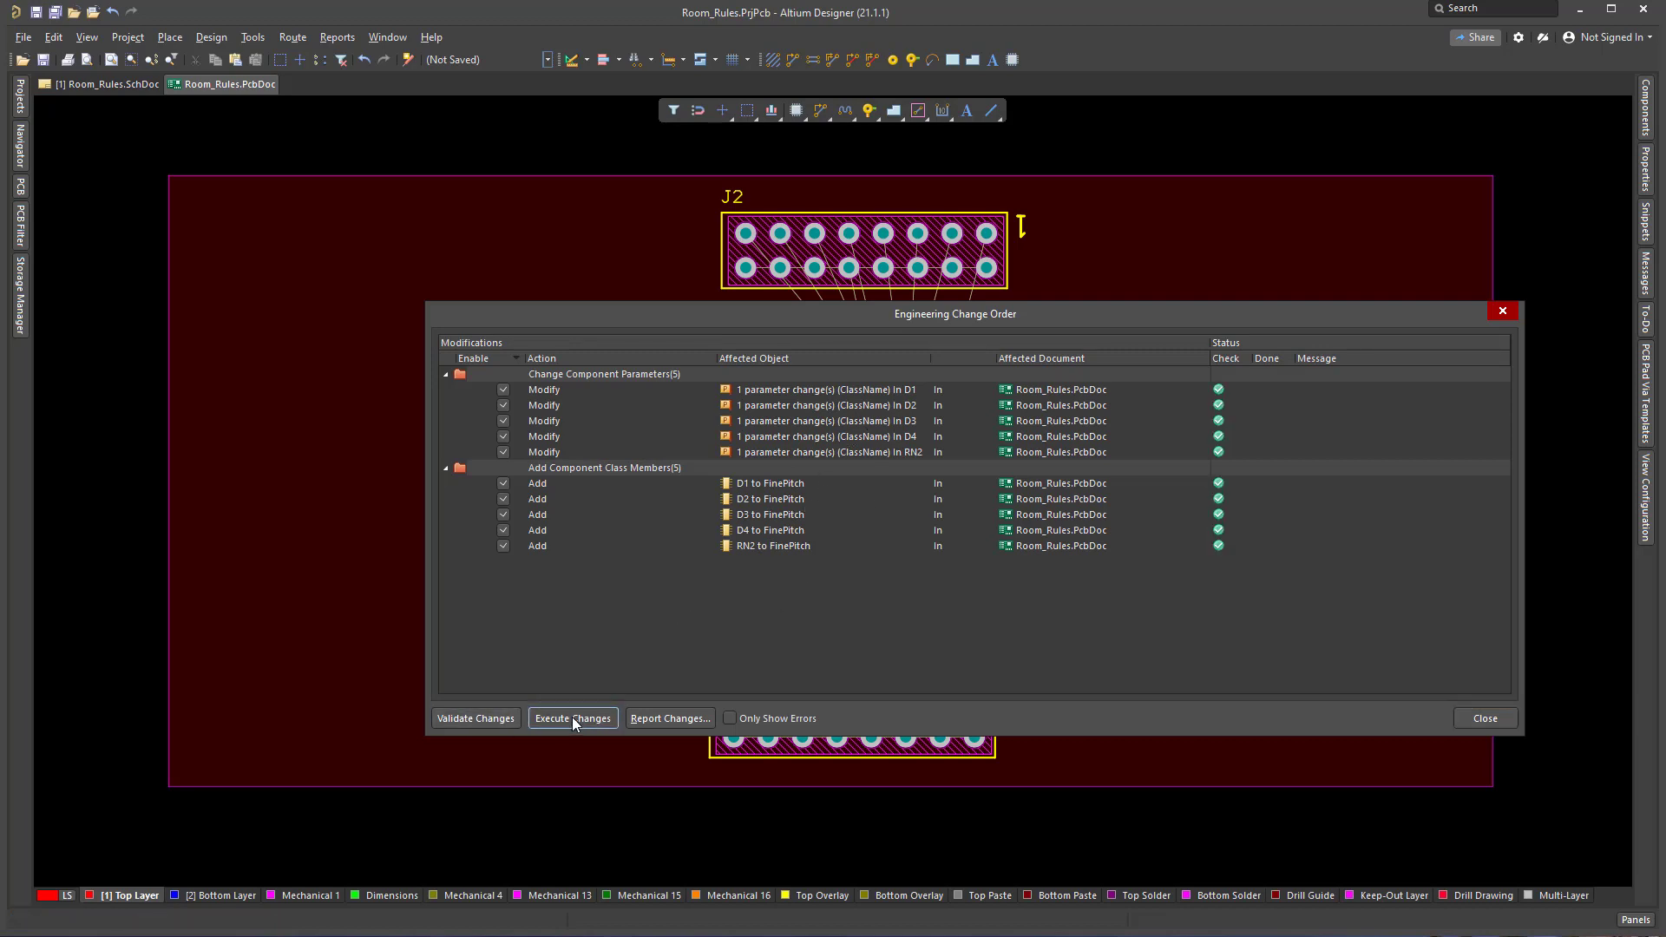
{"action": "left_click", "coordinate": [1484, 719]}
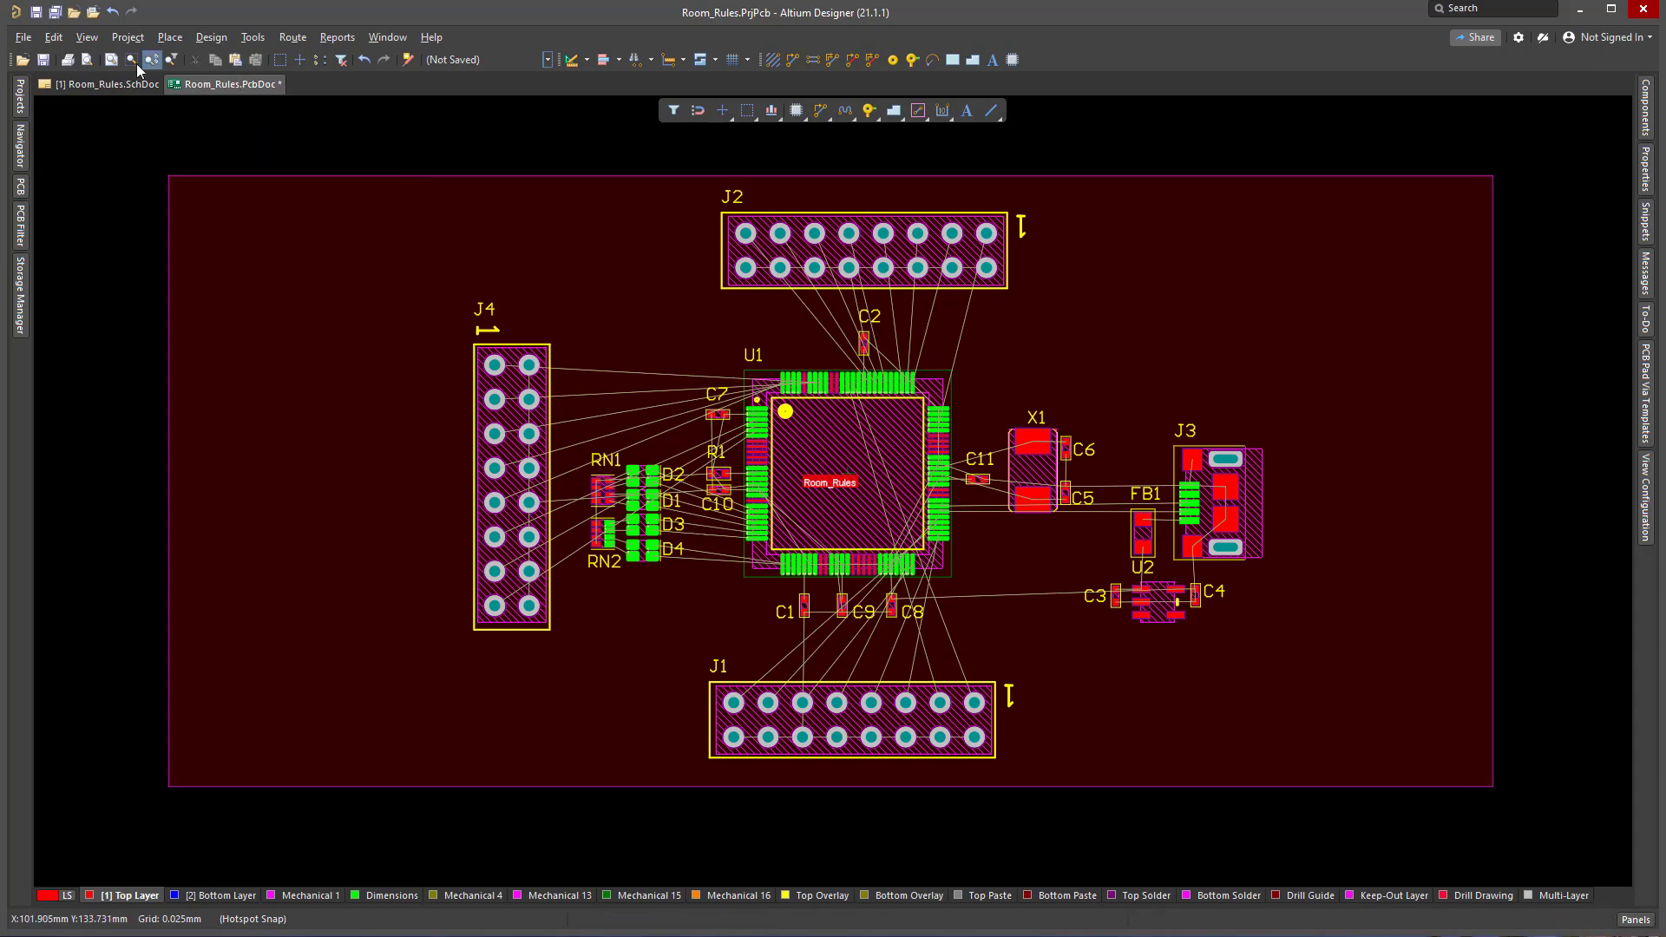
Step: Compare the schematic with the PCB again for remaining differences and inspect the component pads on the board
{"action": "left_click", "coordinate": [211, 37]}
{"action": "left_click", "coordinate": [260, 77]}
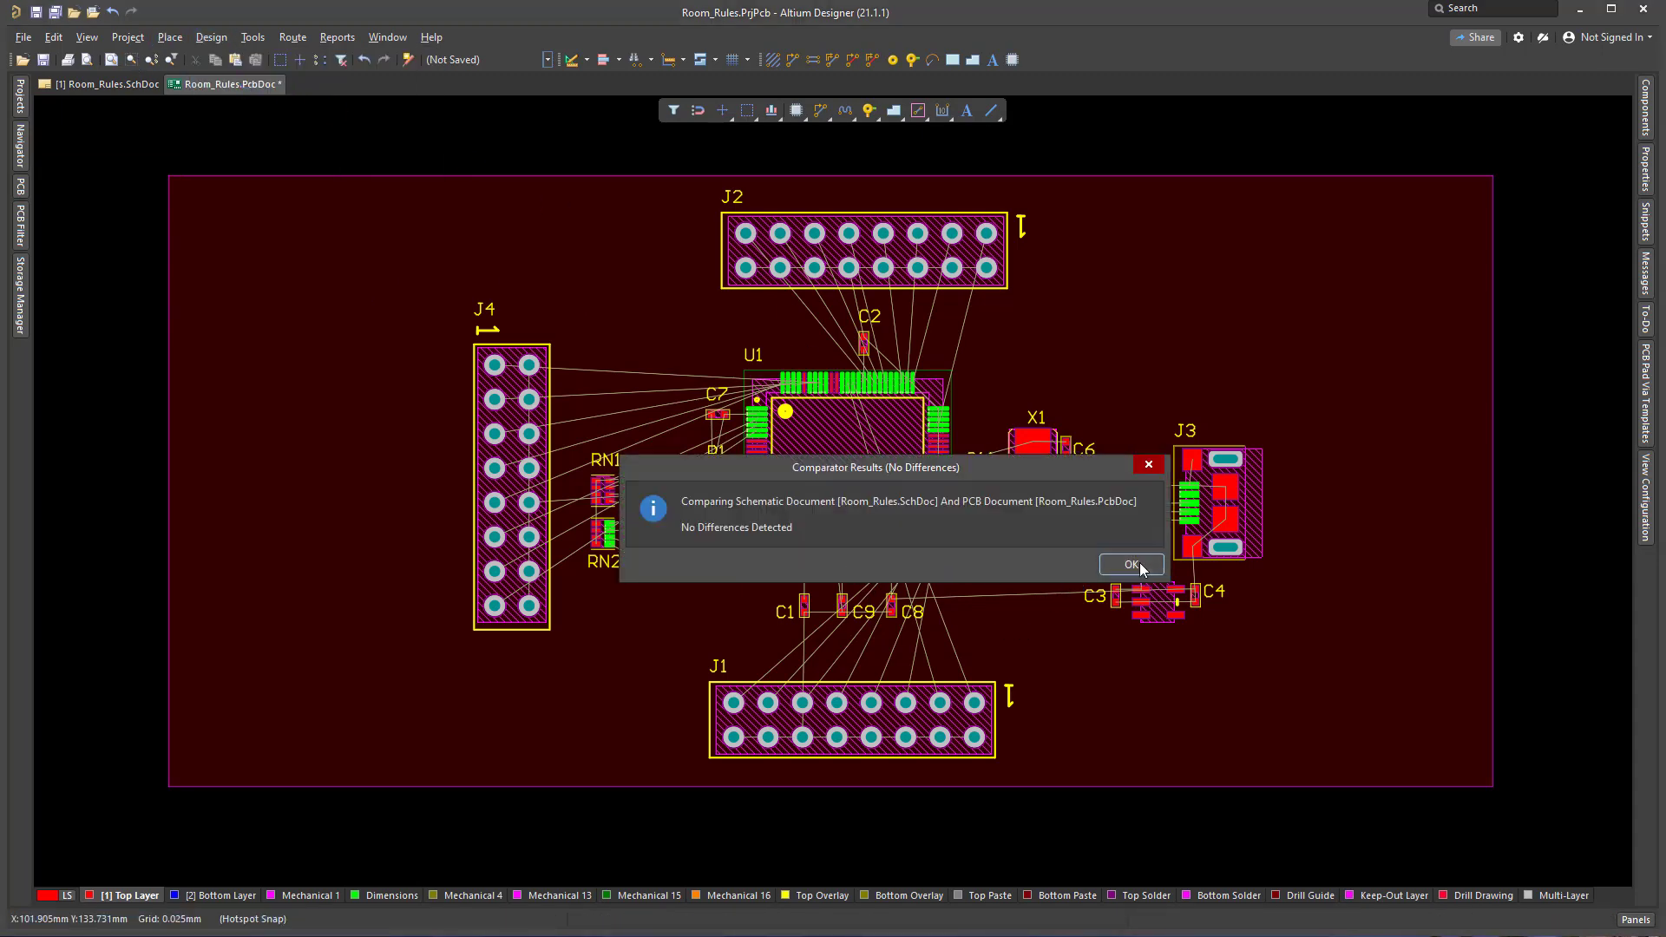
{"action": "left_click", "coordinate": [1132, 564]}
{"action": "scroll", "coordinate": [1254, 324], "scroll_direction": "down", "scroll_amount": 1, "text": "ctrl"}
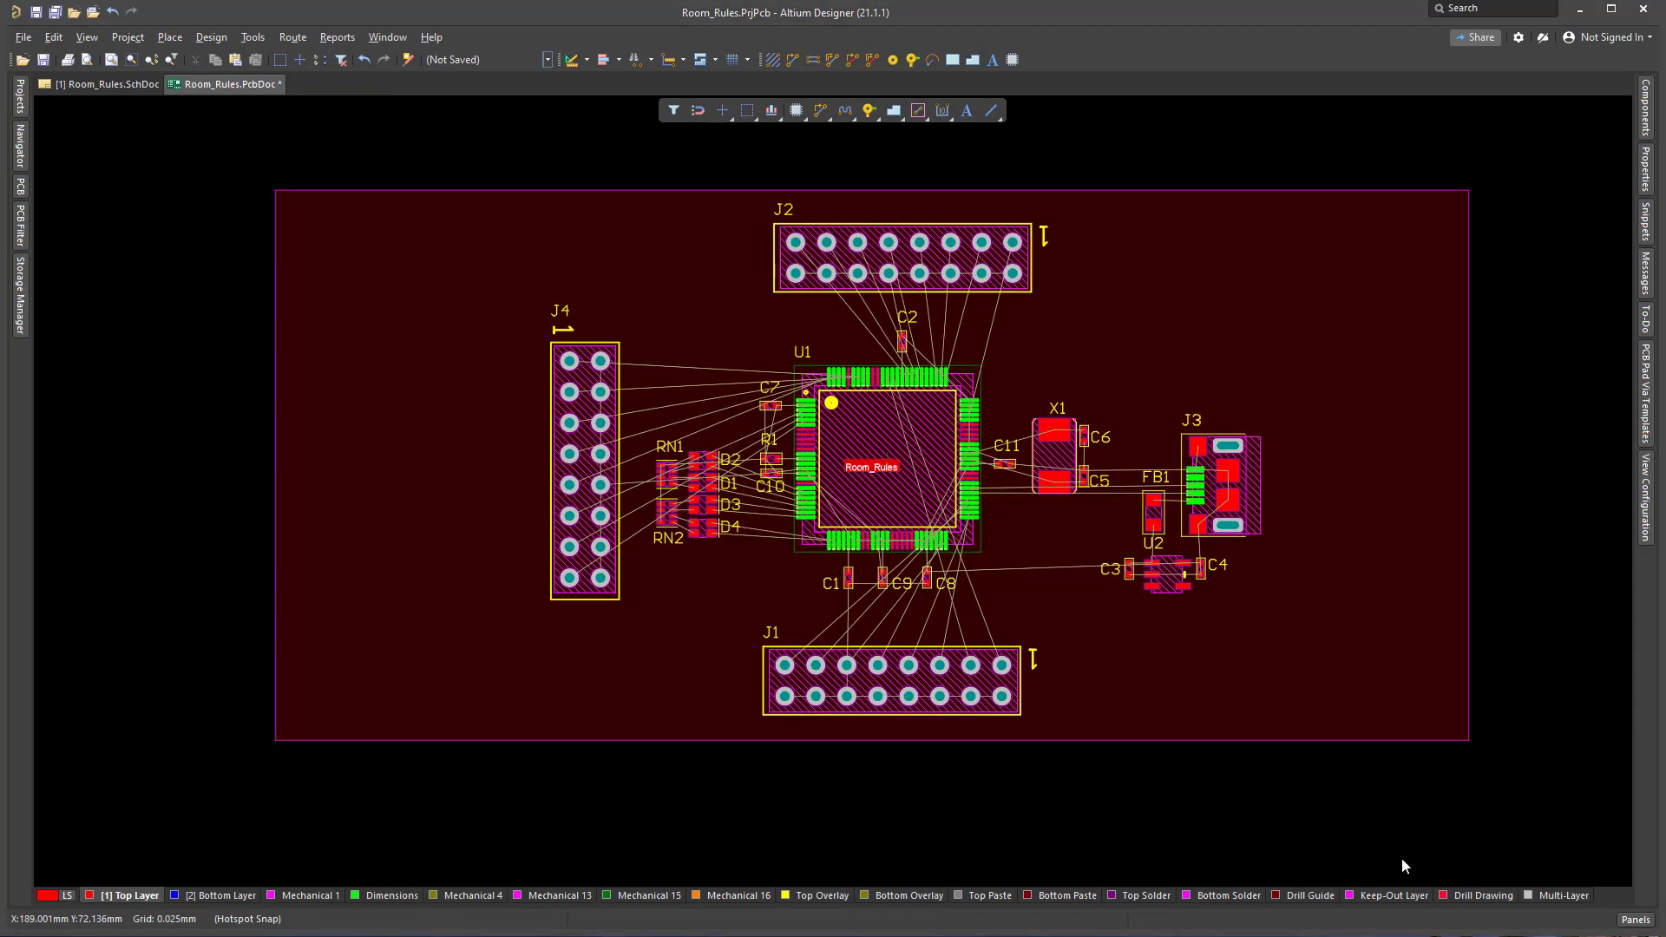
{"action": "key", "text": "ctrl+a"}
{"action": "mouse_move", "coordinate": [1167, 573]}
{"action": "left_mouse_down"}
{"action": "mouse_move", "coordinate": [1123, 562]}
{"action": "mouse_move", "coordinate": [1135, 579]}
{"action": "left_mouse_up"}
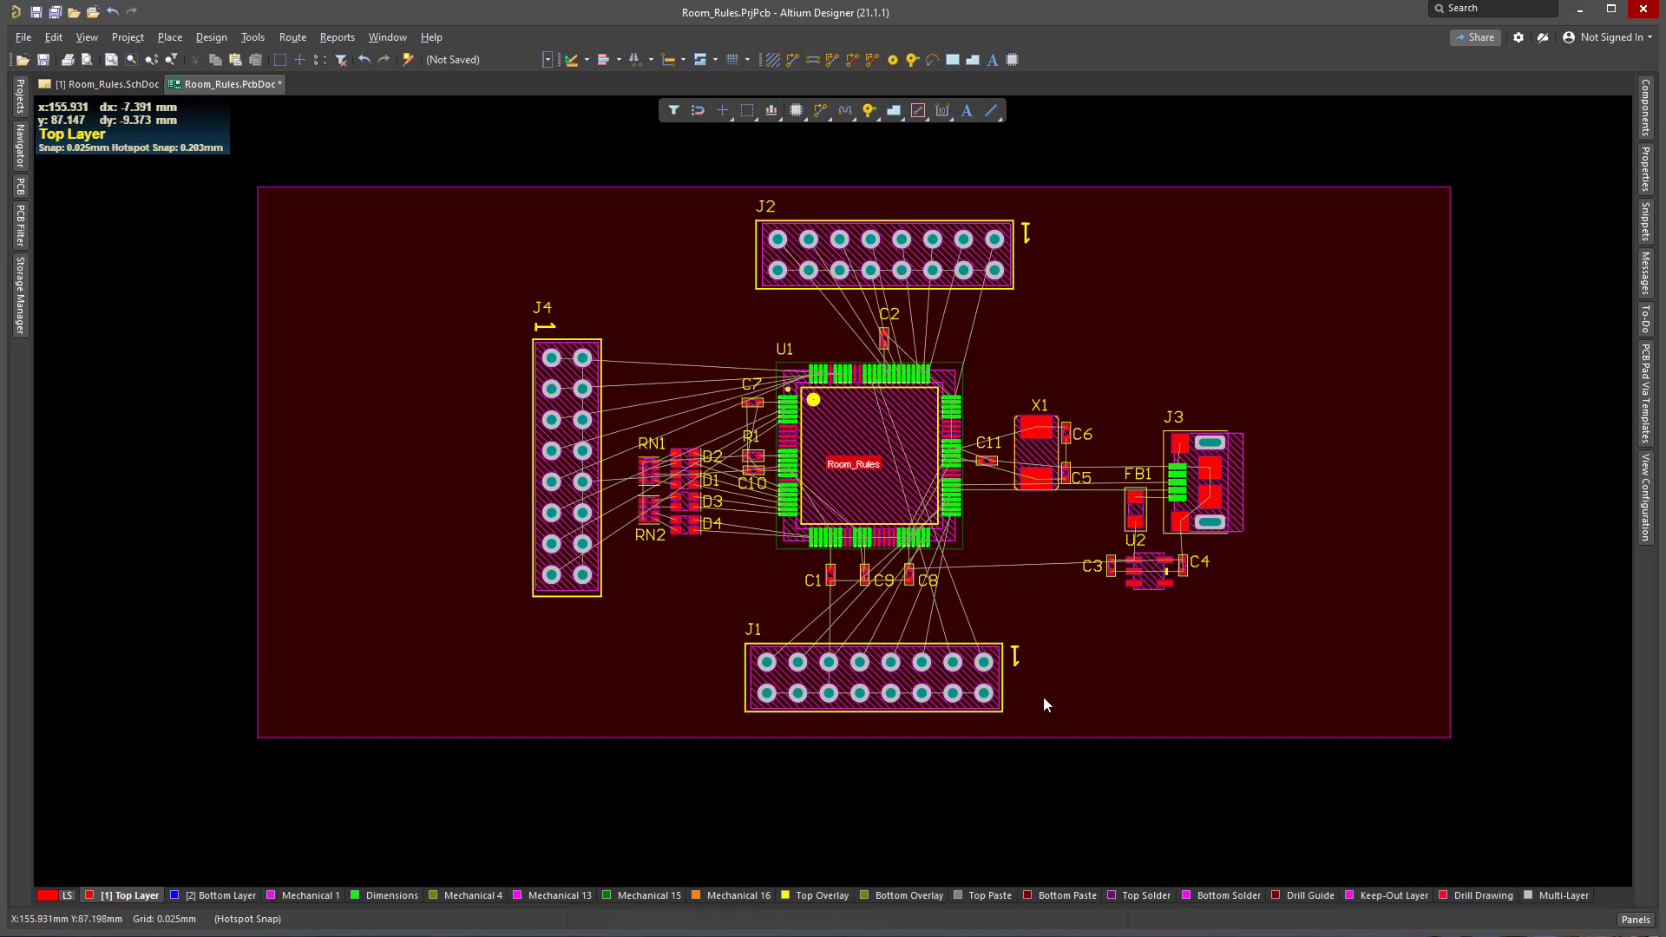
Step: Add a ClassName parameter with the value FinePitch to the U1 microcontroller in the Room_Rules schematic
{"action": "left_click", "coordinate": [132, 84]}
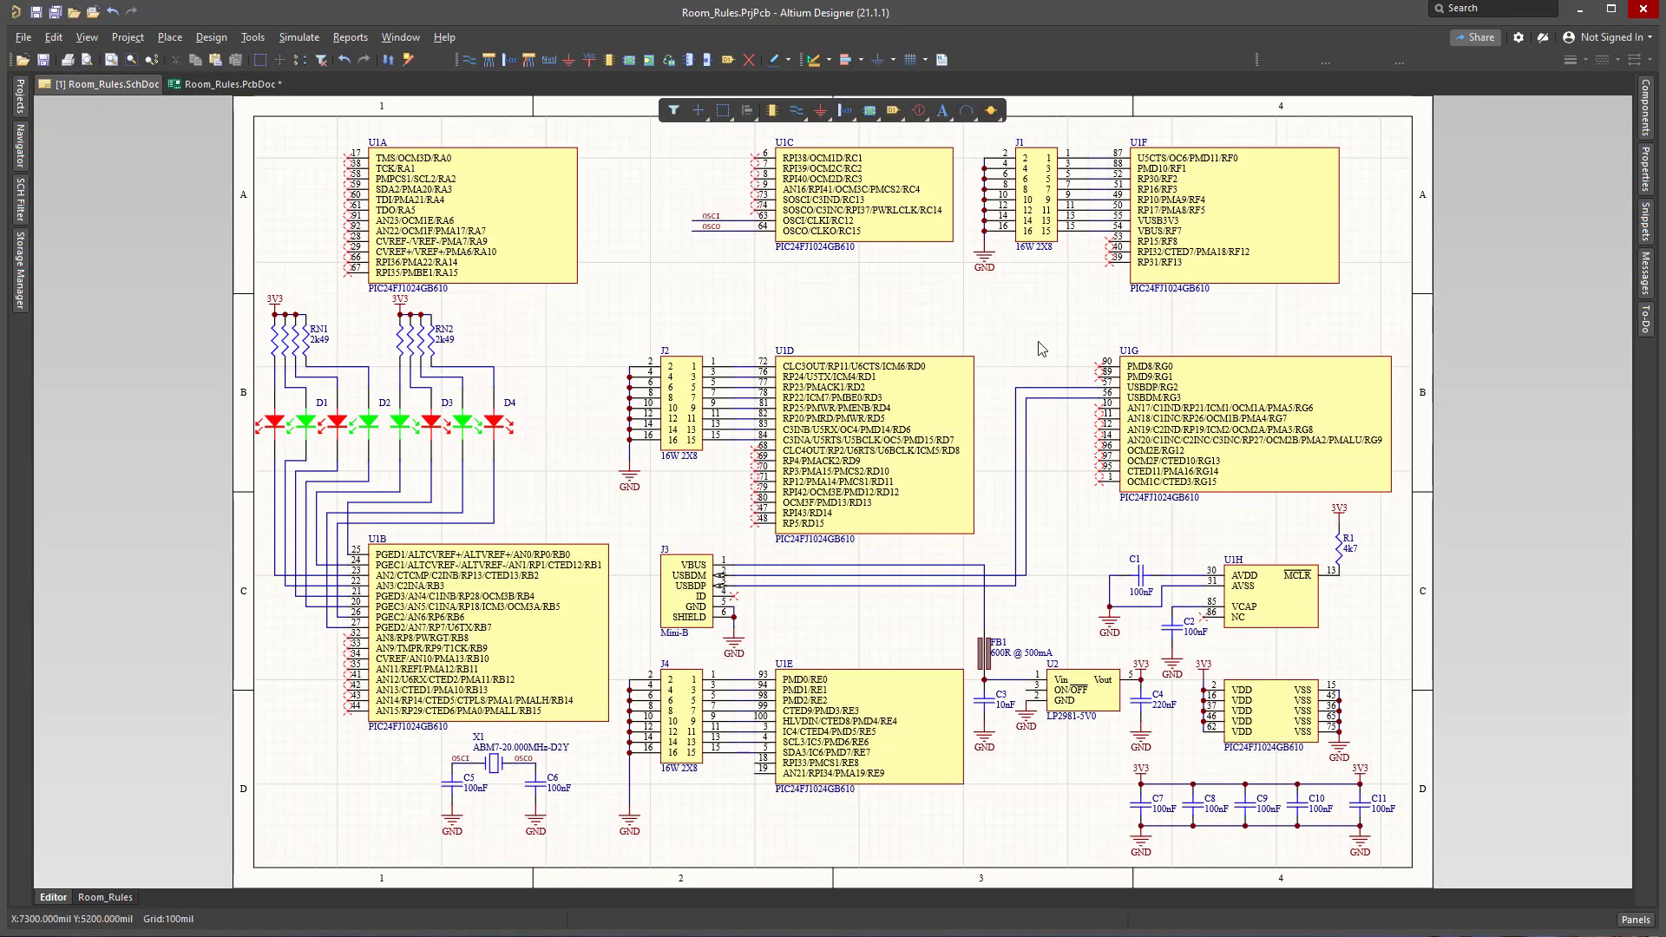
{"action": "left_click", "coordinate": [518, 232]}
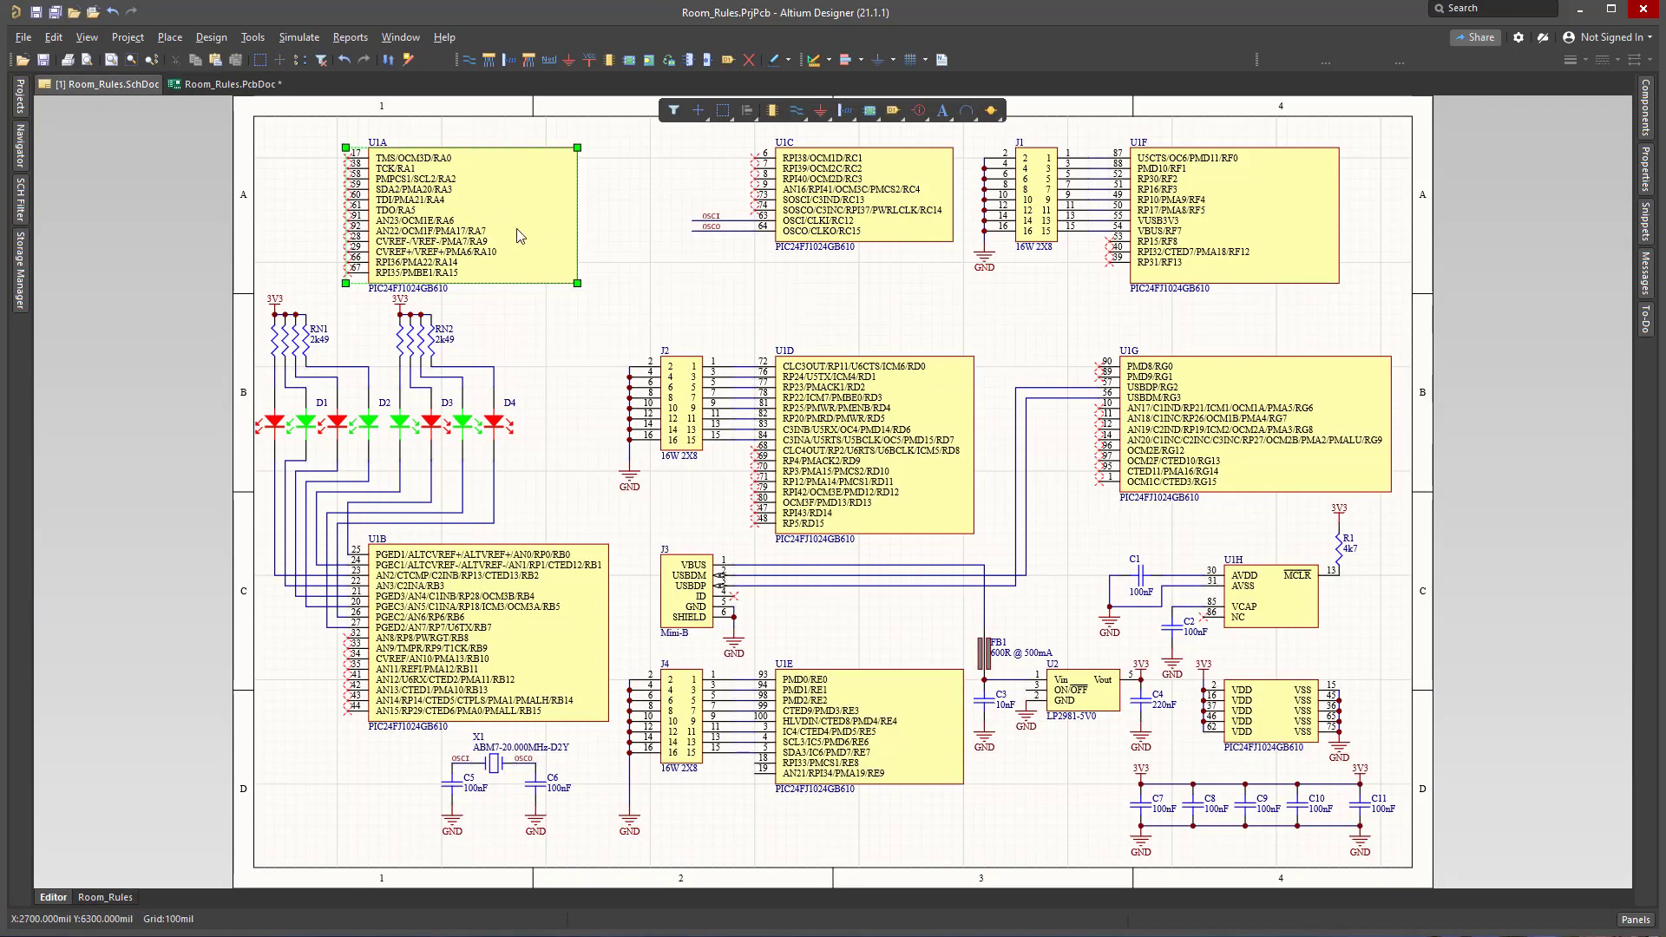
{"action": "right_click", "coordinate": [519, 232]}
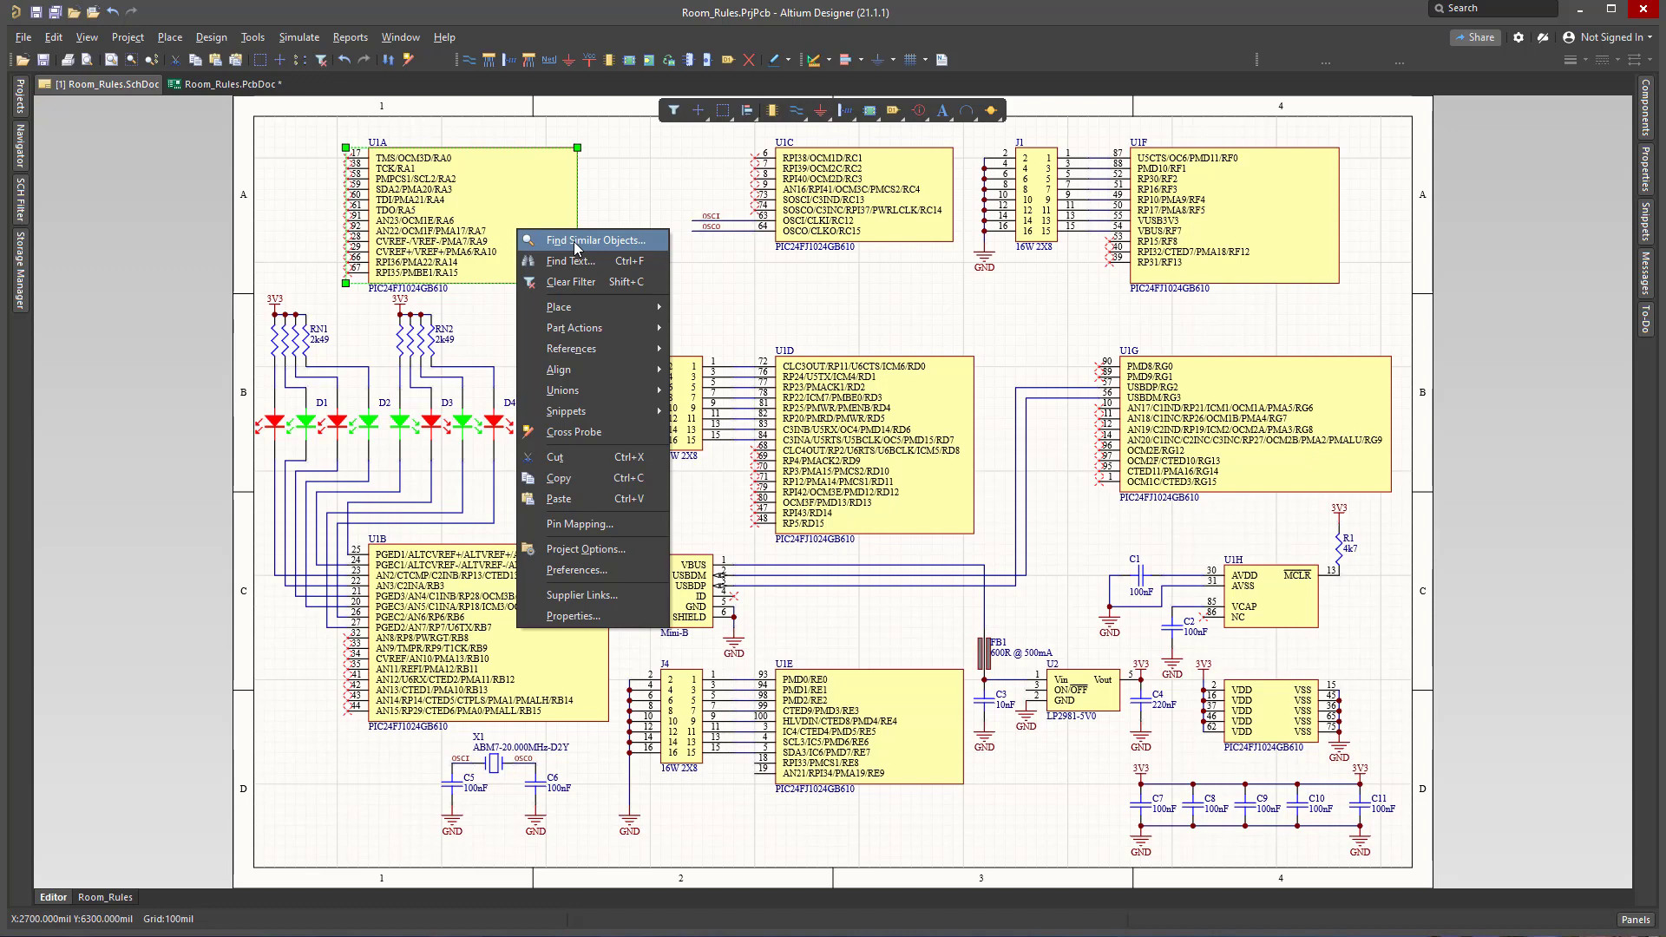
{"action": "left_click", "coordinate": [1646, 180]}
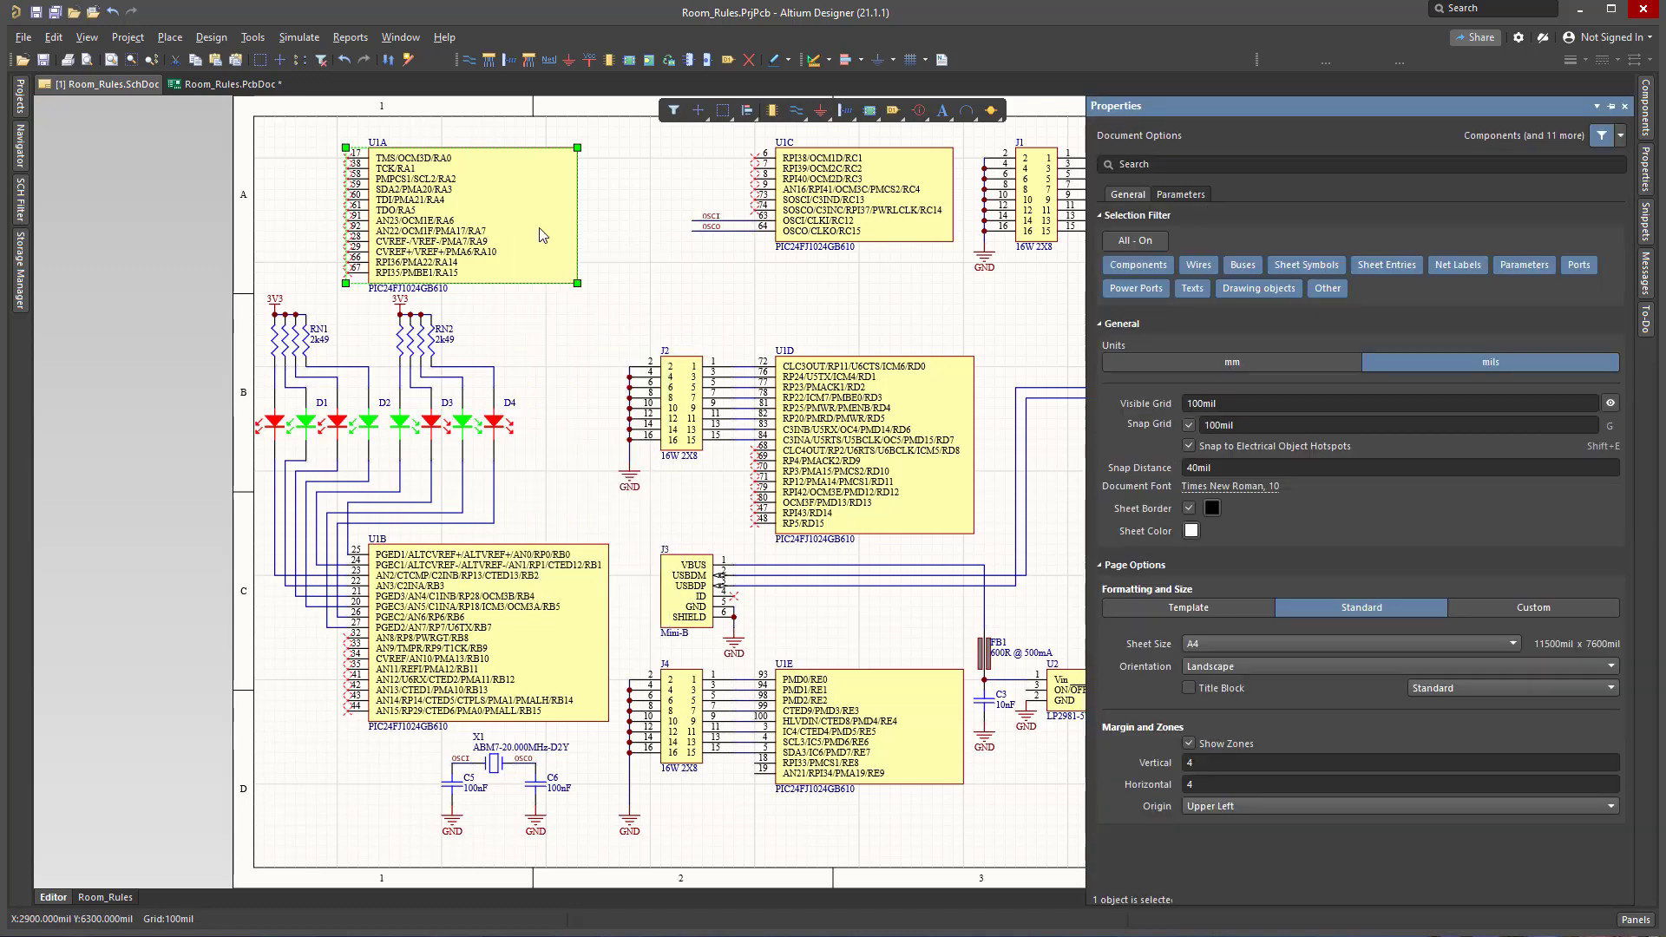
{"action": "double_click", "coordinate": [543, 235]}
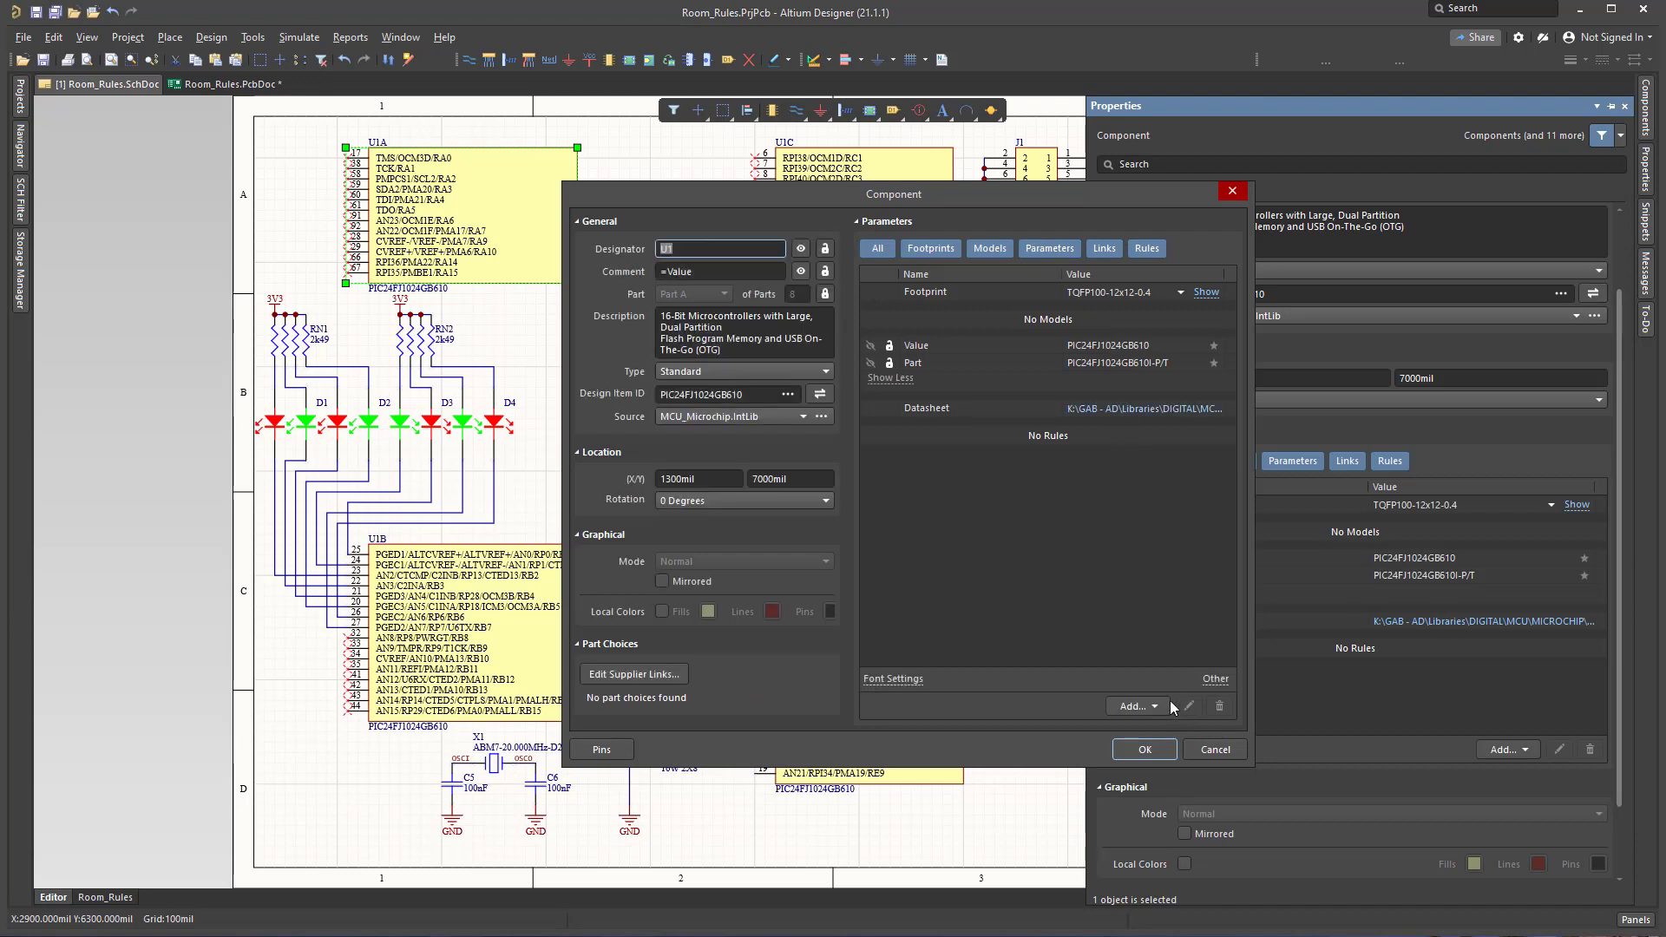
{"action": "left_click", "coordinate": [1147, 706]}
{"action": "left_click", "coordinate": [1168, 835]}
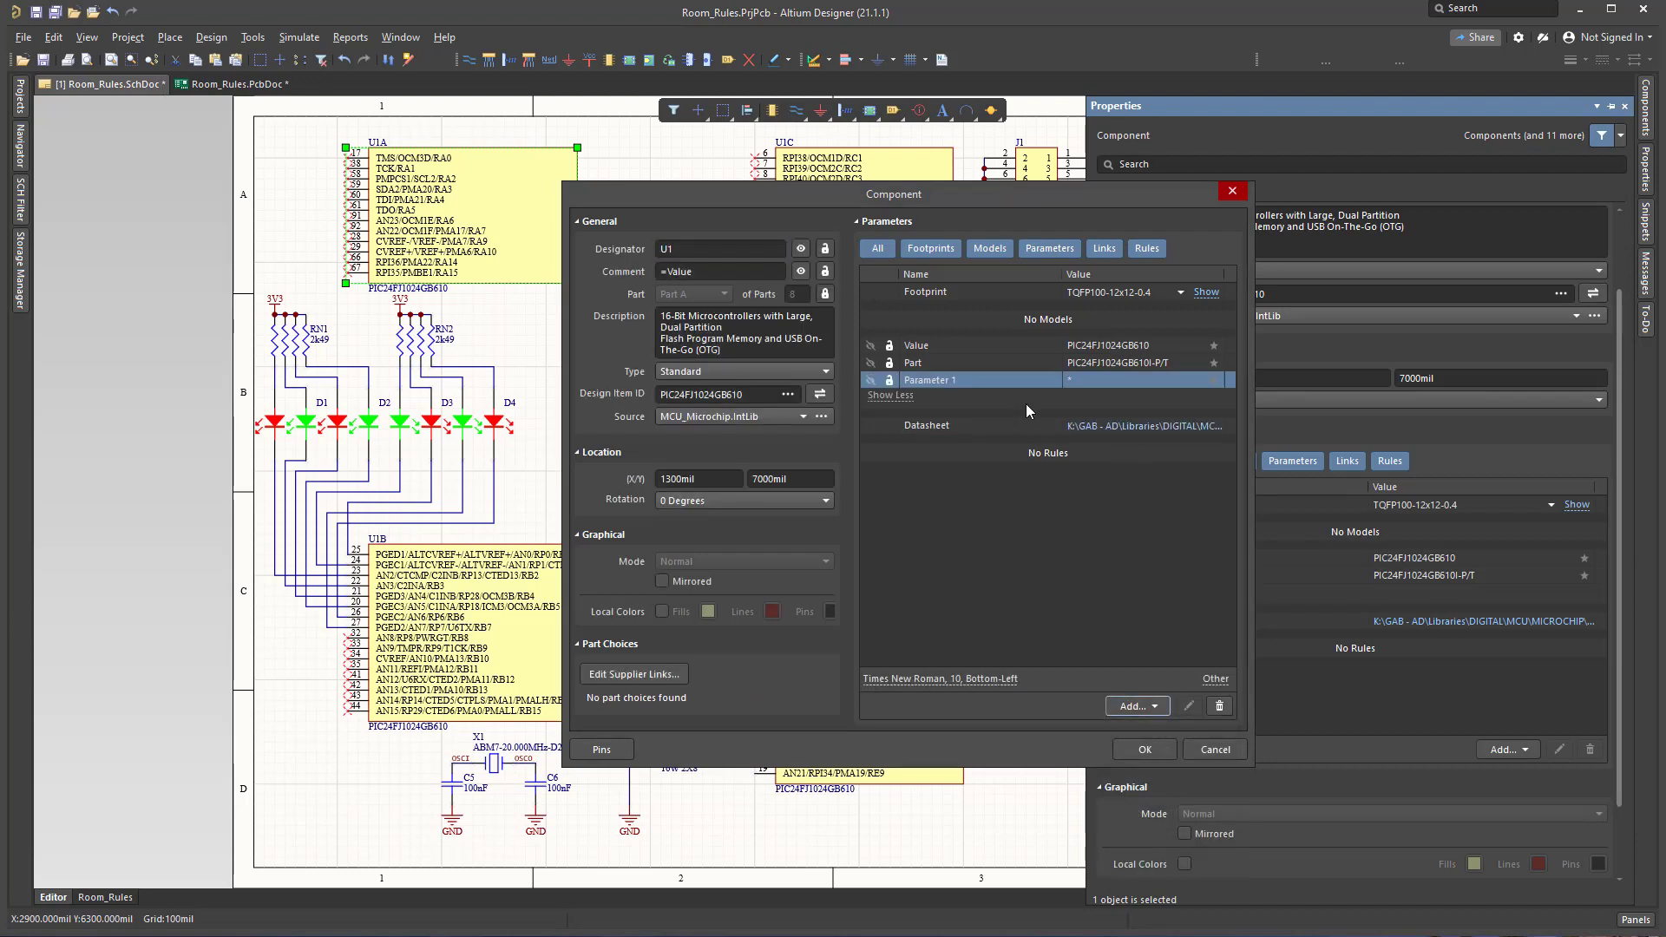
{"action": "left_click", "coordinate": [997, 378]}
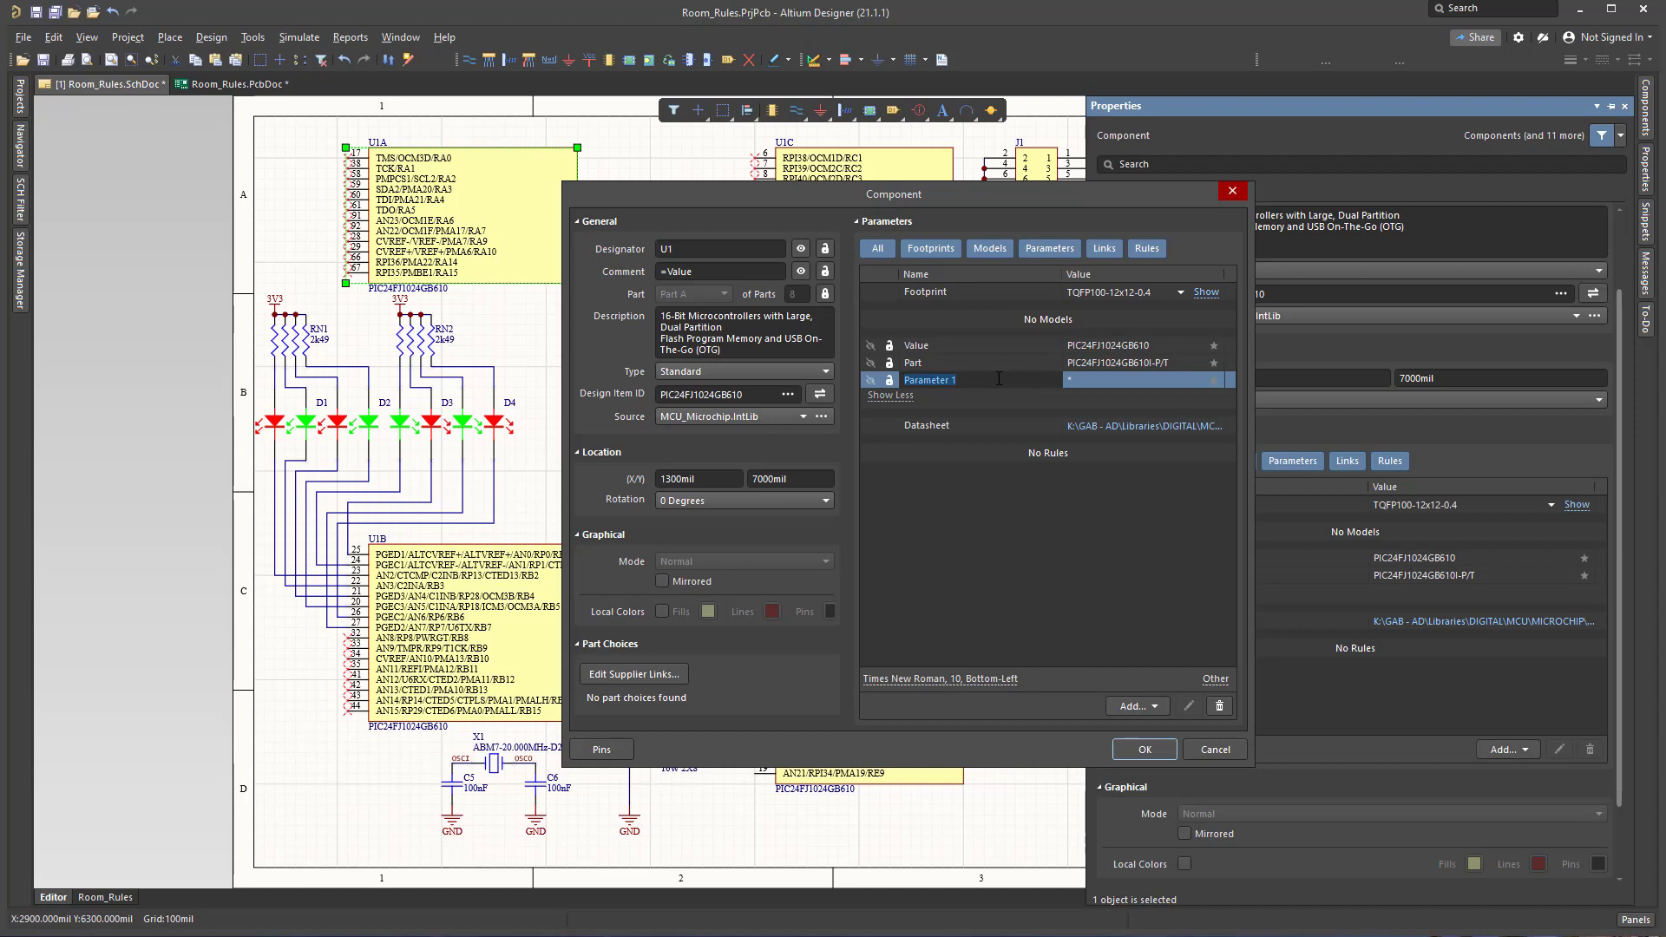
{"action": "type", "text": "ClassName"}
{"action": "key", "text": "Return"}
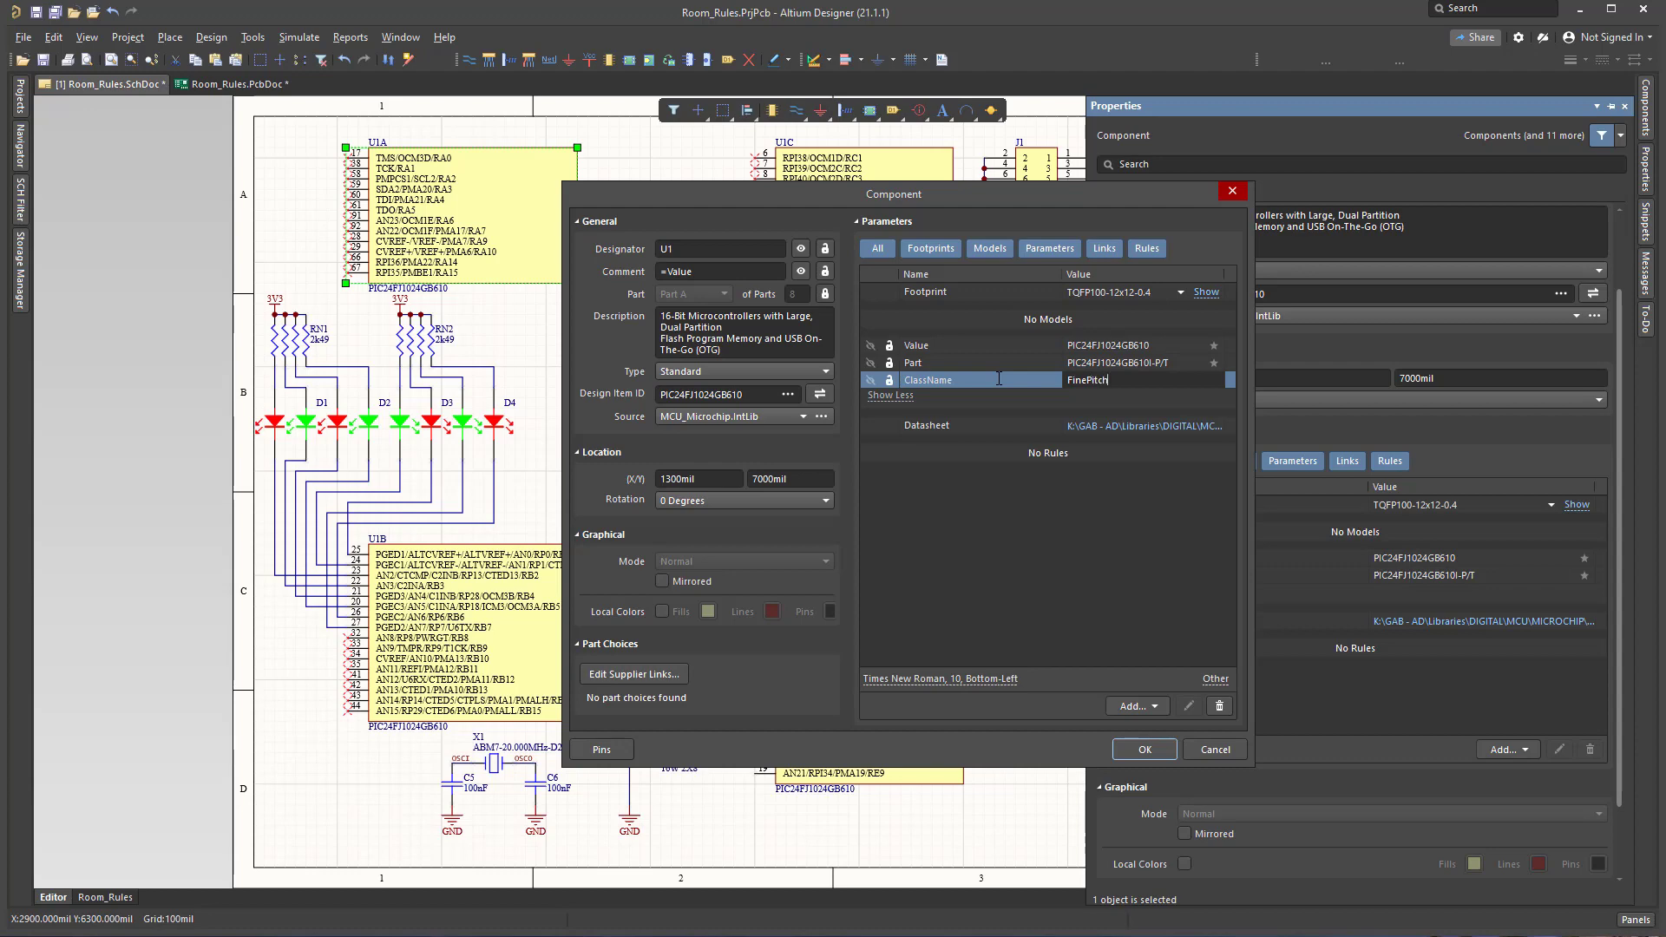
{"action": "left_click", "coordinate": [1145, 749]}
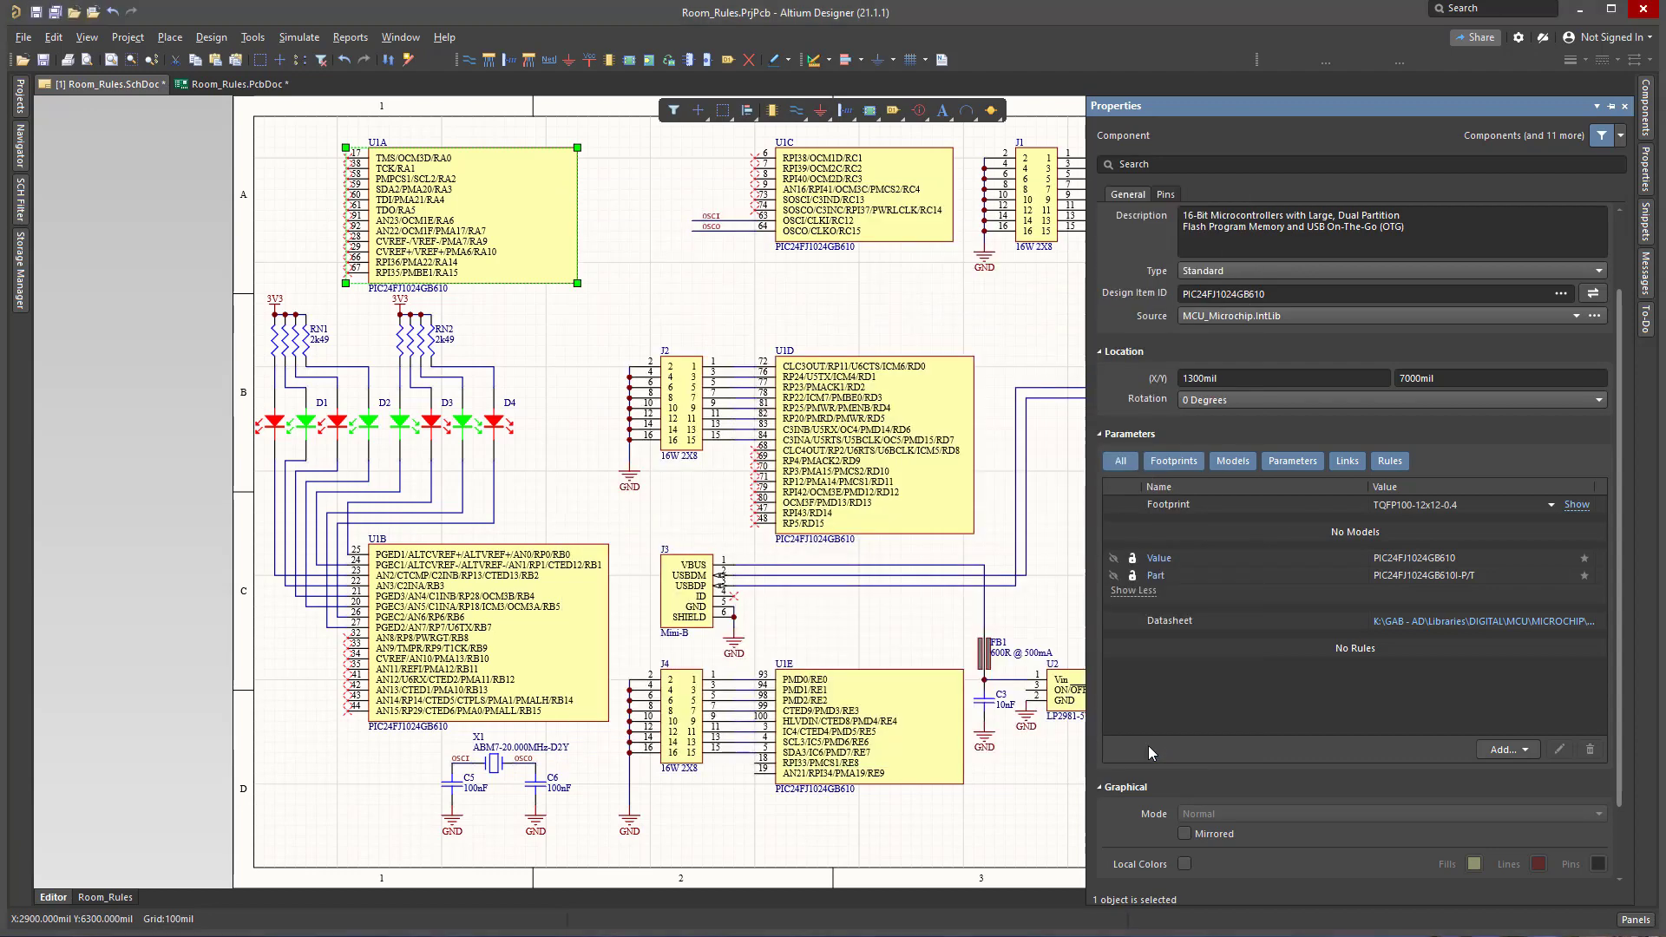
Step: Add a ClassName parameter with the value FinePitch to the USB connector J3 and save the schematic
{"action": "double_click", "coordinate": [697, 595]}
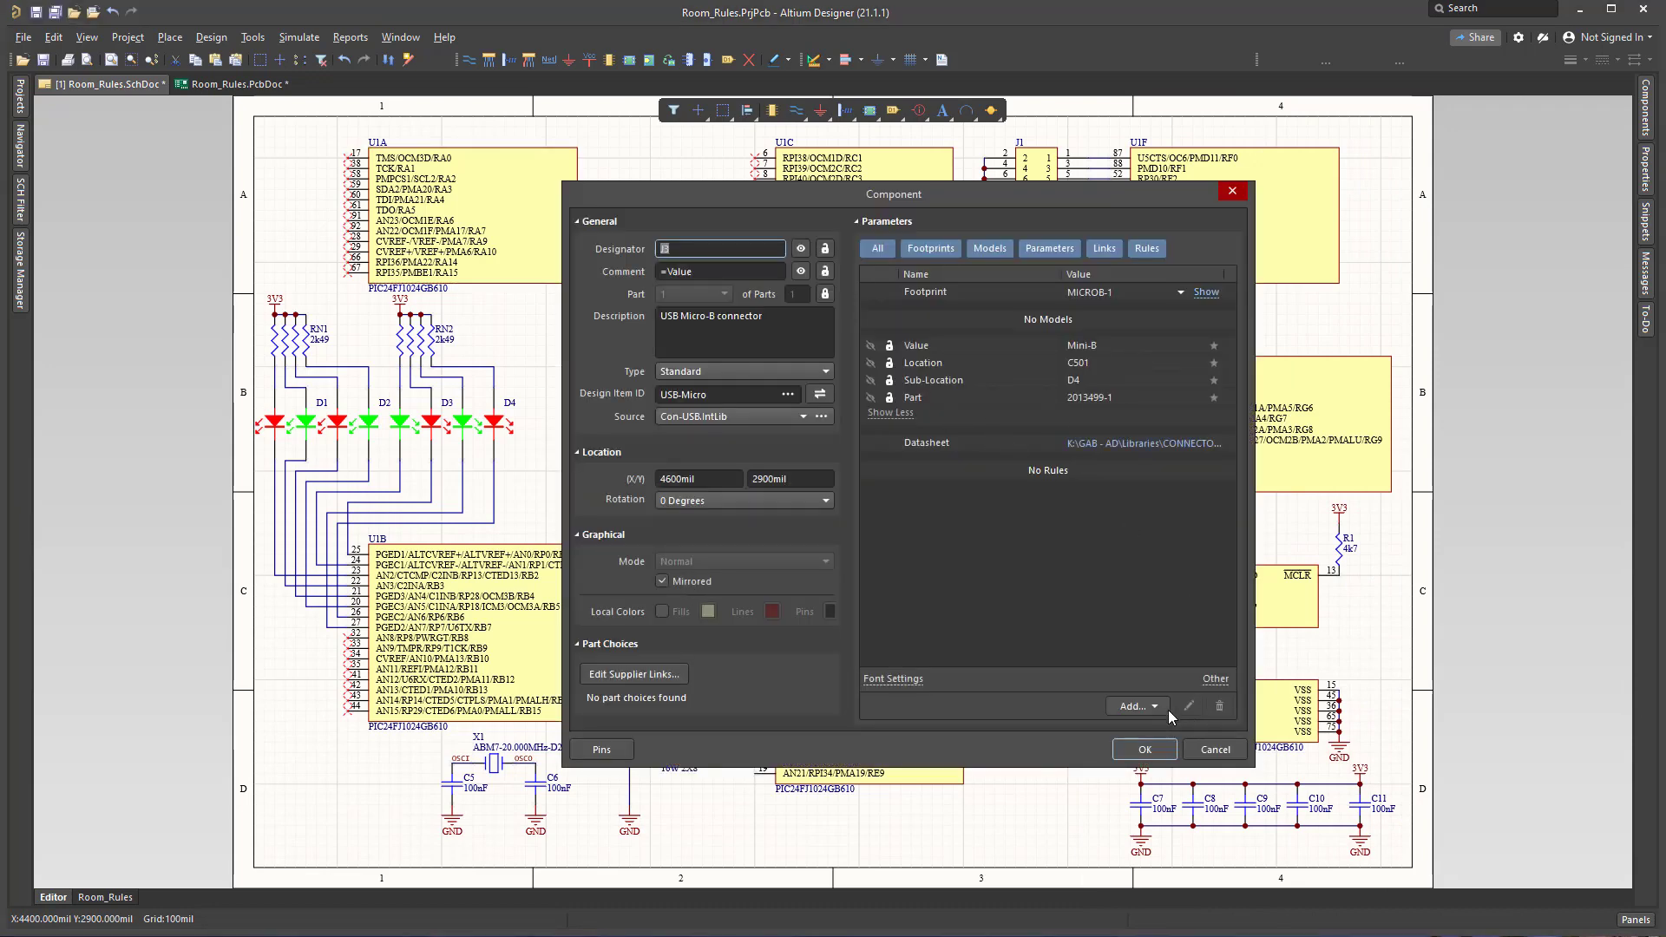
{"action": "left_click", "coordinate": [1142, 705]}
{"action": "left_click", "coordinate": [1154, 833]}
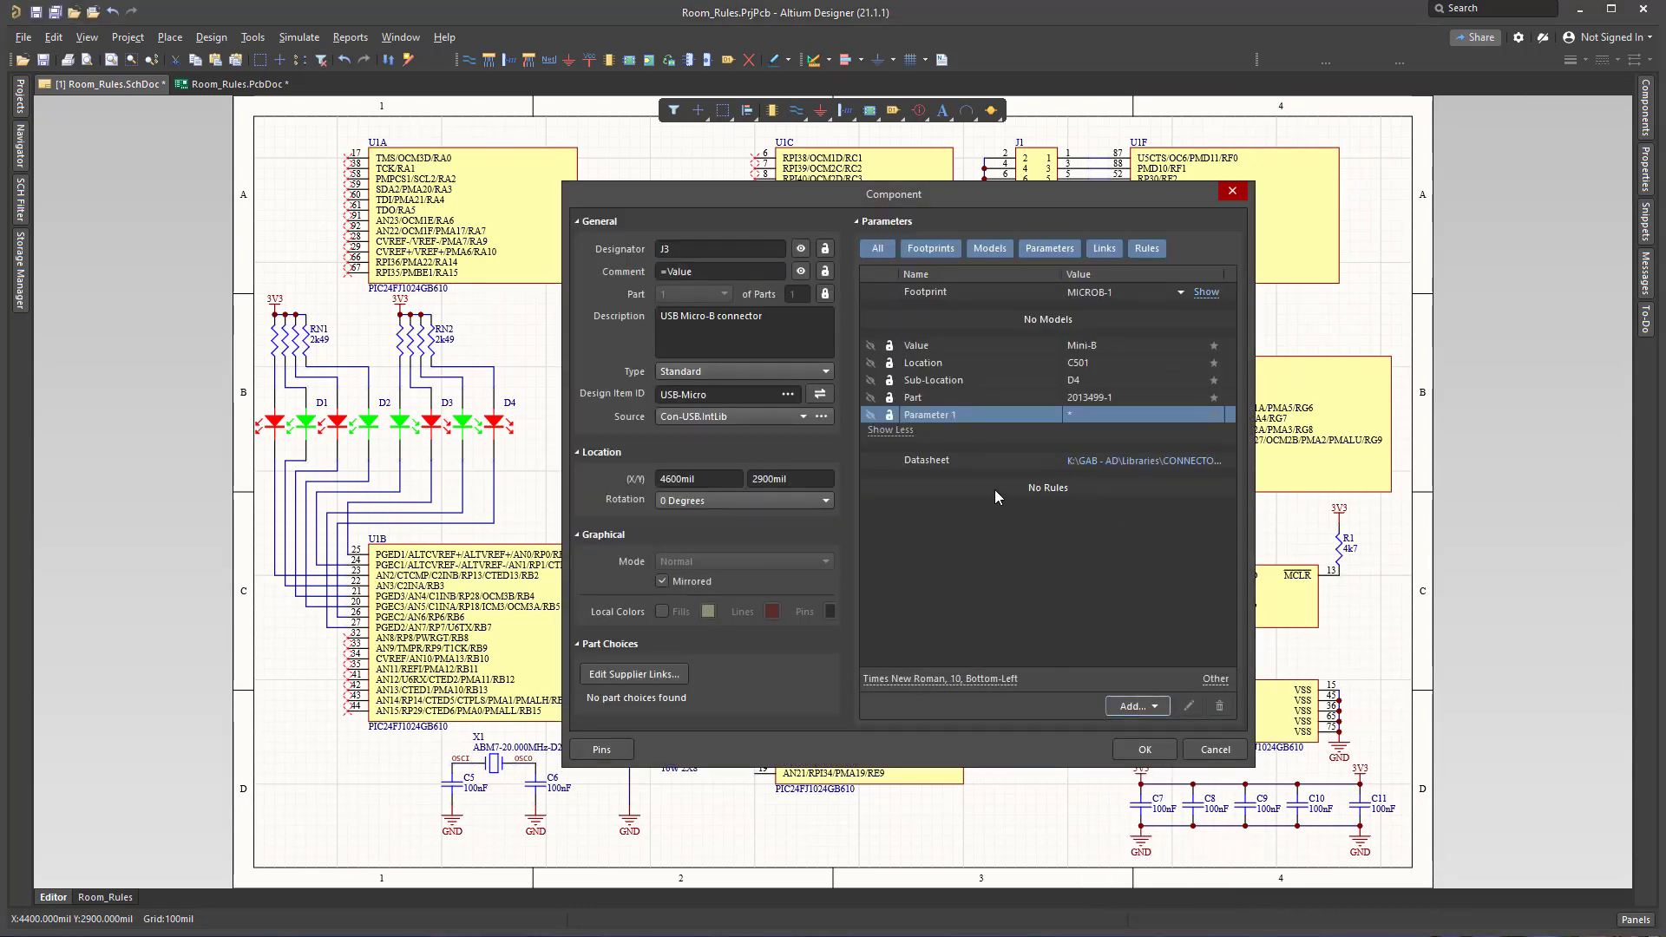
{"action": "left_click", "coordinate": [981, 414]}
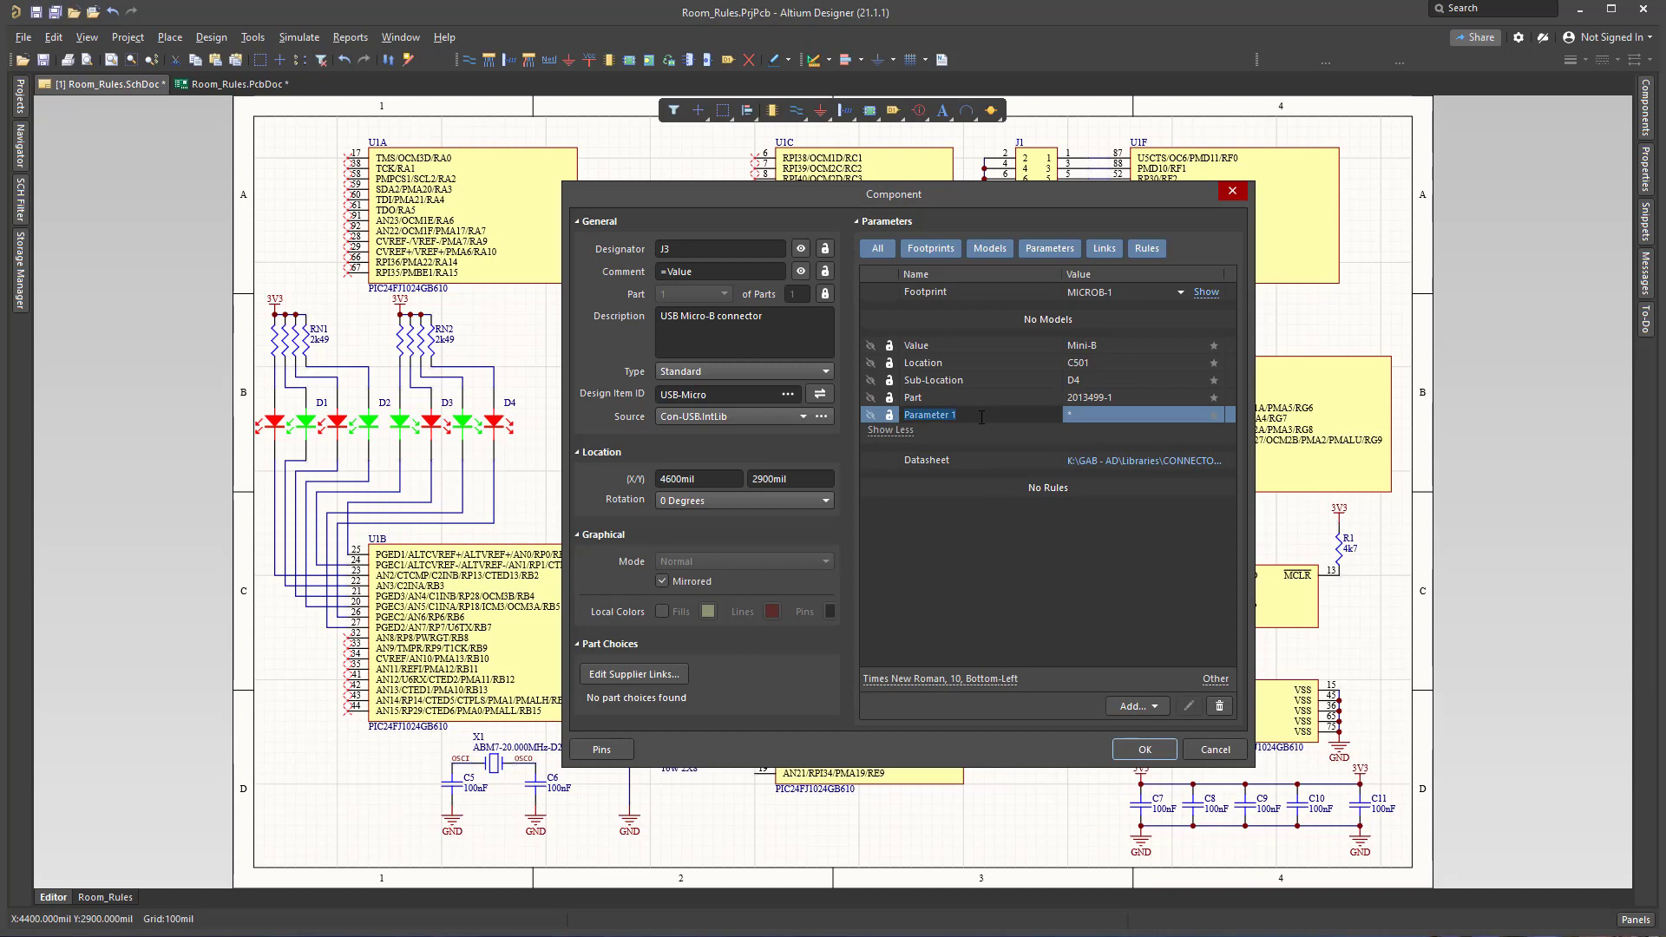
{"action": "type", "text": "ClassName"}
{"action": "left_click", "coordinate": [1095, 415]}
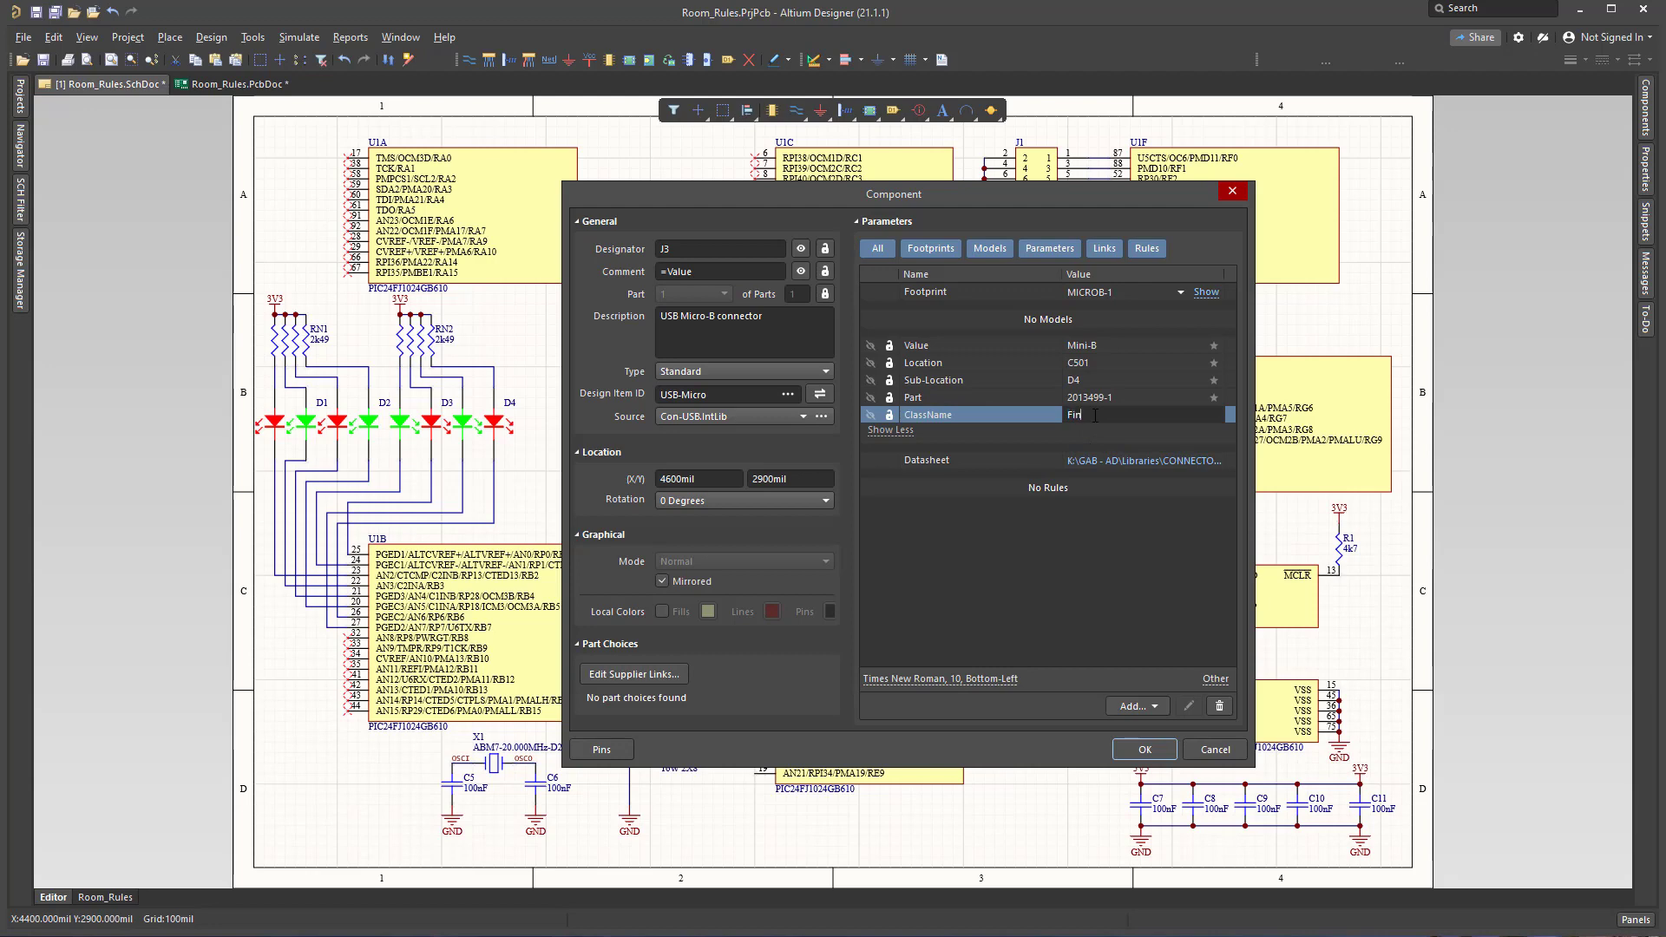
{"action": "type", "text": "FinePitch"}
{"action": "left_click", "coordinate": [1145, 749]}
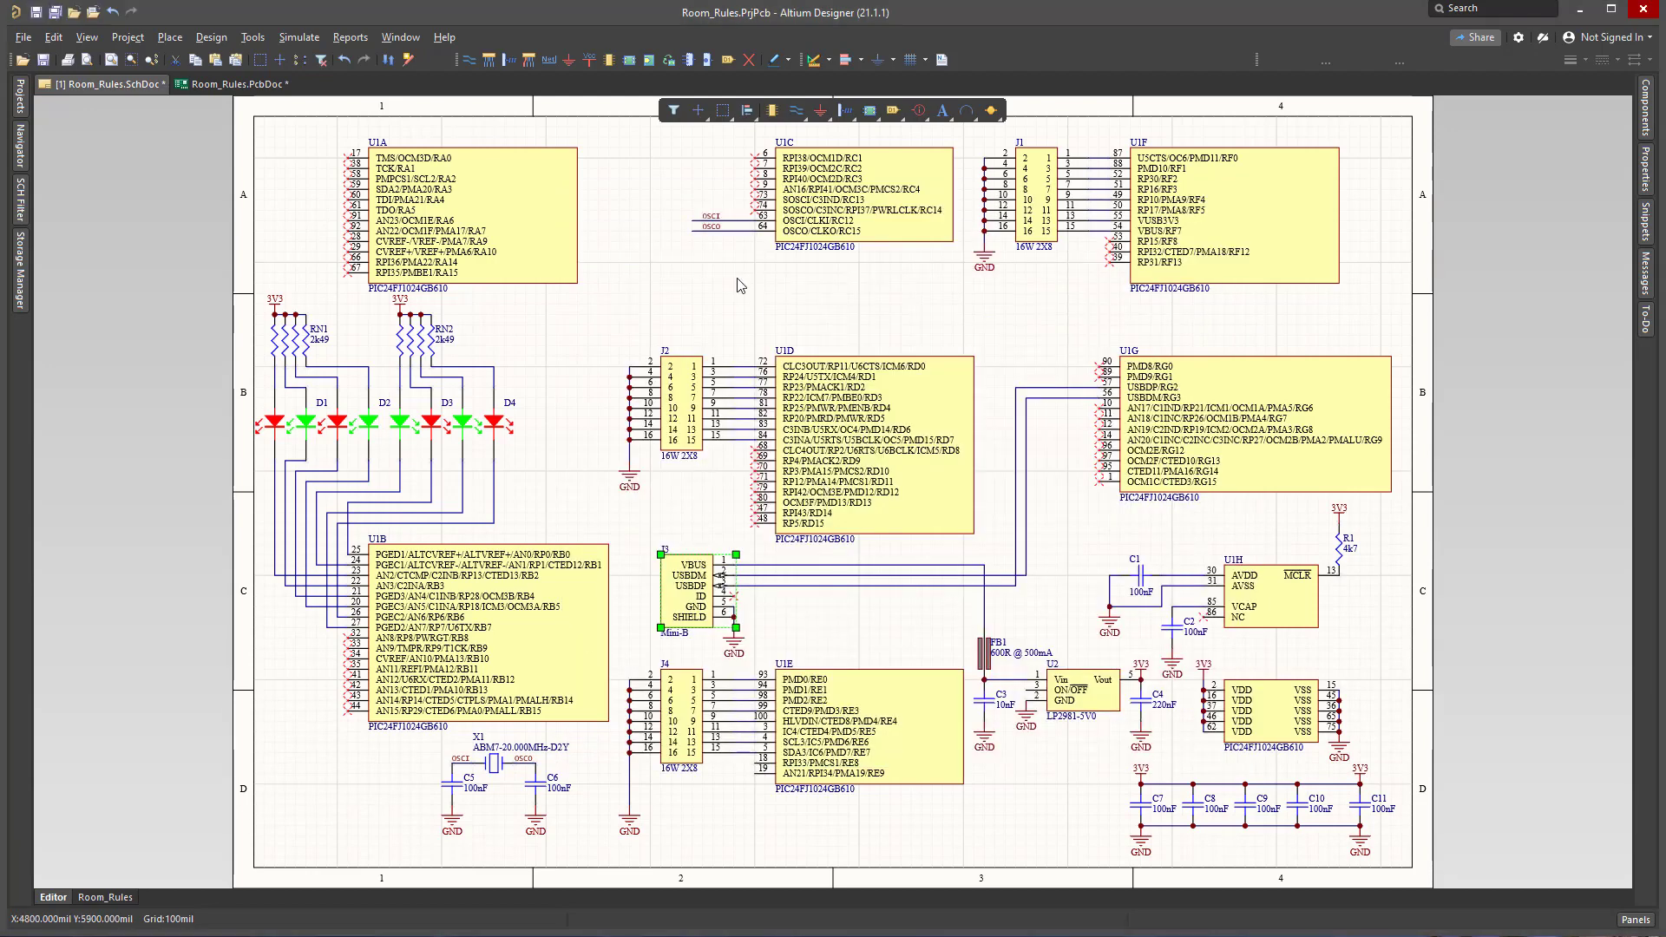
{"action": "left_click", "coordinate": [42, 61]}
Step: Import the ClassName changes and FinePitch class members U1 and J3 into the PCB by executing the change order, and save the board
{"action": "left_click", "coordinate": [219, 86]}
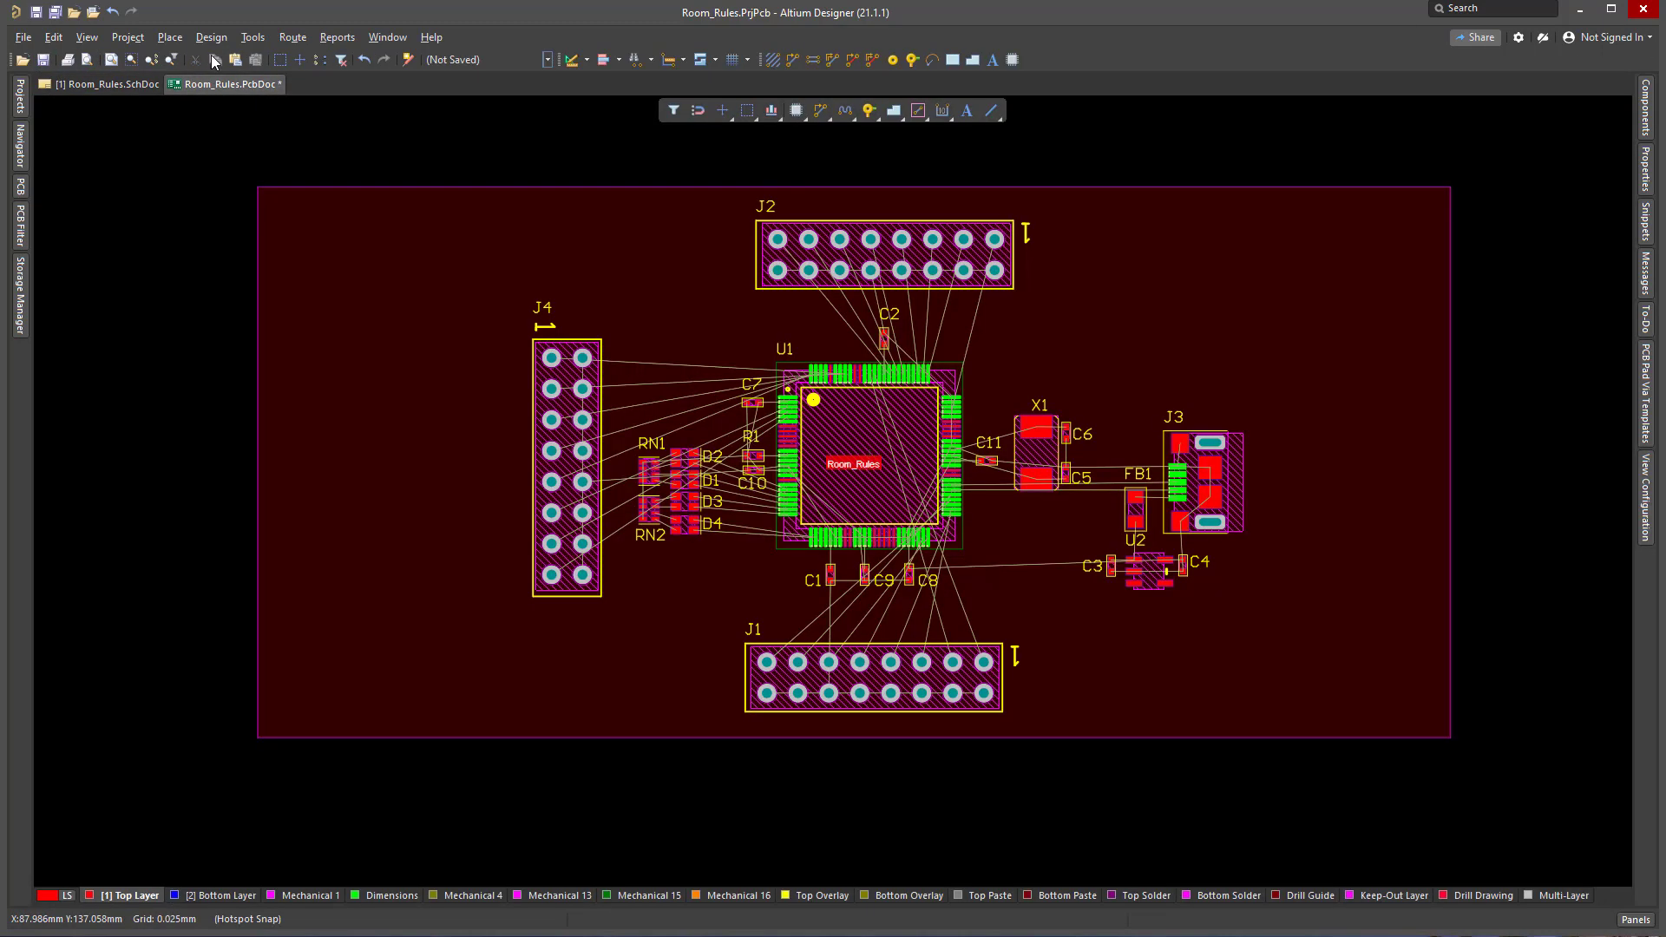
{"action": "left_click", "coordinate": [211, 37]}
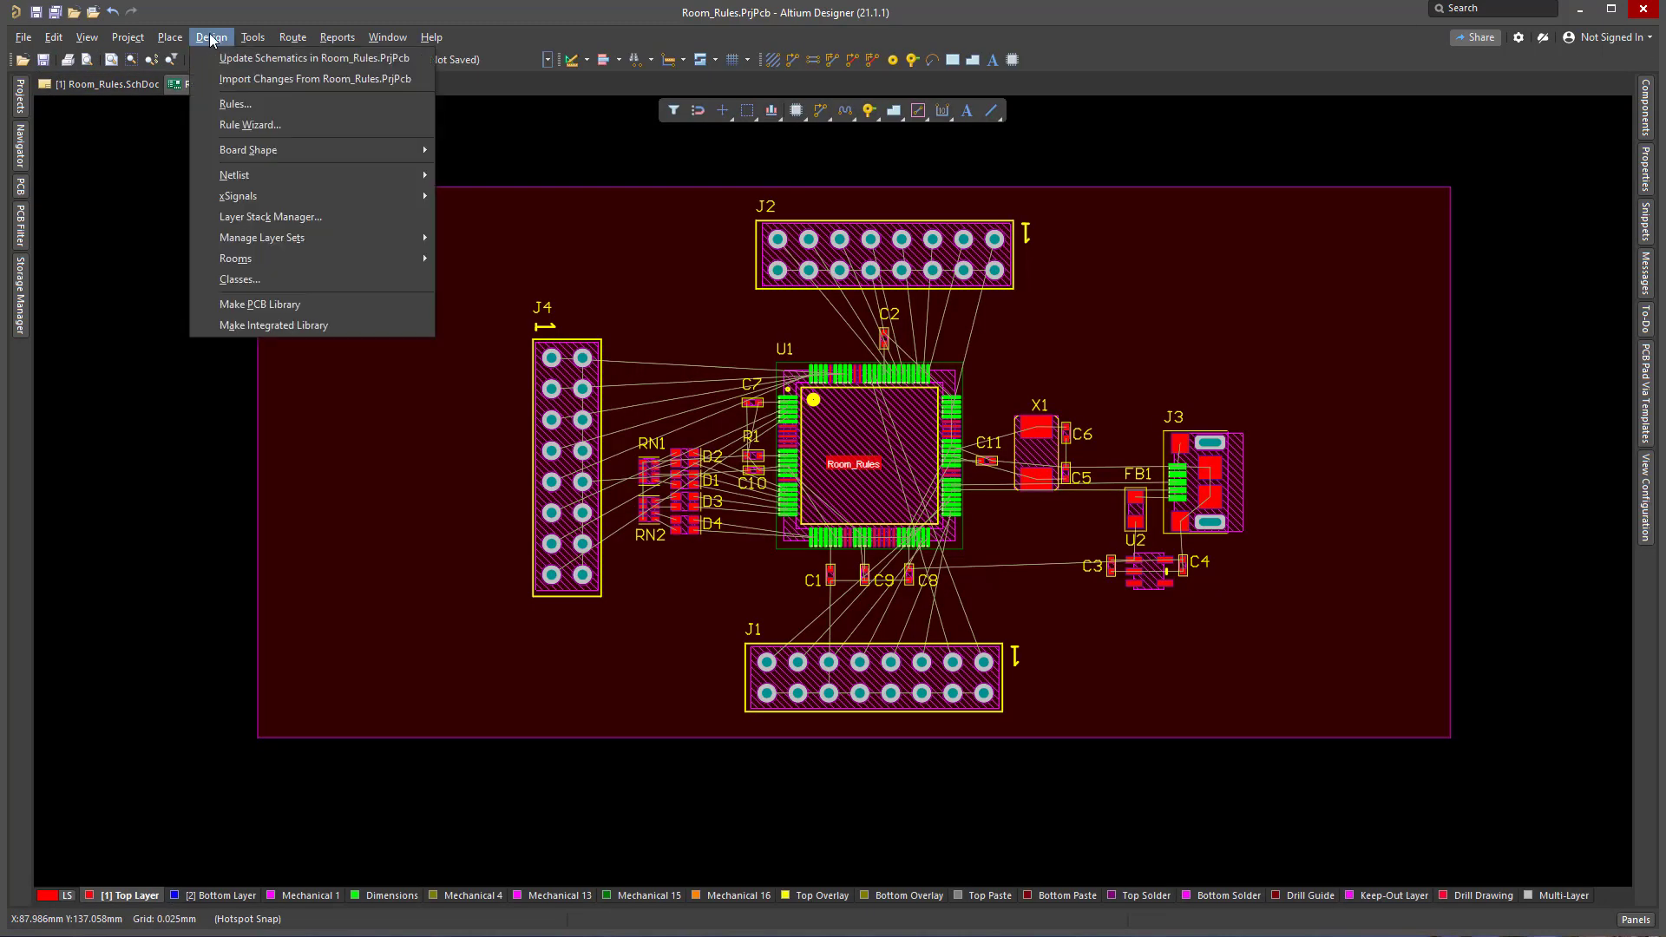
{"action": "left_click", "coordinate": [262, 85]}
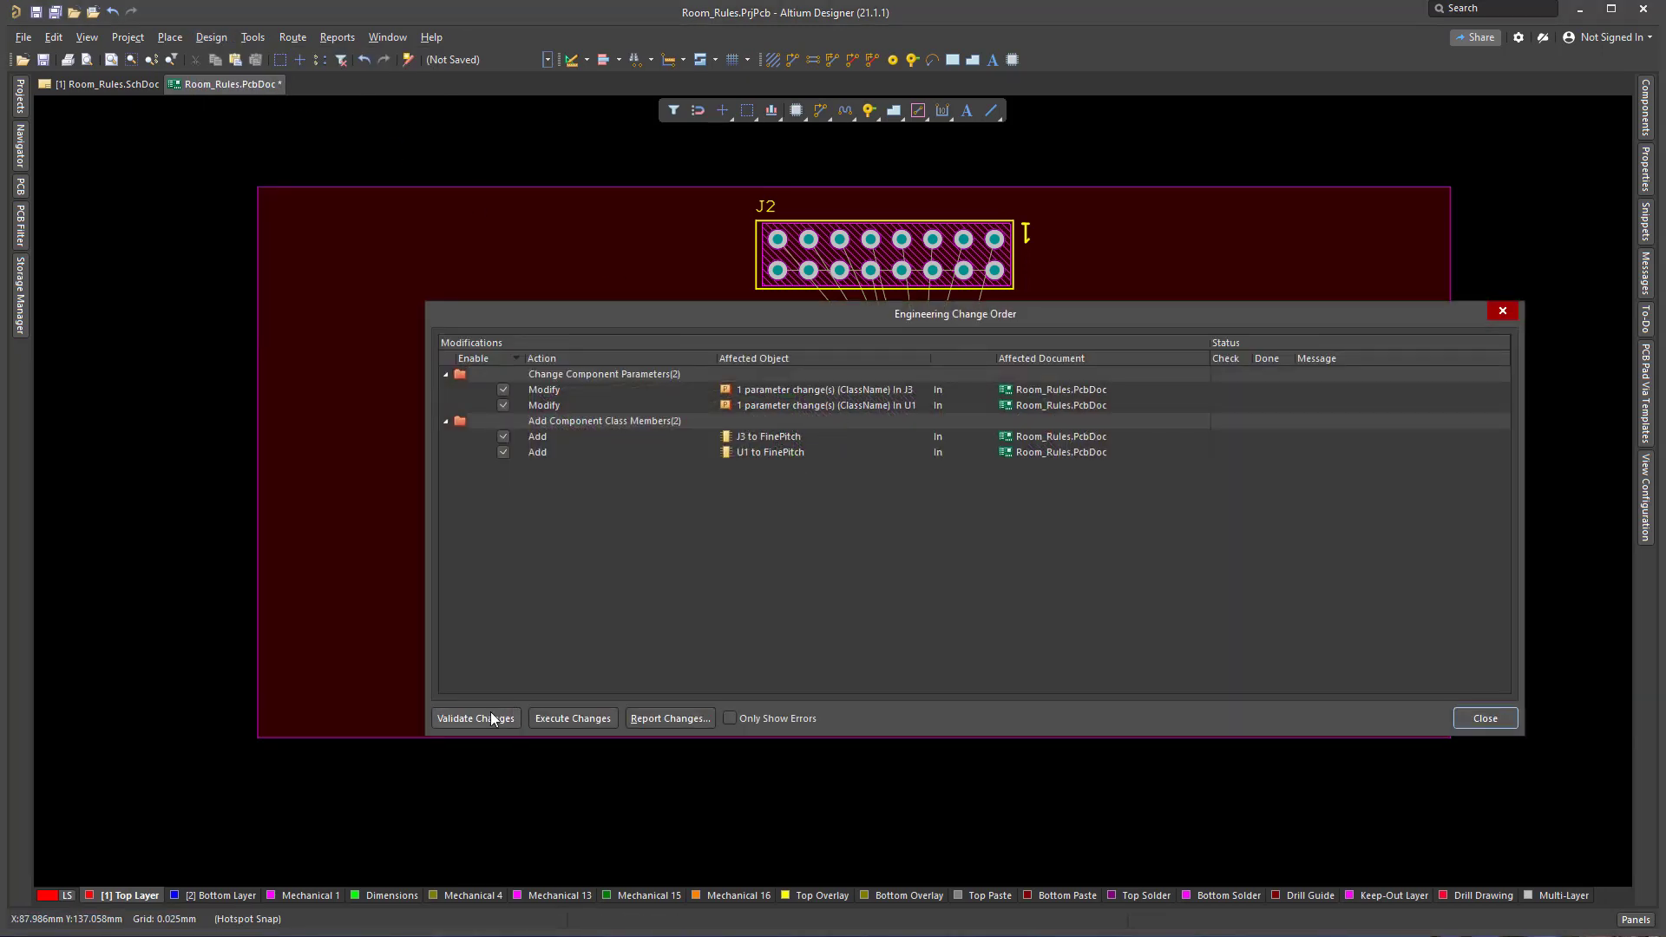
{"action": "left_click", "coordinate": [566, 719]}
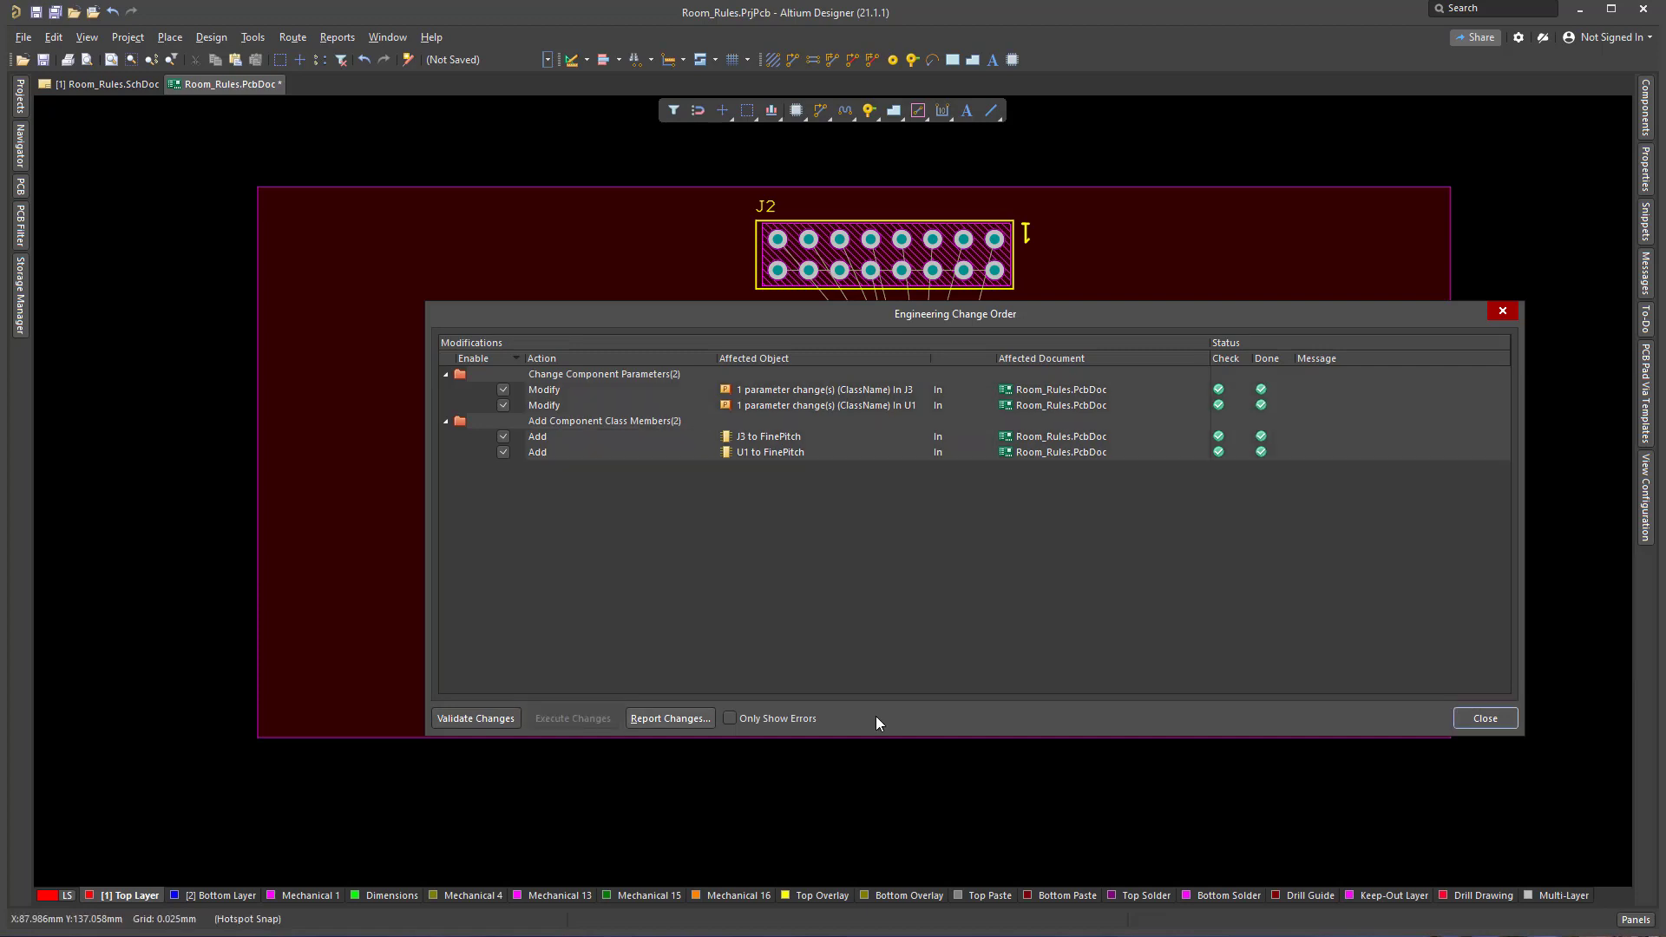
{"action": "left_click", "coordinate": [1484, 719]}
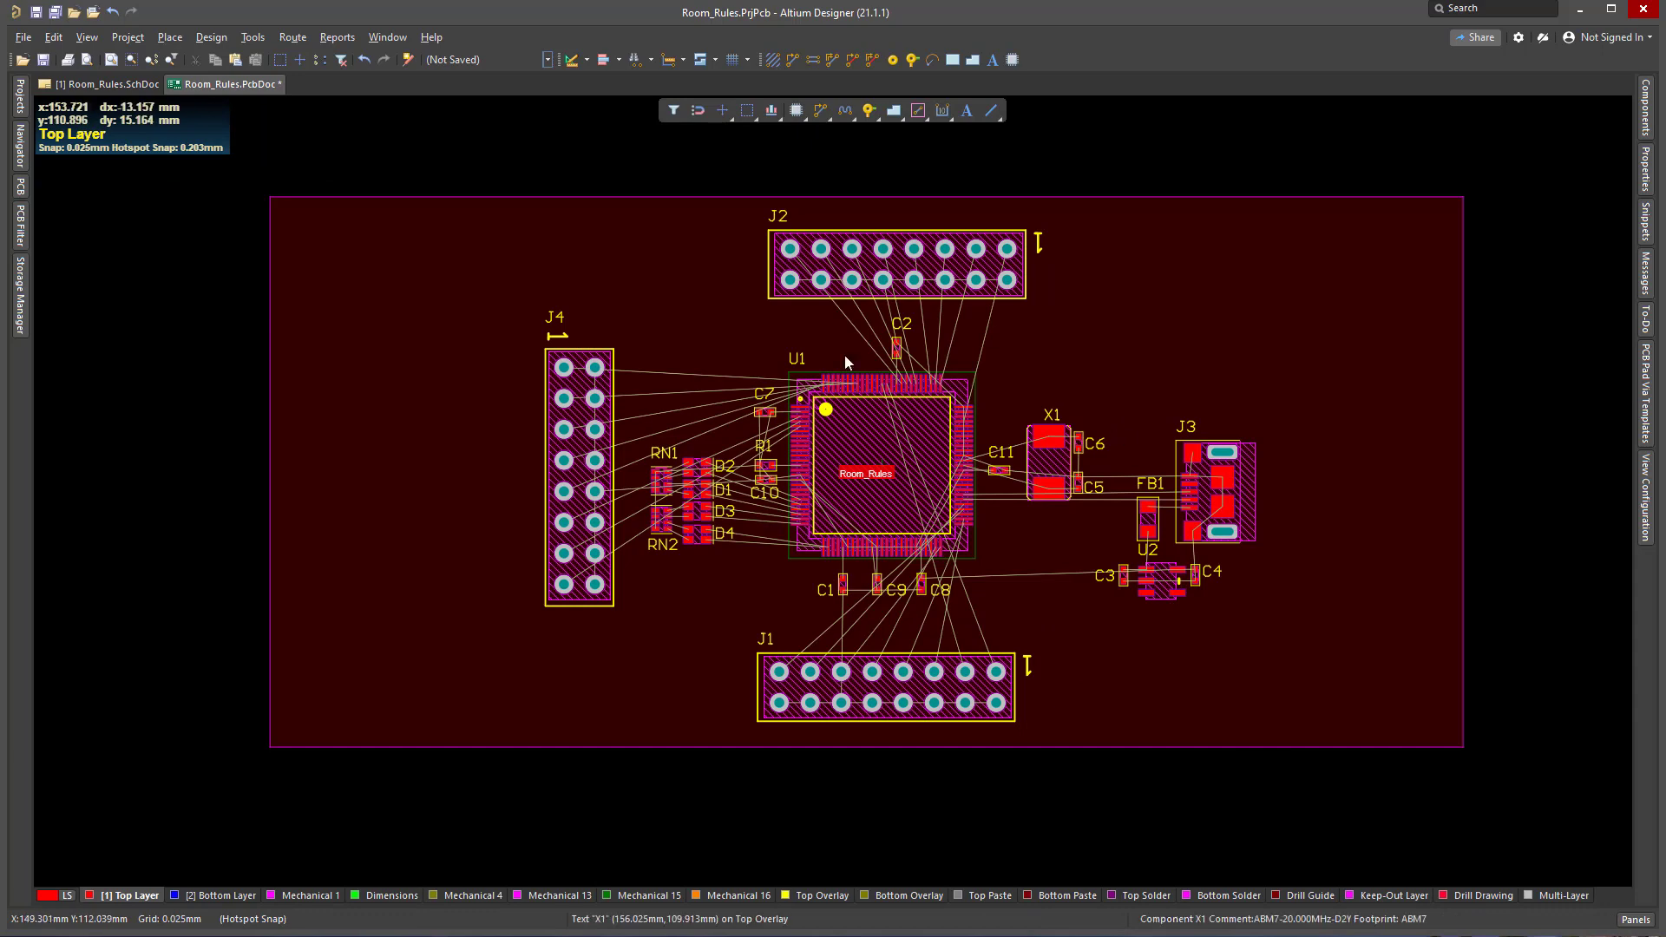
{"action": "left_click", "coordinate": [43, 59]}
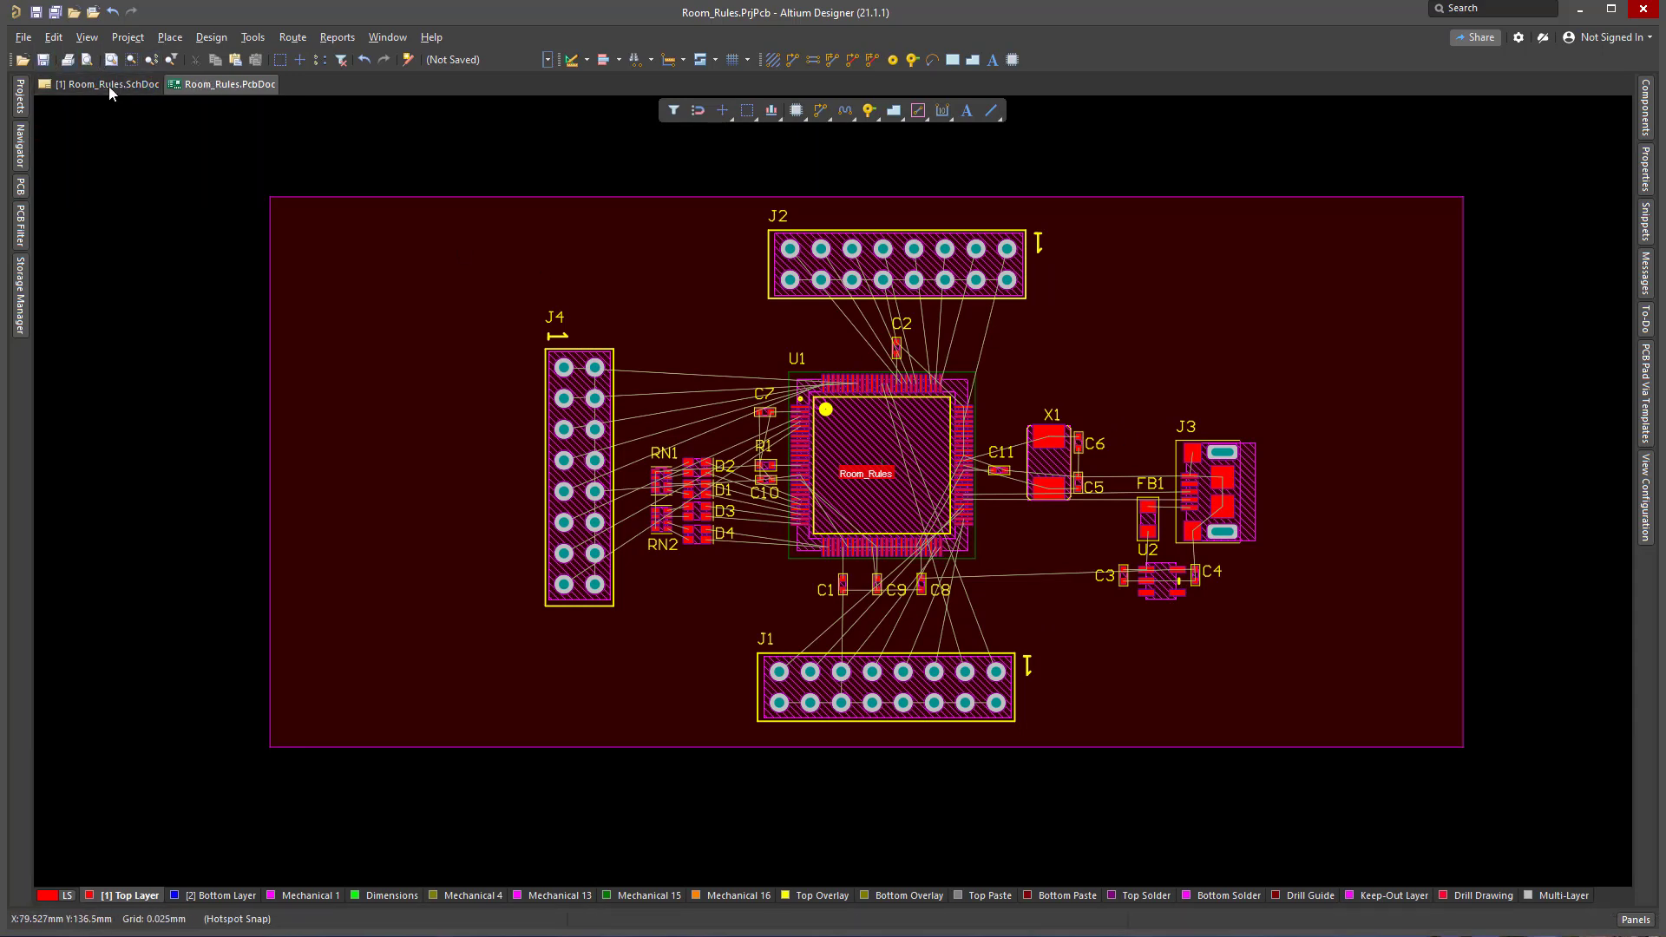
{"action": "left_click", "coordinate": [108, 86]}
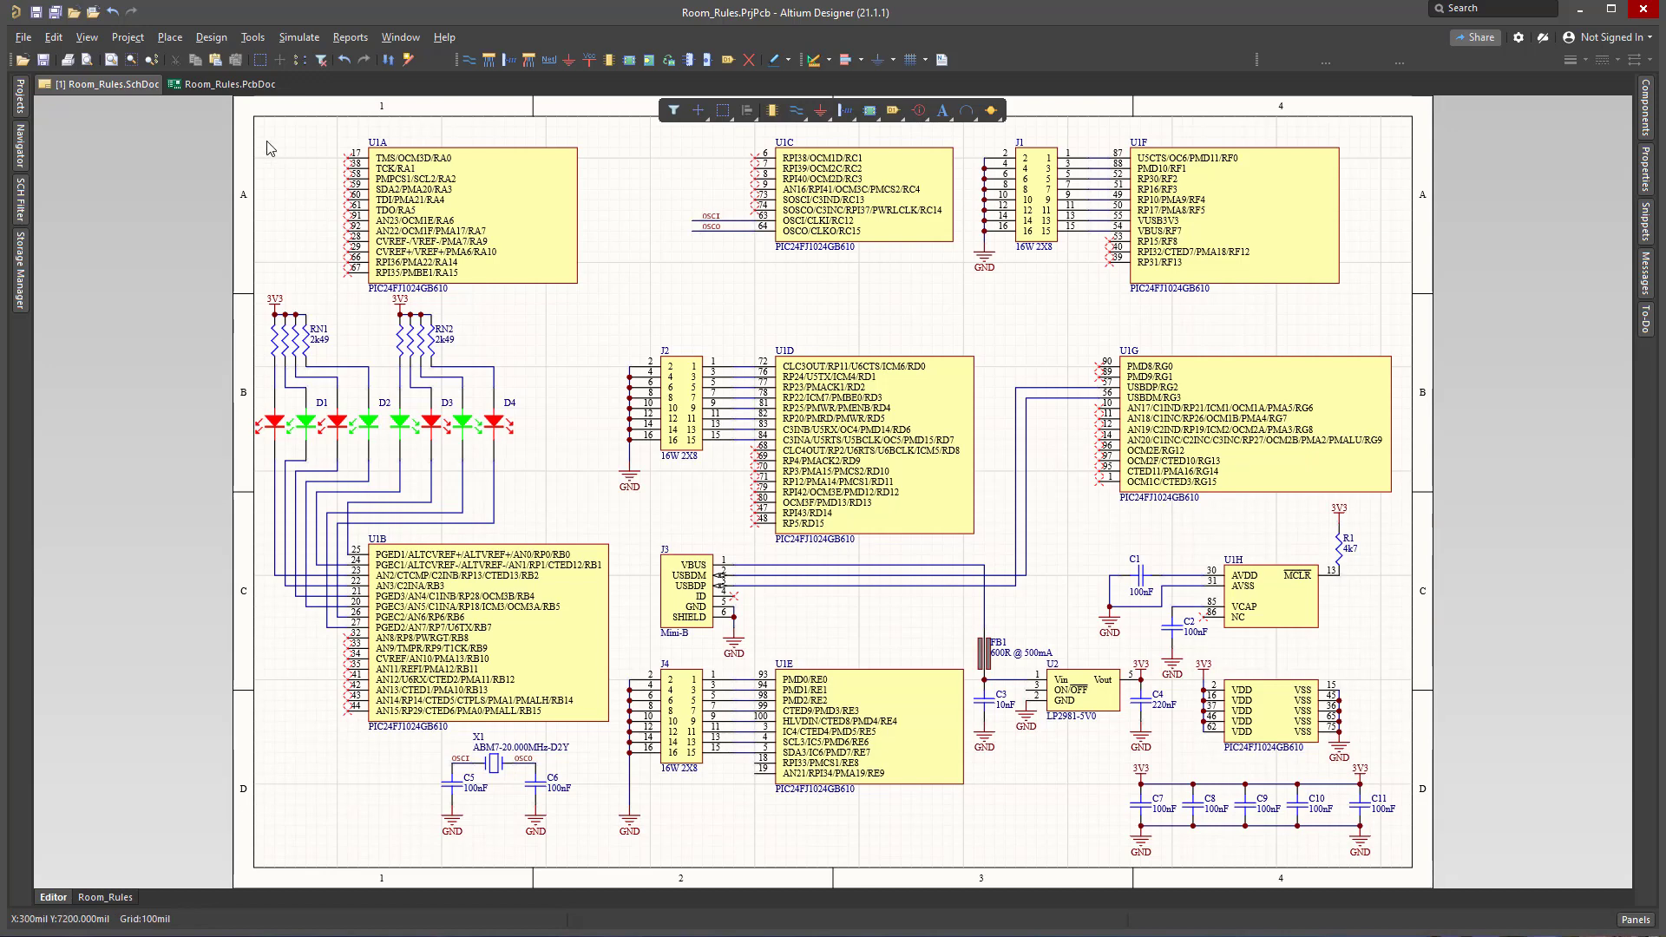
{"action": "left_click", "coordinate": [228, 84]}
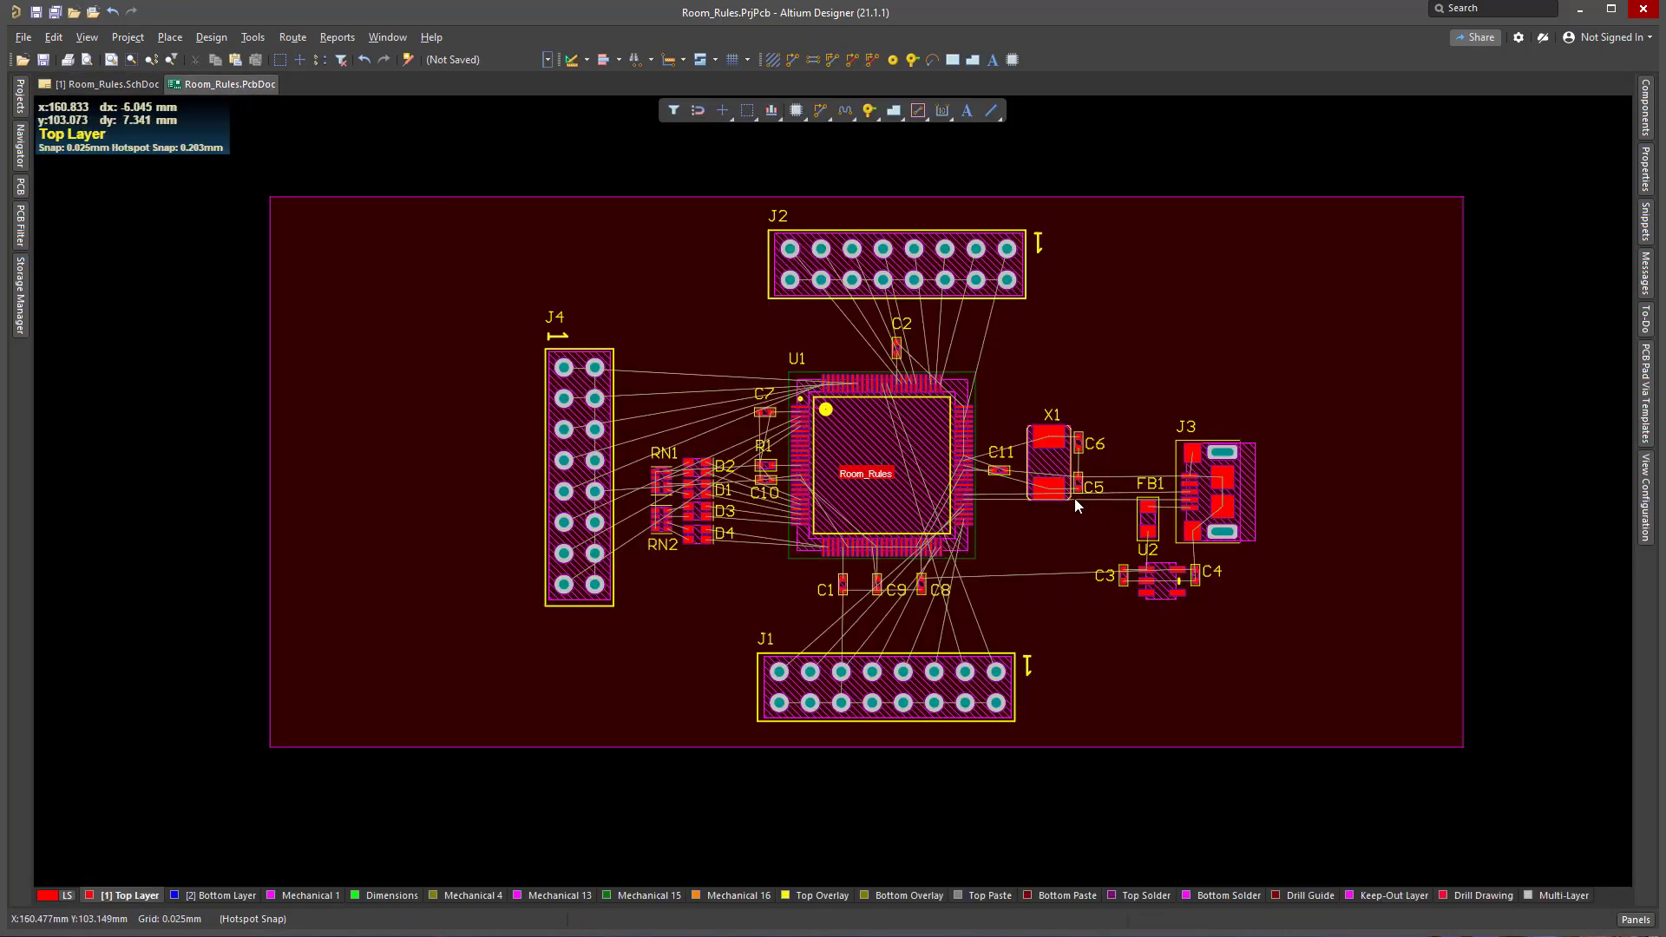